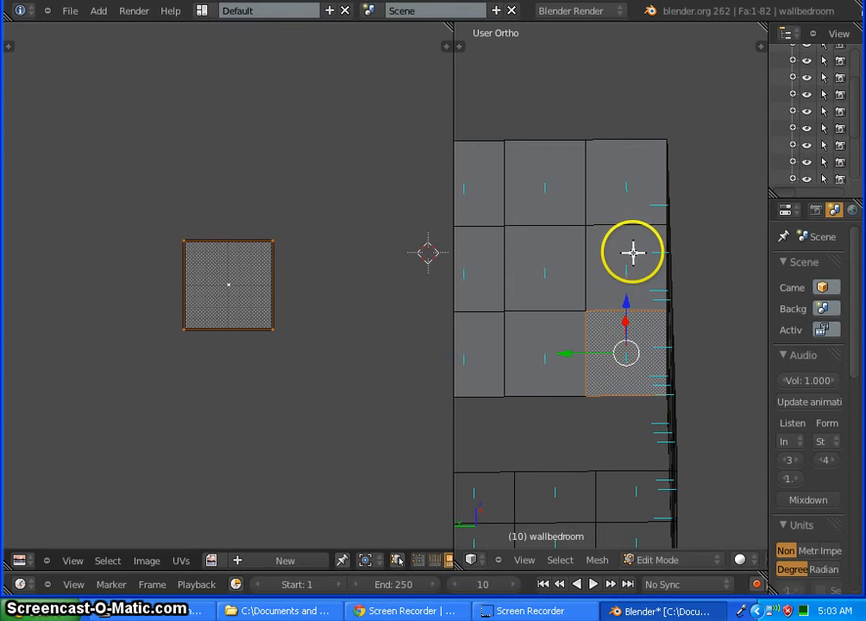
- Add the remaining faces of the wall around the window opening to the selection, covering all three rows
{"action": "right_click", "coordinate": [627, 259], "text": "shift"}
{"action": "right_click", "coordinate": [632, 183], "text": "shift"}
{"action": "right_click", "coordinate": [555, 171], "text": "shift"}
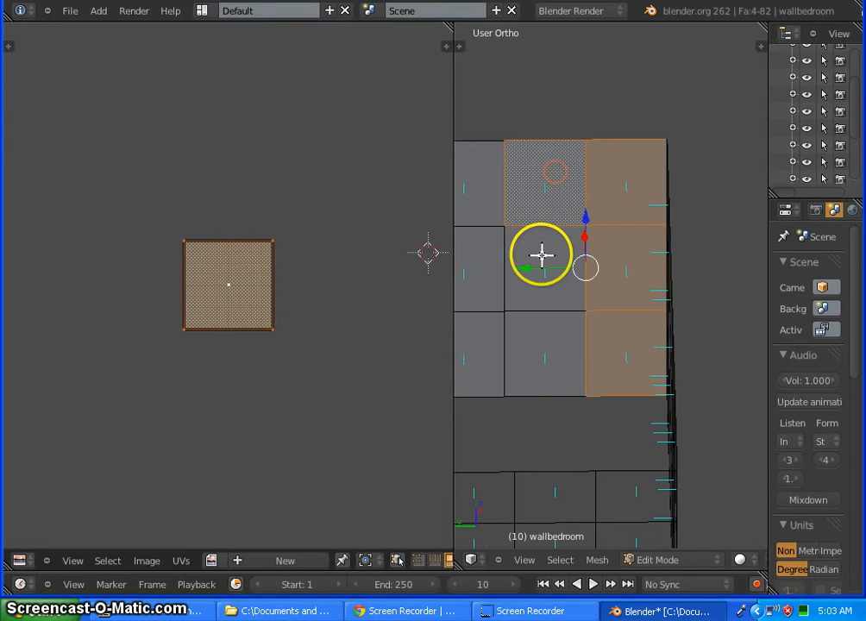
{"action": "right_click", "coordinate": [541, 254], "text": "shift"}
{"action": "right_click", "coordinate": [534, 331], "text": "shift"}
{"action": "right_click", "coordinate": [458, 344], "text": "shift"}
{"action": "right_click", "coordinate": [476, 285], "text": "shift"}
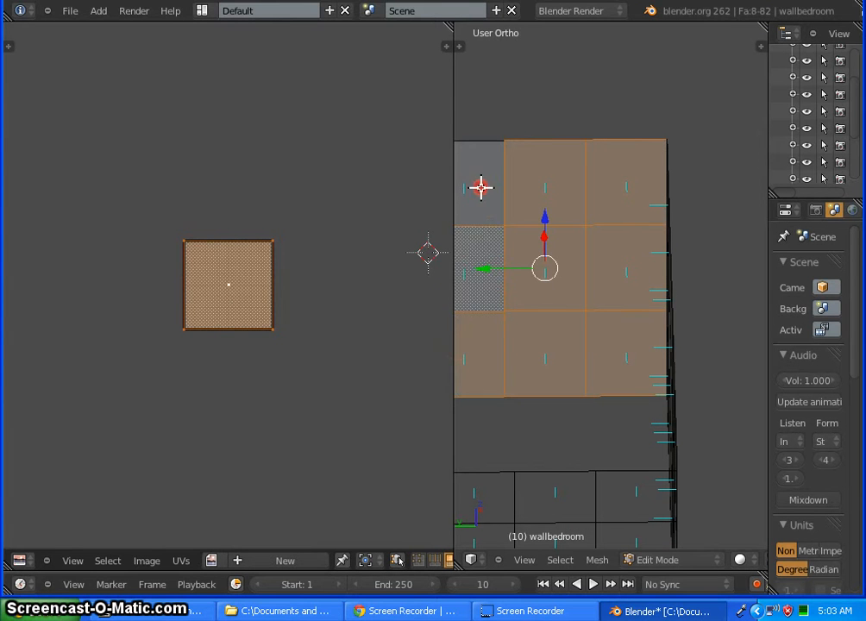
{"action": "right_click", "coordinate": [480, 187], "text": "shift"}
{"action": "middle_click_drag", "start_coordinate": [627, 333], "coordinate": [820, 334], "text": "shift"}
{"action": "right_click", "coordinate": [660, 189], "text": "shift"}
{"action": "right_click", "coordinate": [655, 341], "text": "shift"}
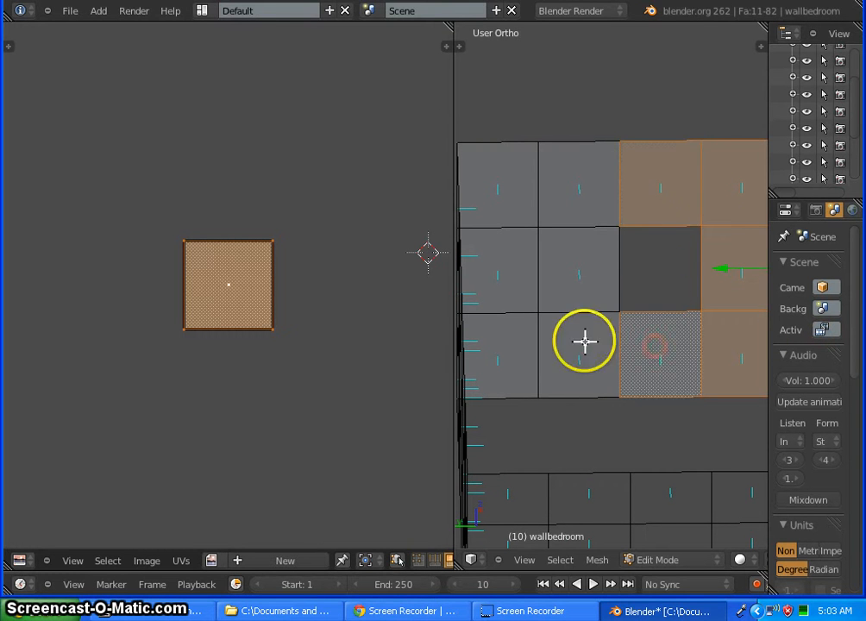
{"action": "right_click", "coordinate": [584, 342], "text": "shift"}
{"action": "right_click", "coordinate": [580, 262], "text": "shift"}
{"action": "right_click", "coordinate": [577, 183], "text": "shift"}
{"action": "right_click", "coordinate": [483, 182], "text": "shift"}
{"action": "right_click", "coordinate": [497, 283], "text": "shift"}
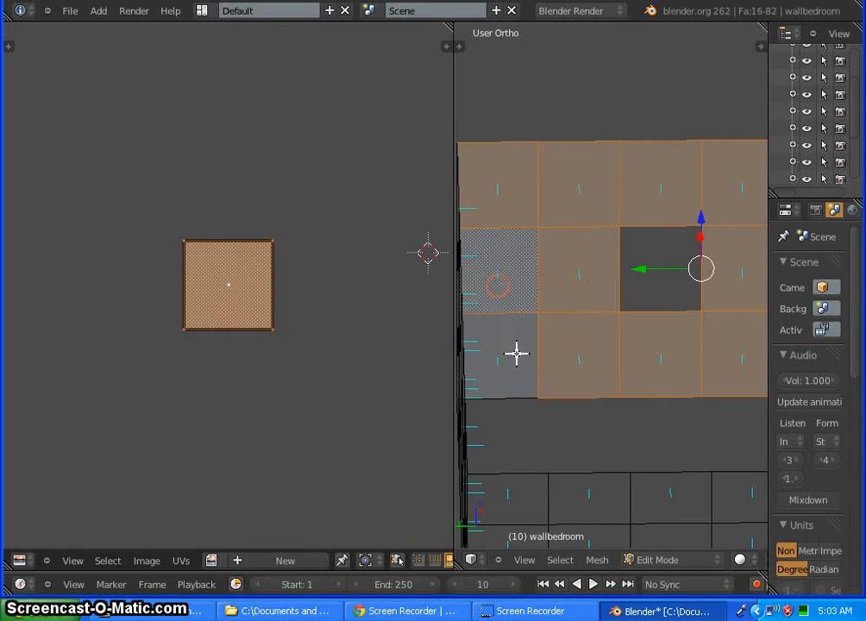
{"action": "right_click", "coordinate": [515, 352], "text": "shift"}
- Unwrap the selected wall faces with Project From View in the left orthographic view
{"action": "middle_click_drag", "start_coordinate": [634, 450], "coordinate": [656, 437]}
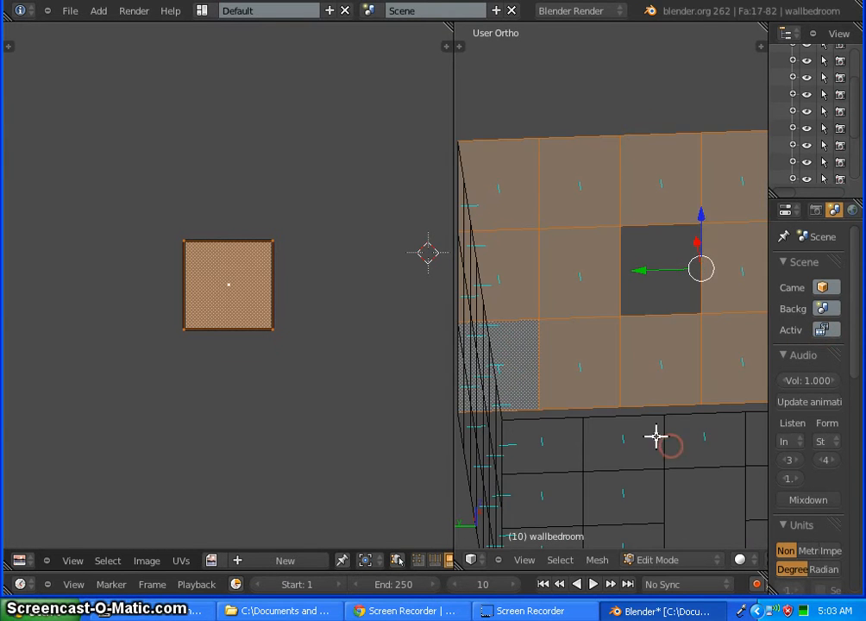
{"action": "key", "text": "ctrl+KP_3"}
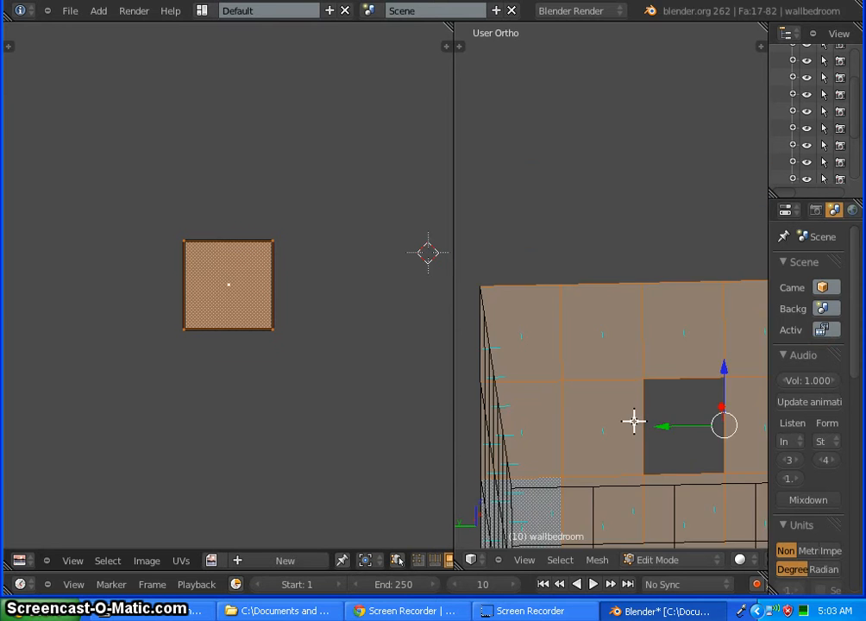
{"action": "scroll", "coordinate": [628, 289], "scroll_direction": "down", "scroll_amount": 10}
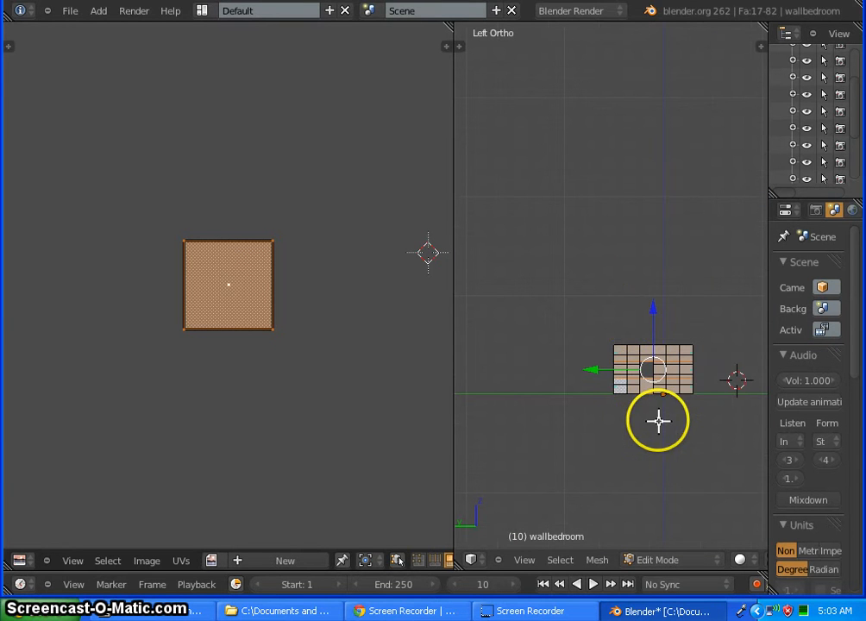
{"action": "key", "text": "u"}
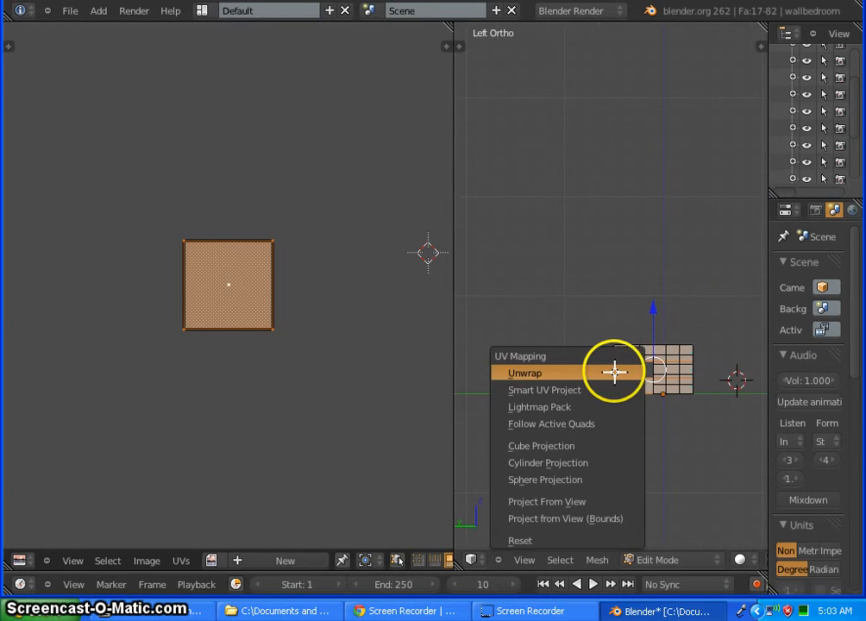
{"action": "left_click", "coordinate": [590, 501]}
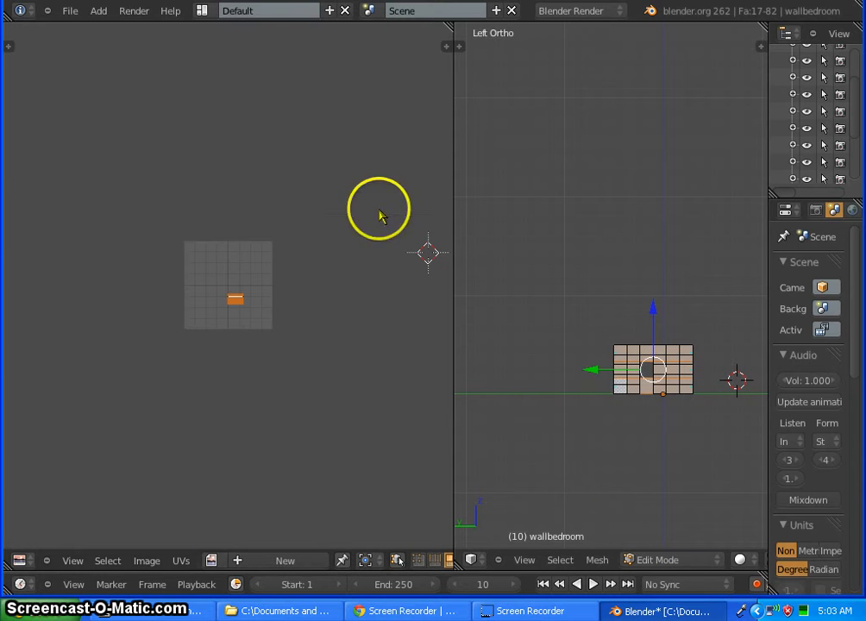
- Open wallpaperkingblack.png from the recent textures folder as the image for the selected faces
{"action": "left_click", "coordinate": [147, 561]}
{"action": "left_click", "coordinate": [197, 525]}
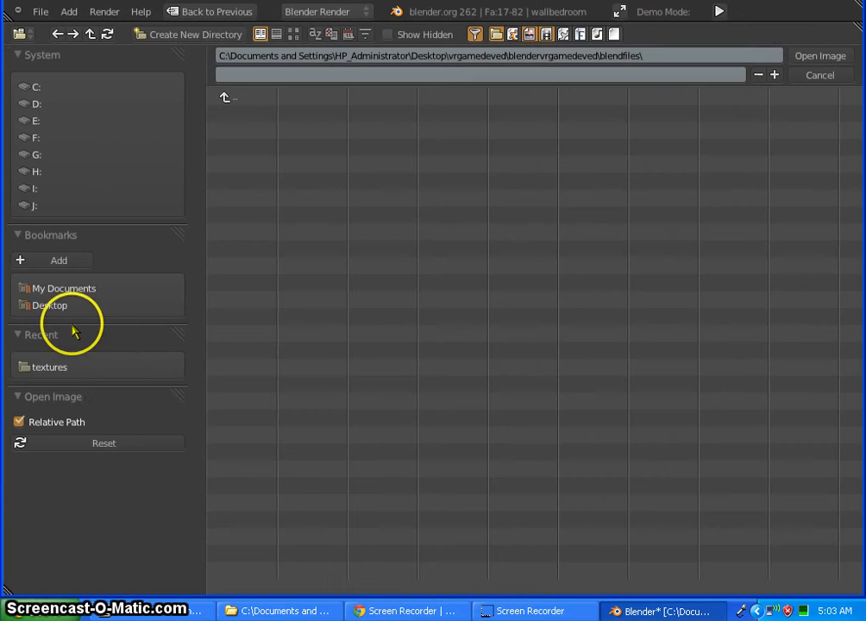
{"action": "left_click", "coordinate": [100, 367]}
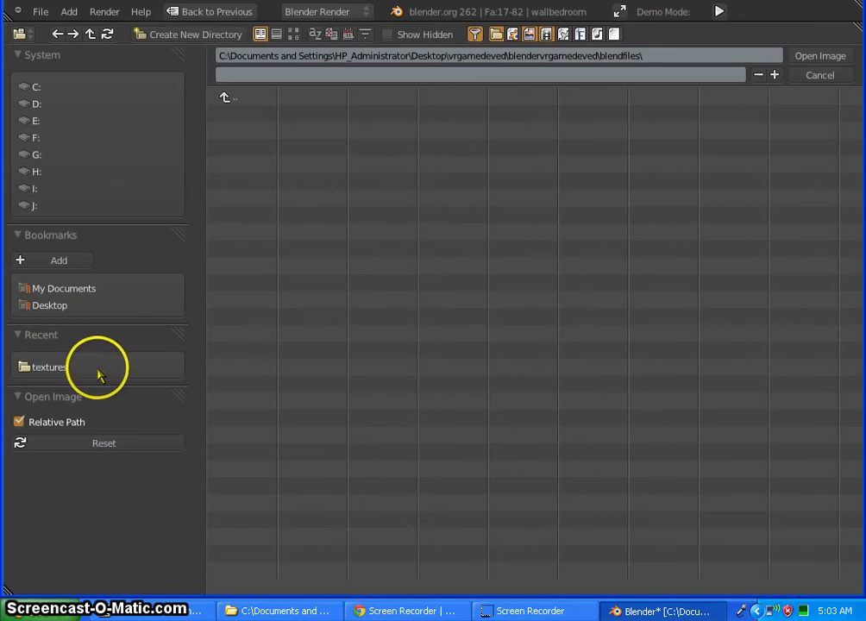
{"action": "left_click_drag", "start_coordinate": [324, 591], "coordinate": [836, 582]}
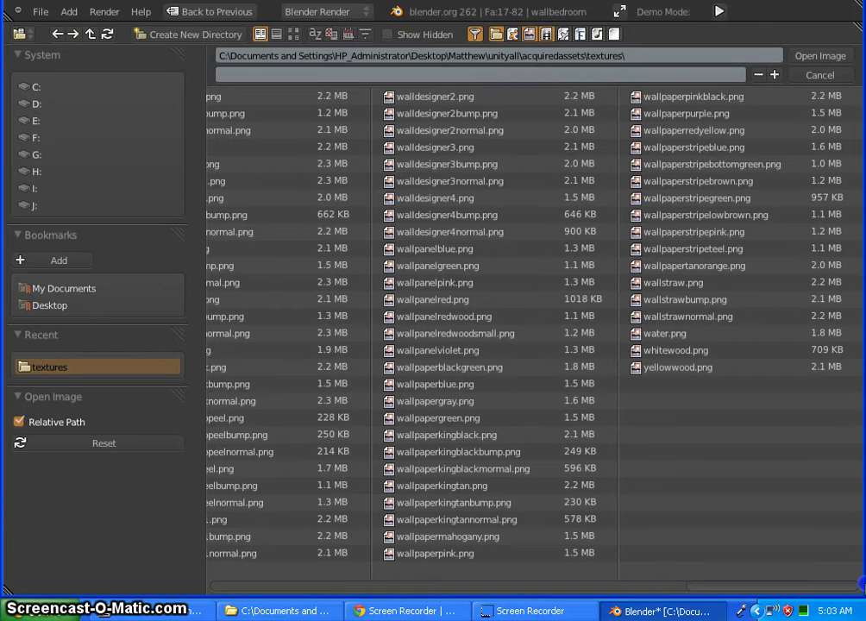
{"action": "double_click", "coordinate": [518, 436]}
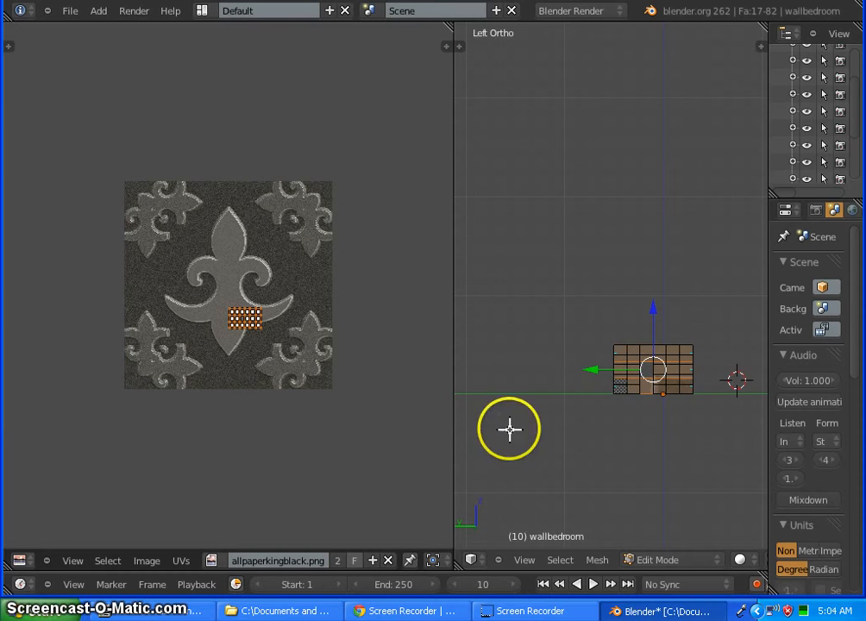
- Scale the wall's UVs up to the image's height and move them about 98 up and 15 left, aligning their upper and lower edges
{"action": "key", "text": "s"}
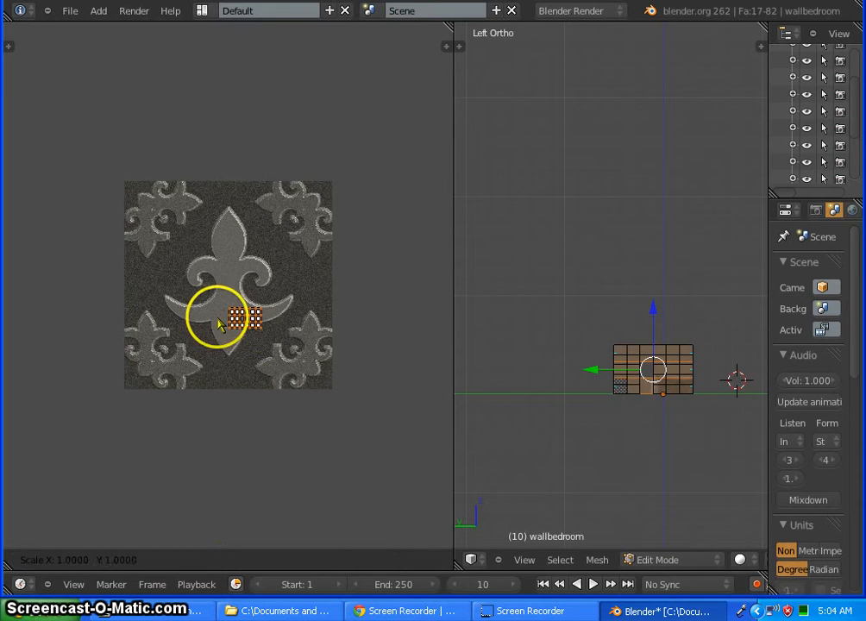
{"action": "left_click", "coordinate": [190, 559]}
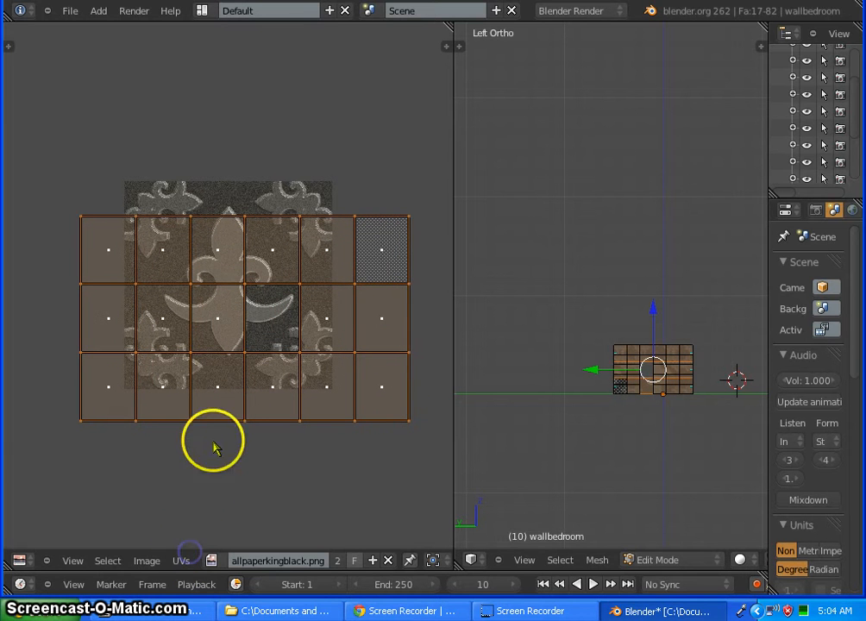
{"action": "key", "text": "g"}
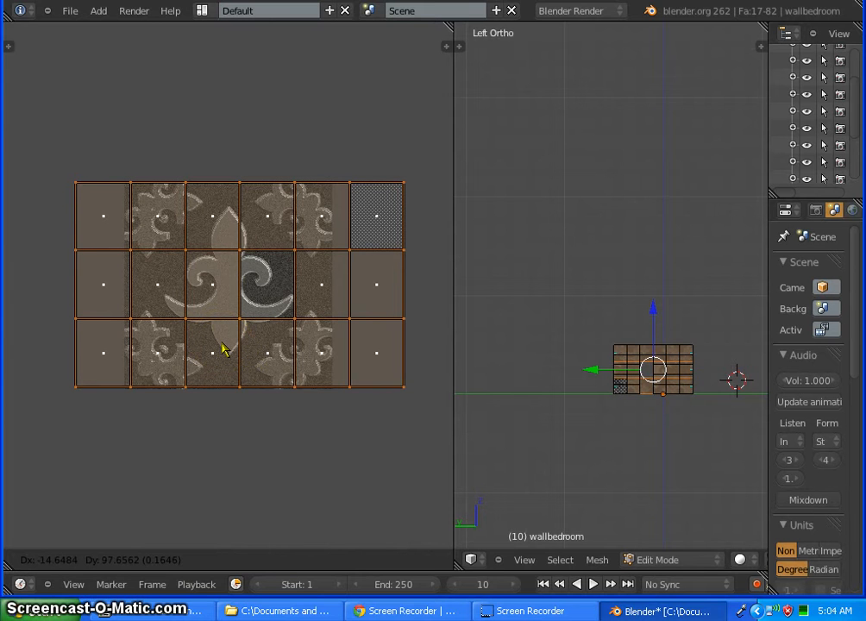
{"action": "left_click", "coordinate": [222, 348]}
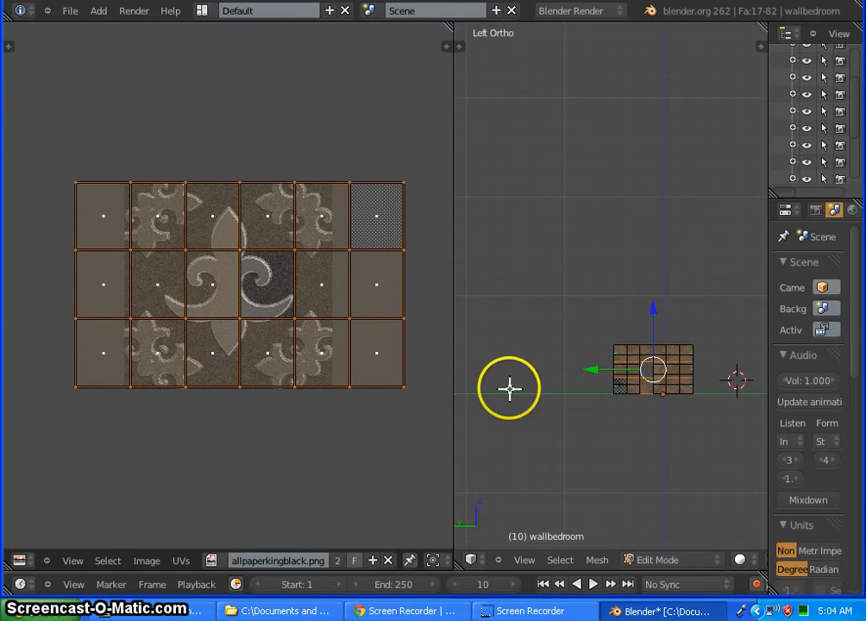
- Shift the wall's UVs left to match the pattern at the corner with the textured wall, scaling them by about 1.0055
{"action": "middle_click_drag", "start_coordinate": [510, 388], "coordinate": [601, 455]}
{"action": "scroll", "coordinate": [729, 330], "scroll_direction": "up", "scroll_amount": 12}
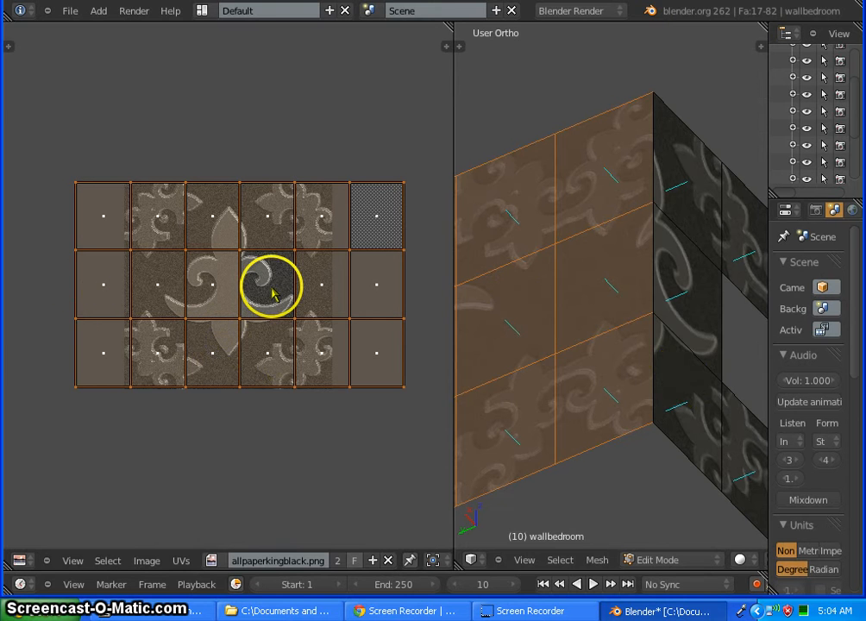
{"action": "key", "text": "g"}
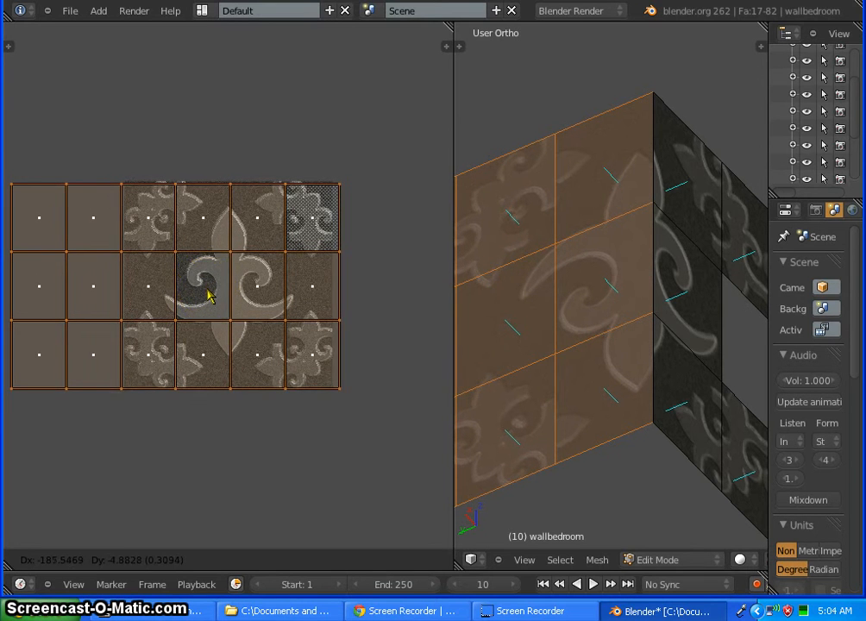
{"action": "left_click", "coordinate": [209, 292]}
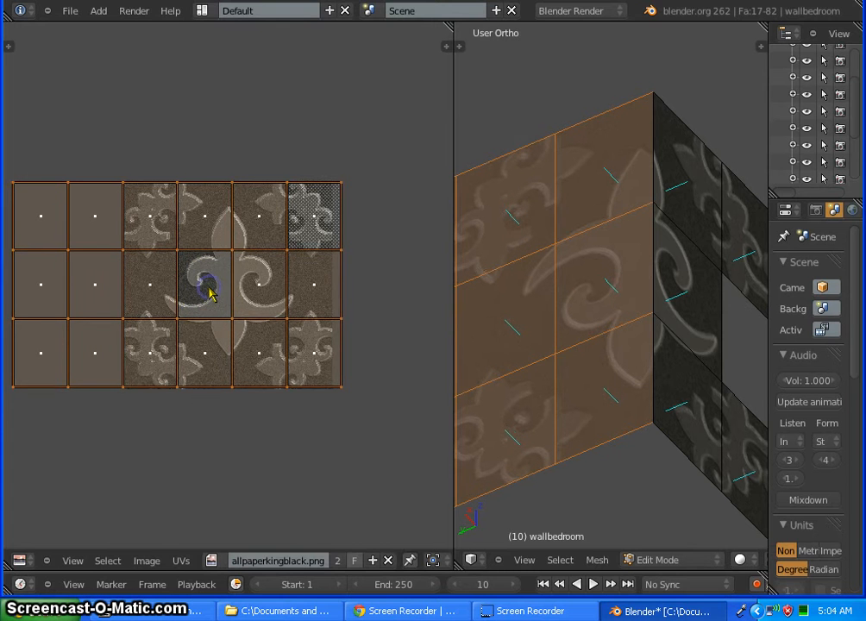
{"action": "key", "text": "s"}
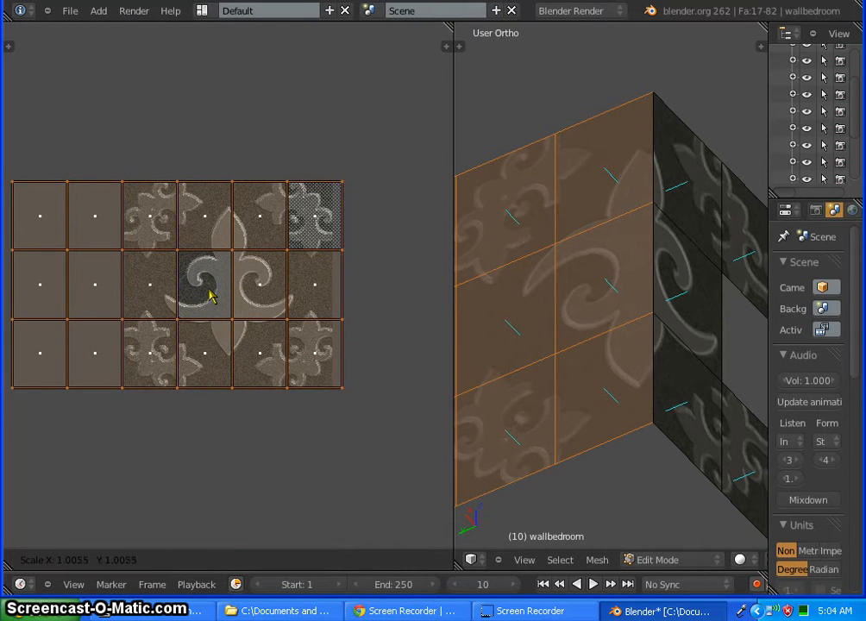
{"action": "left_click", "coordinate": [209, 292]}
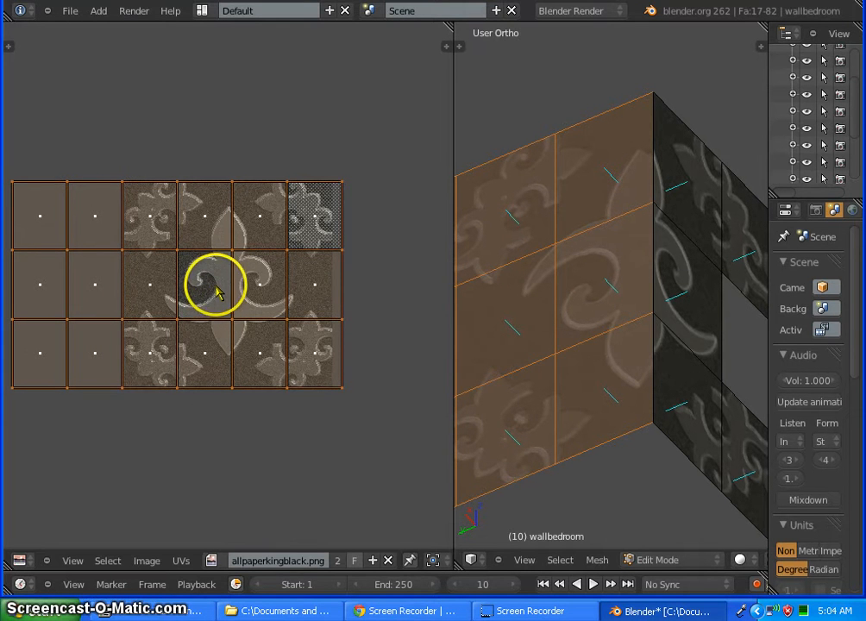
{"action": "key", "text": "g"}
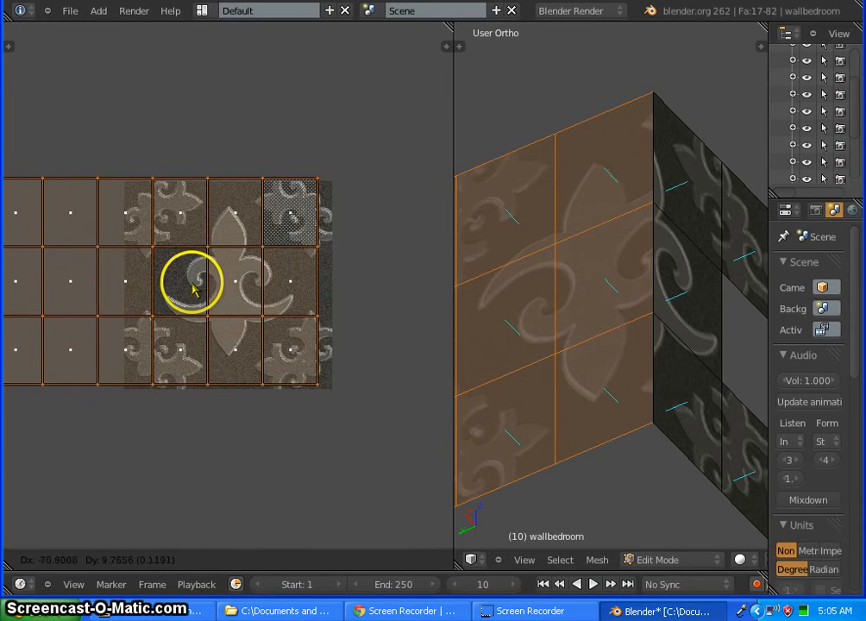
{"action": "left_click", "coordinate": [190, 286]}
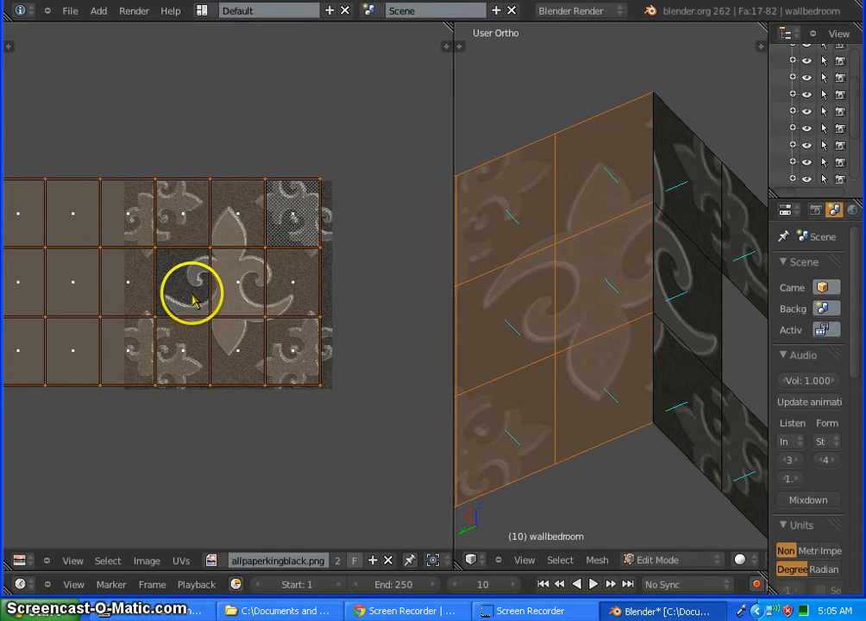
- Rotate the wall's UVs 180 degrees and move them about 359 right so the fleur-de-lis continues across the wall corner
{"action": "type", "text": "r"}
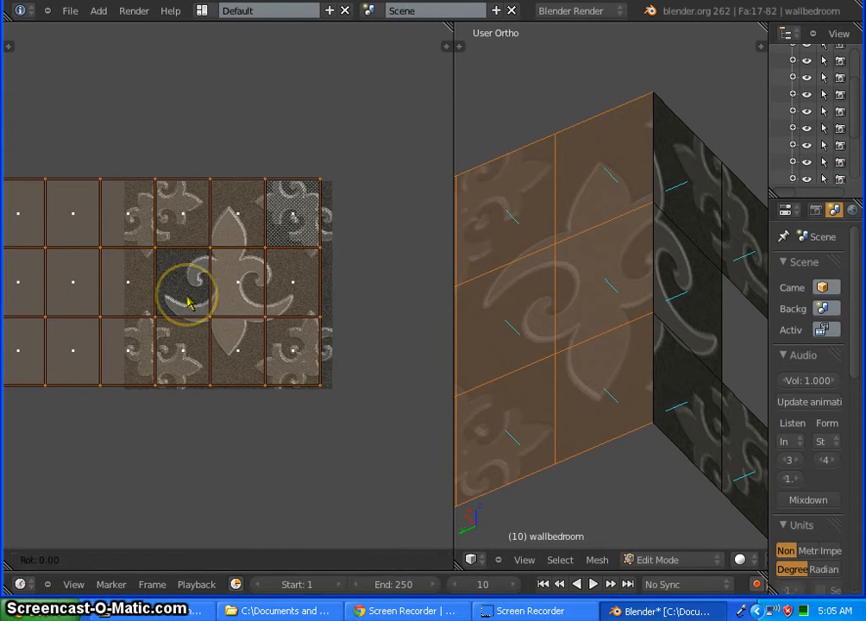
{"action": "type", "text": "180"}
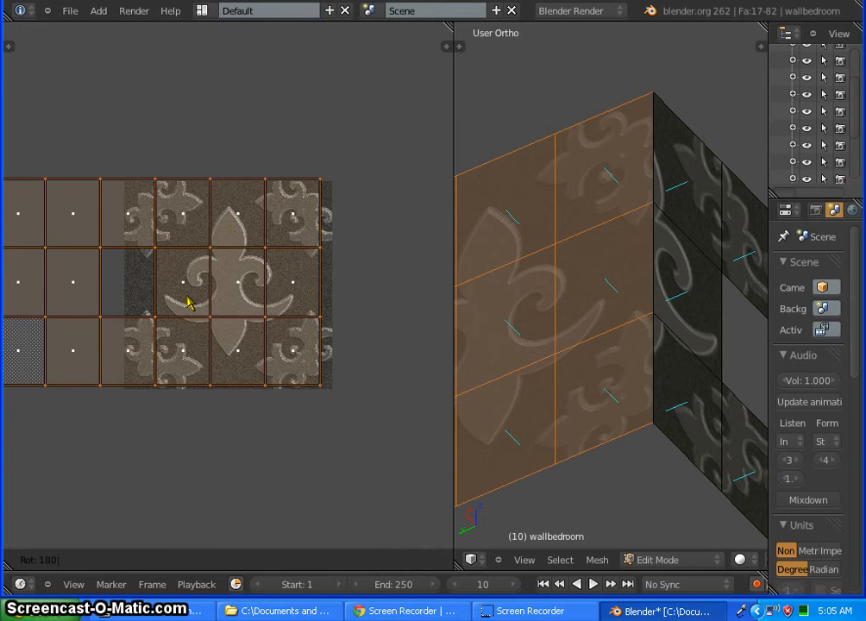
{"action": "left_click", "coordinate": [187, 295]}
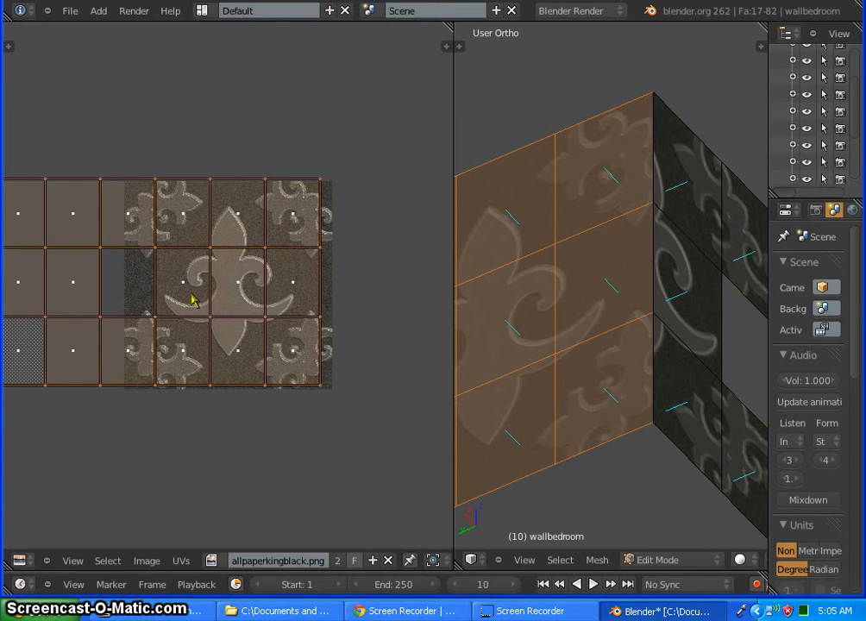
{"action": "key", "text": "g"}
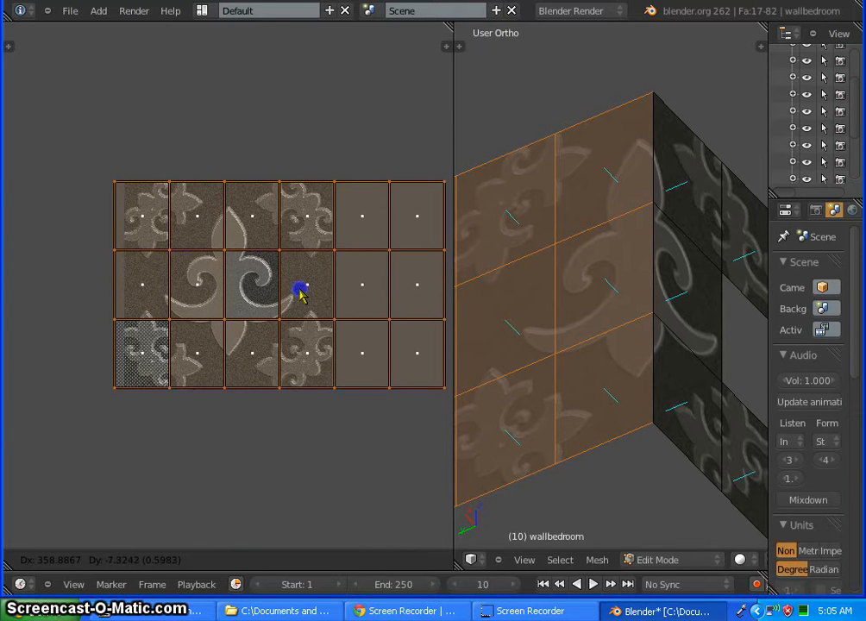
{"action": "left_click", "coordinate": [301, 293]}
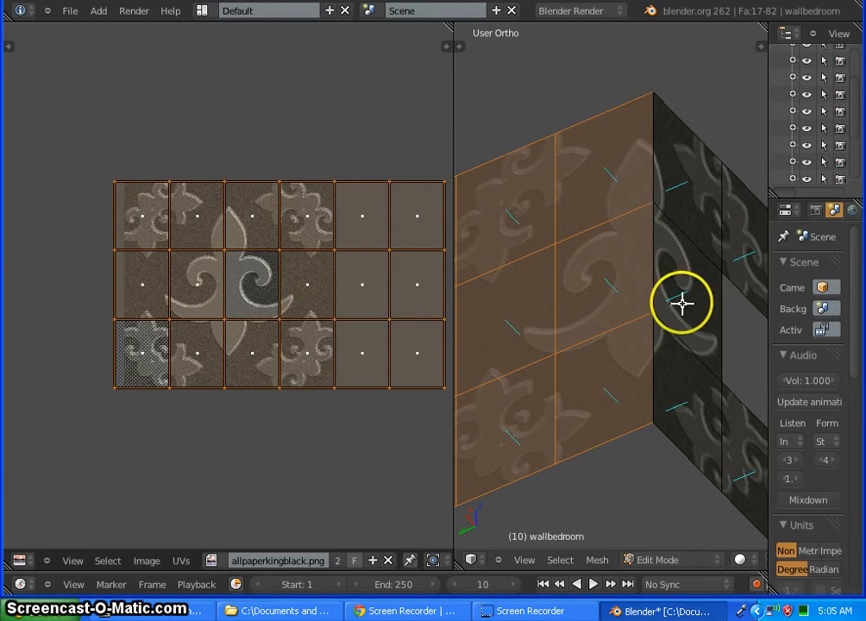
- Deselect everything, lasso-select all faces of the next untextured wall with a window opening, and show it in front orthographic view
{"action": "scroll", "coordinate": [663, 294], "scroll_direction": "down", "scroll_amount": 4}
{"action": "scroll", "coordinate": [655, 297], "scroll_direction": "down", "scroll_amount": 2}
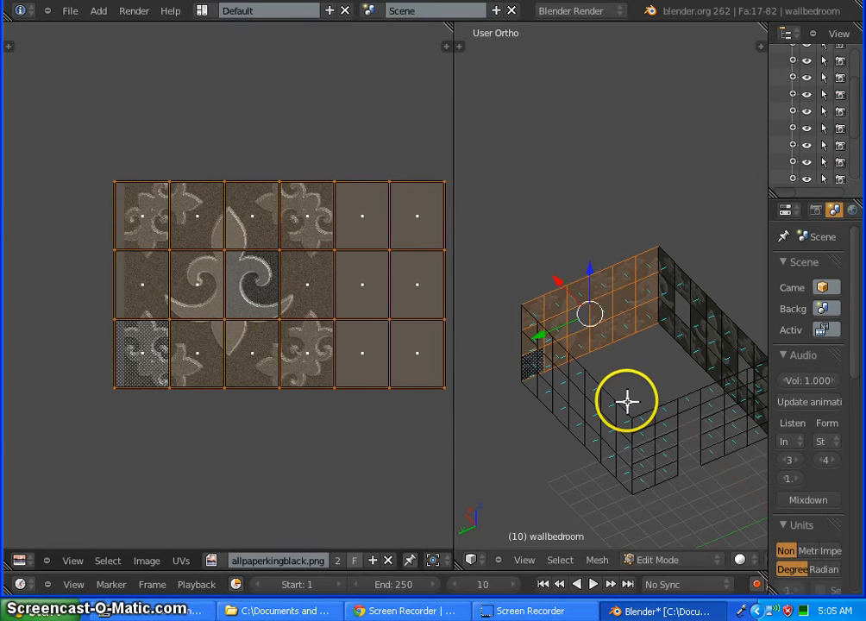
{"action": "key", "text": "a"}
{"action": "left_click", "coordinate": [634, 451]}
{"action": "middle_click_drag", "start_coordinate": [633, 450], "coordinate": [487, 433]}
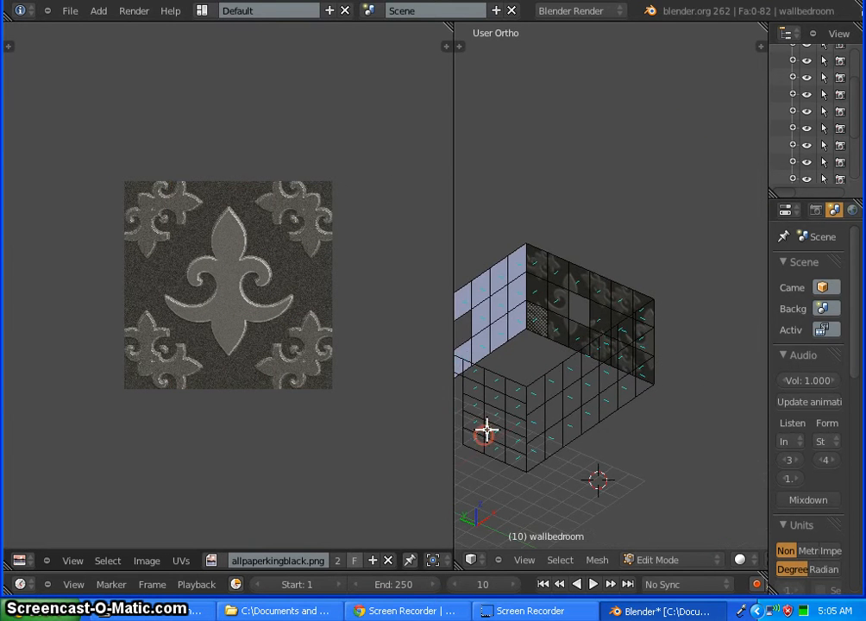
{"action": "middle_click_drag", "start_coordinate": [564, 338], "coordinate": [559, 380]}
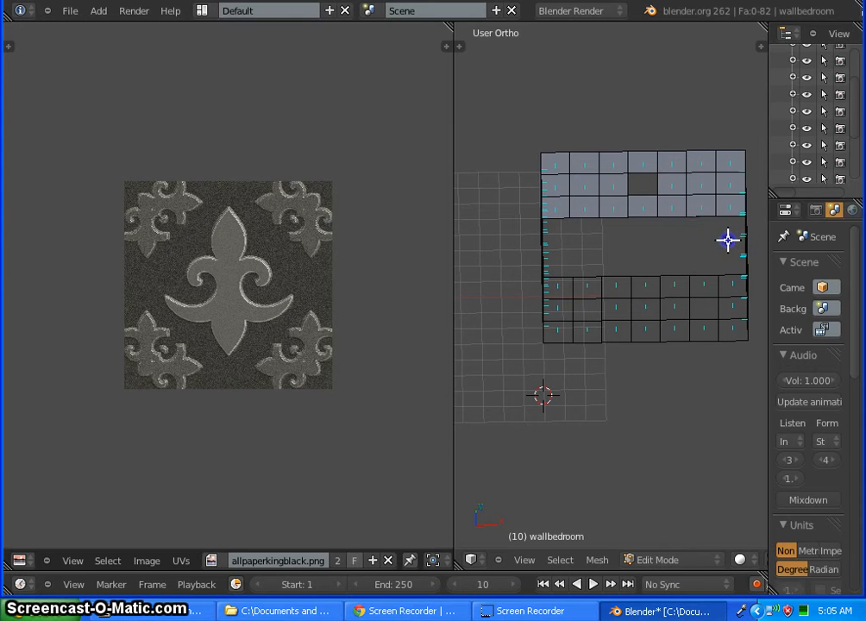
{"action": "mouse_move", "coordinate": [687, 138]}
{"action": "left_mouse_down", "text": "ctrl"}
{"action": "mouse_move", "coordinate": [595, 145]}
{"action": "mouse_move", "coordinate": [568, 164]}
{"action": "left_mouse_up", "text": "ctrl"}
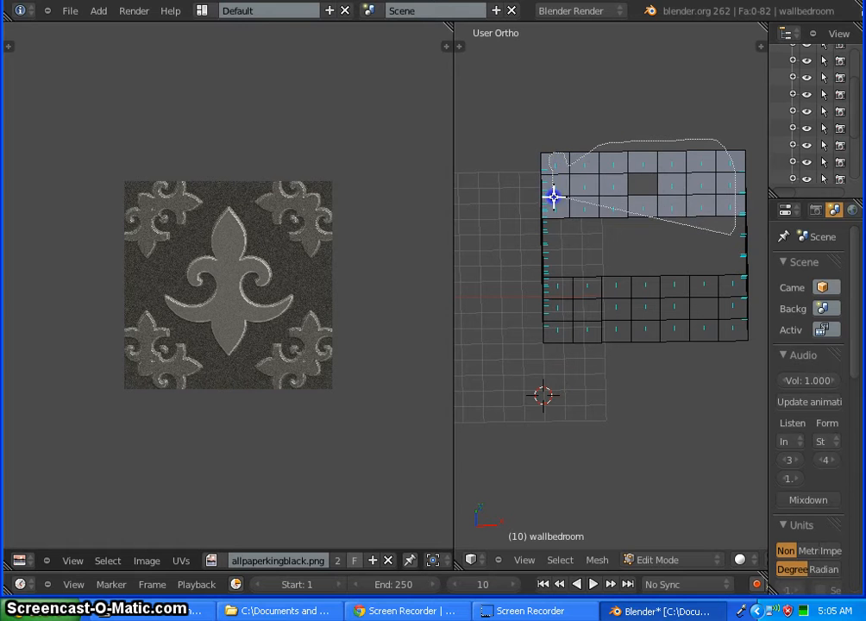
{"action": "left_click_drag", "start_coordinate": [562, 227], "coordinate": [564, 228], "text": "ctrl"}
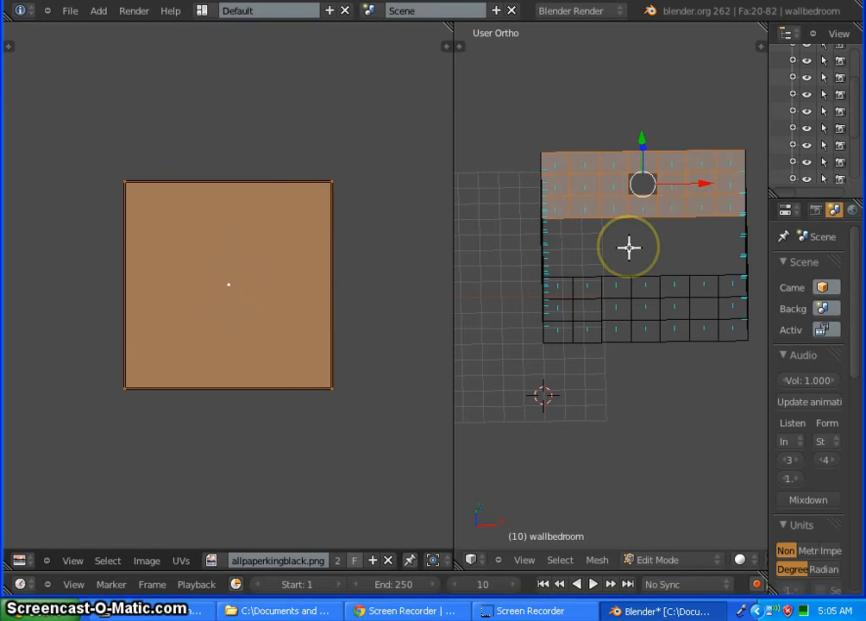
{"action": "key", "text": "KP_1"}
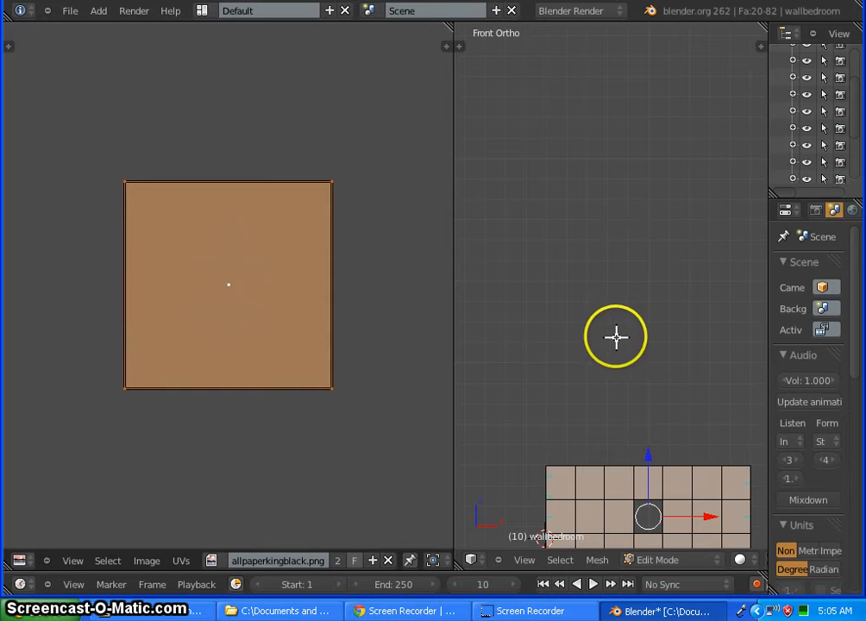
- Project the window wall's UVs from the front view and scale them up to nearly the image's height
{"action": "key", "text": "u"}
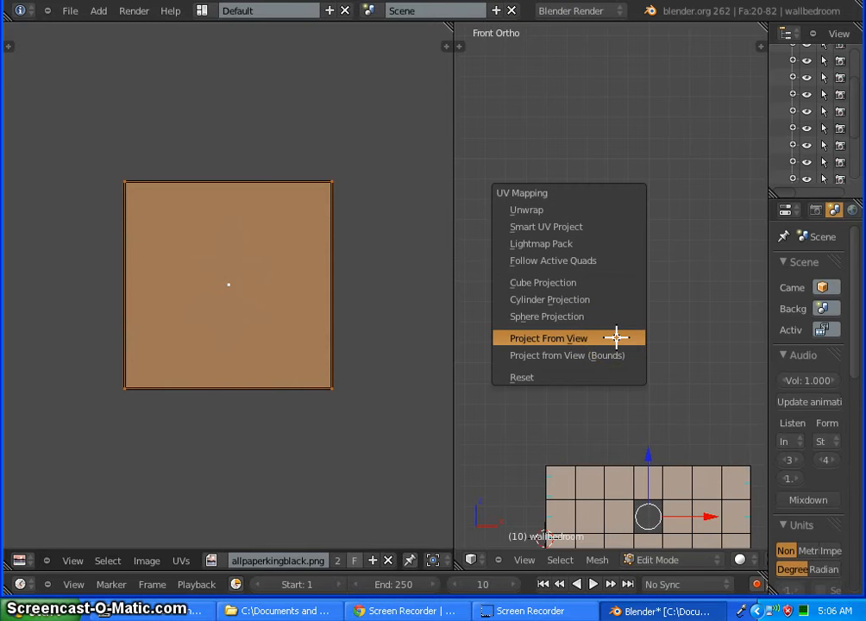
{"action": "left_click", "coordinate": [616, 337]}
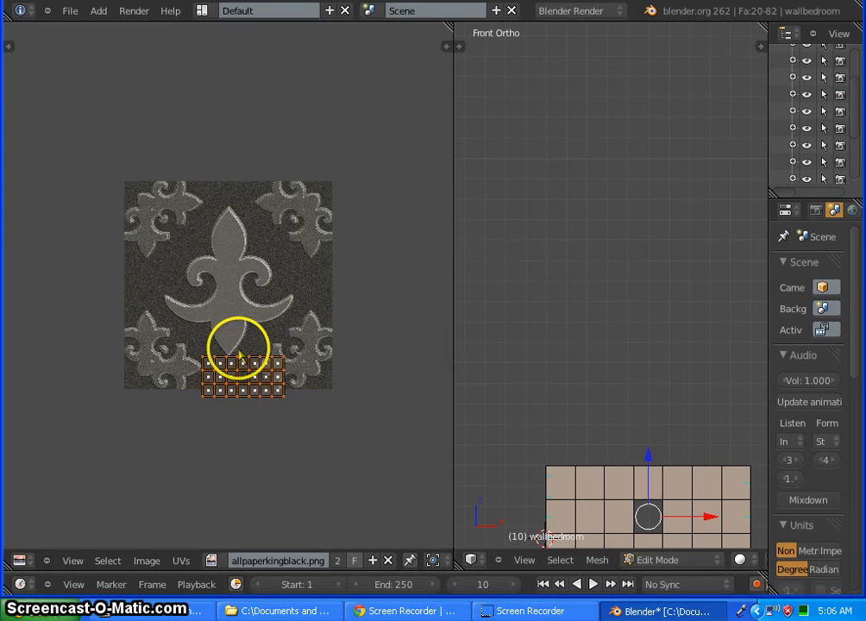
{"action": "key", "text": "s"}
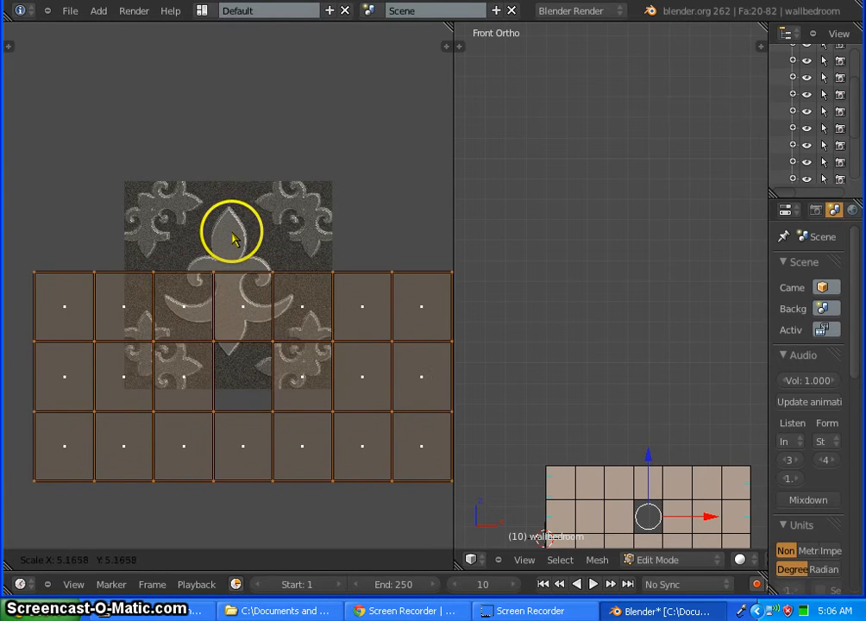
{"action": "left_click", "coordinate": [230, 252]}
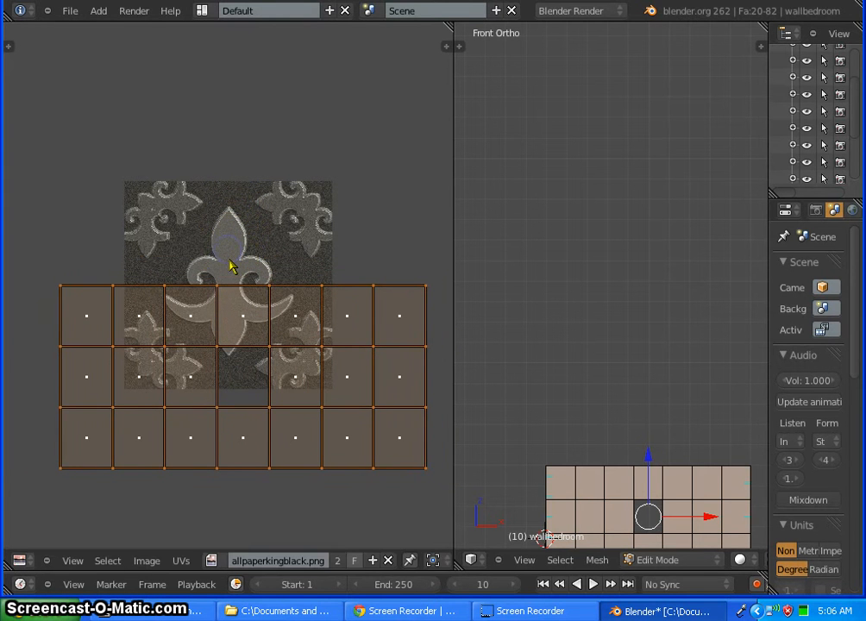
- Move the window wall's UVs about 264 up and 59 left, and scale them by about 1.13 to match the image's height
{"action": "key", "text": "g"}
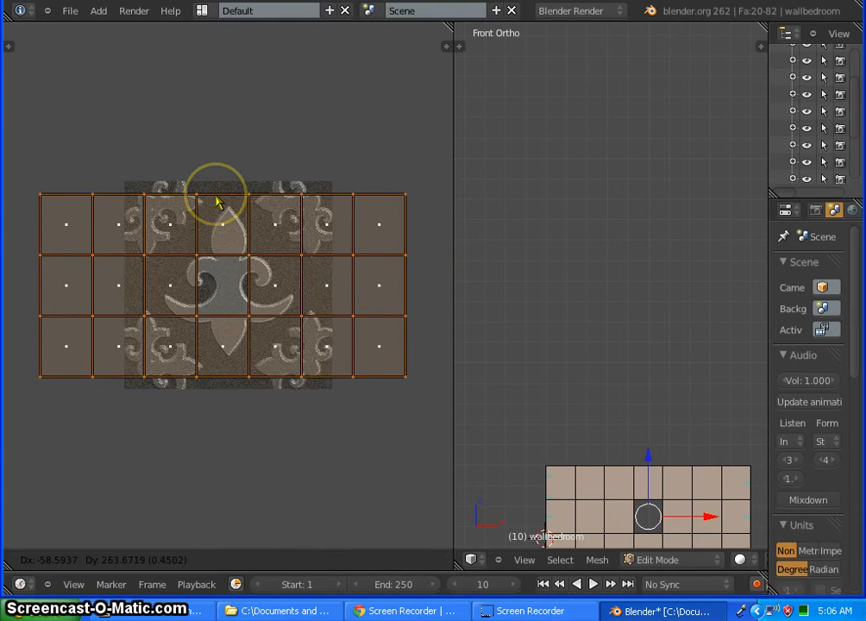
{"action": "left_click", "coordinate": [215, 200]}
{"action": "key", "text": "s"}
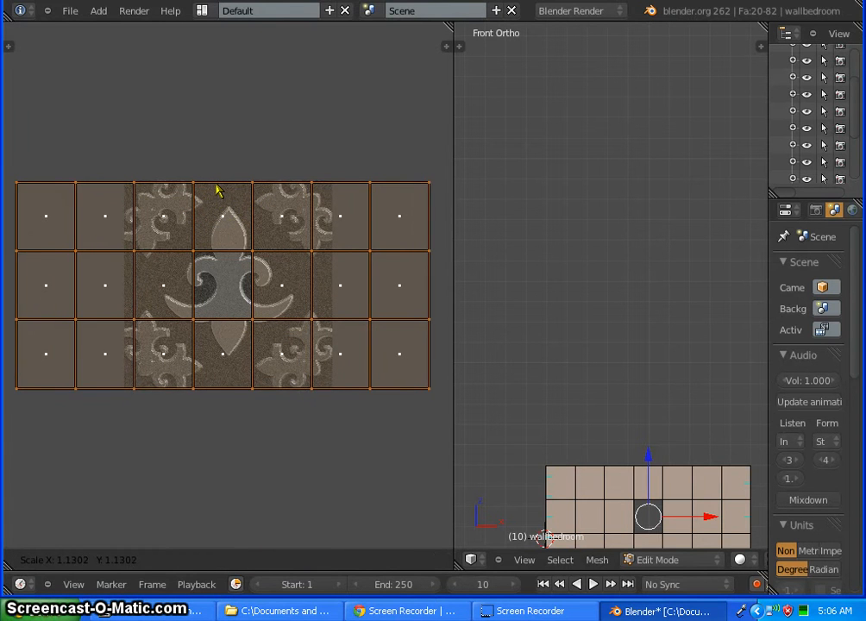
{"action": "left_click", "coordinate": [216, 186]}
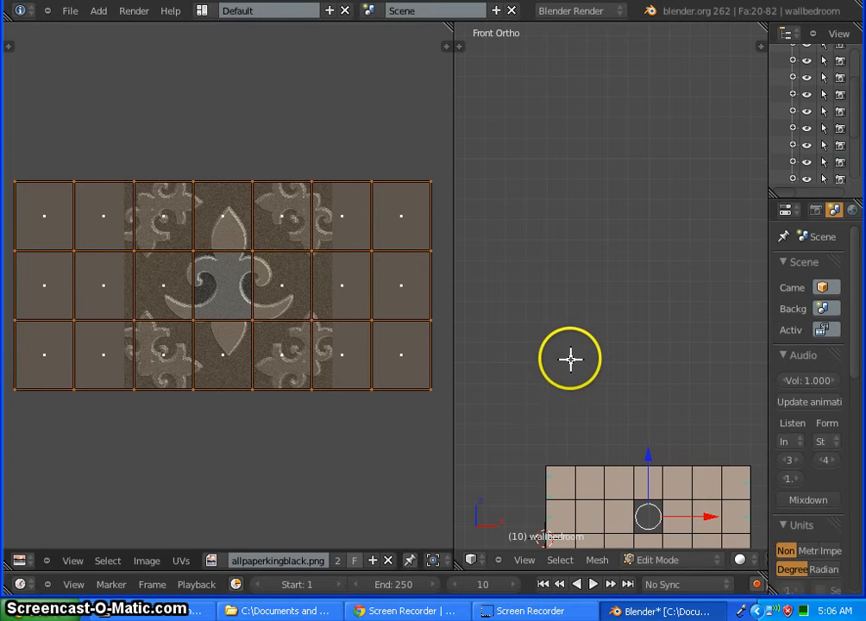
- Apply the wallpaperkingblack.png image to the selected faces of the window wall
{"action": "middle_click_drag", "start_coordinate": [570, 358], "coordinate": [626, 471]}
{"action": "middle_click_drag", "start_coordinate": [696, 516], "coordinate": [616, 453]}
{"action": "scroll", "coordinate": [612, 467], "scroll_direction": "up", "scroll_amount": 4}
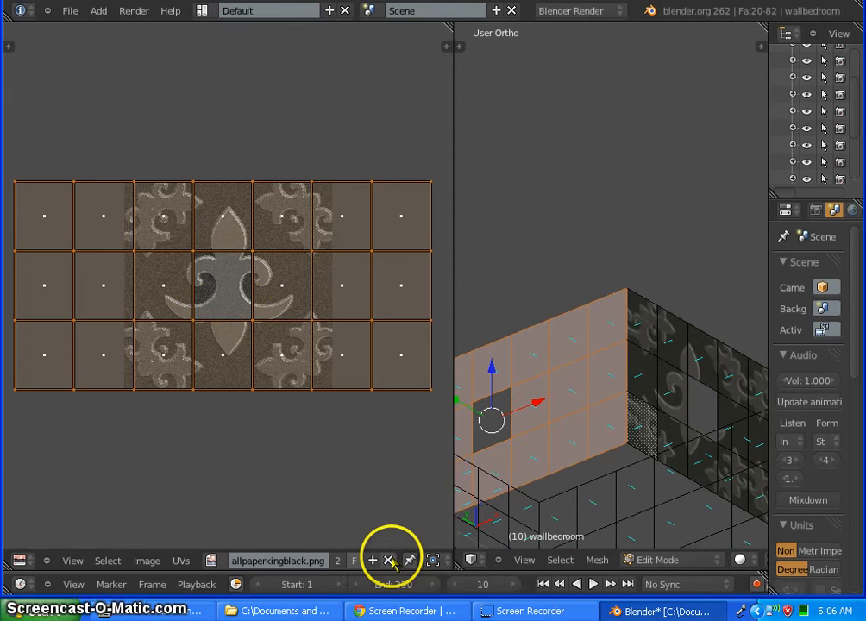
{"action": "left_click", "coordinate": [339, 561]}
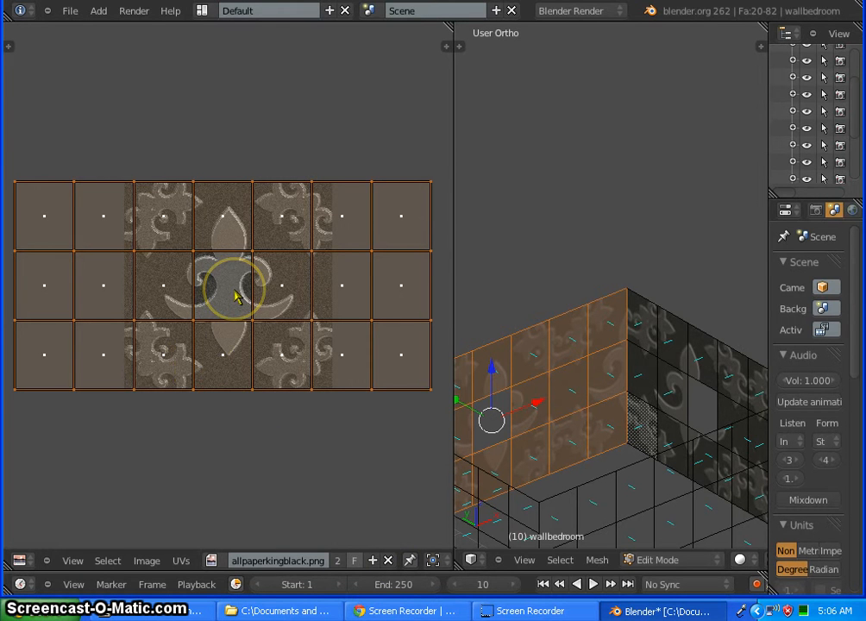
- Move the window wall's UVs about 312 right and 5 down to match the pattern at the corner with the textured wall
{"action": "right_click_drag", "start_coordinate": [237, 296], "coordinate": [344, 289]}
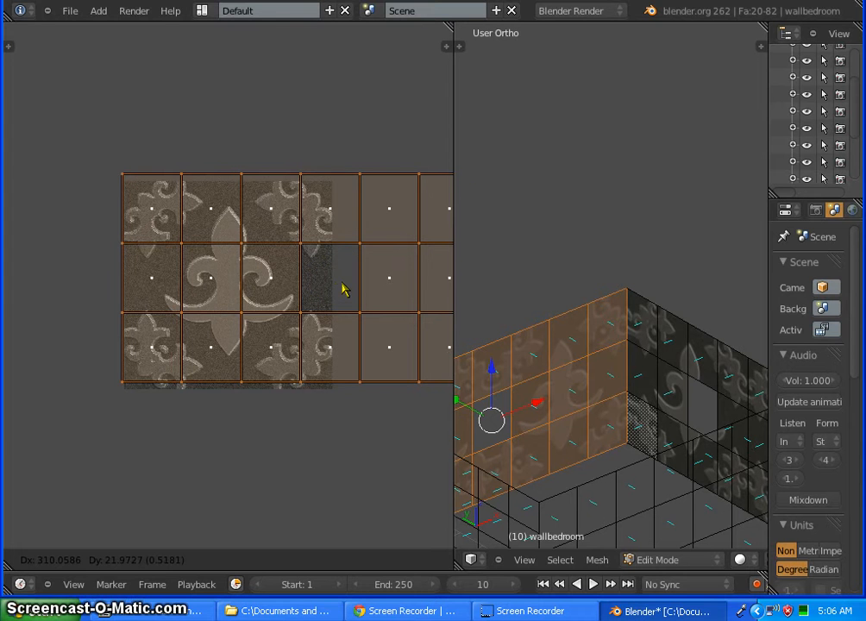
{"action": "right_click_drag", "start_coordinate": [343, 290], "coordinate": [344, 298]}
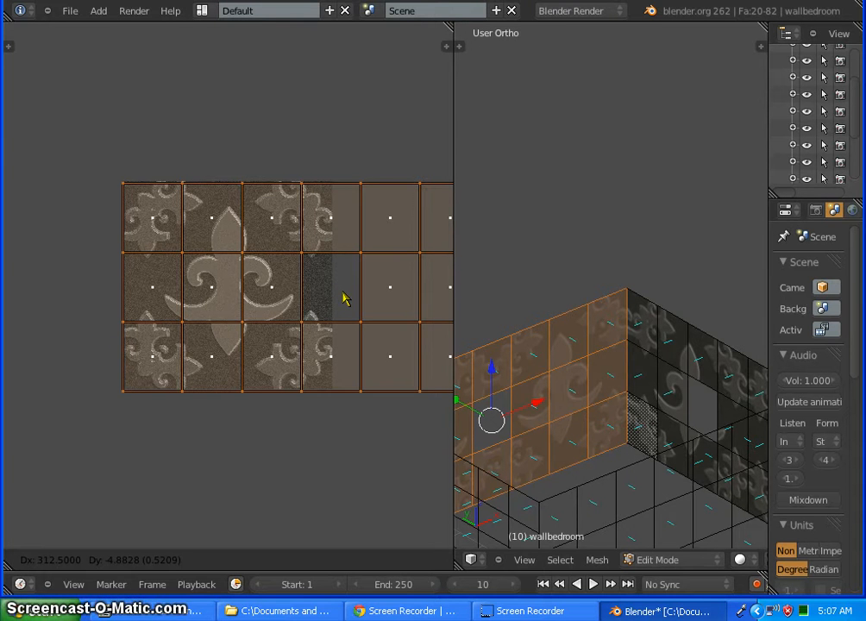
{"action": "right_click", "coordinate": [342, 292]}
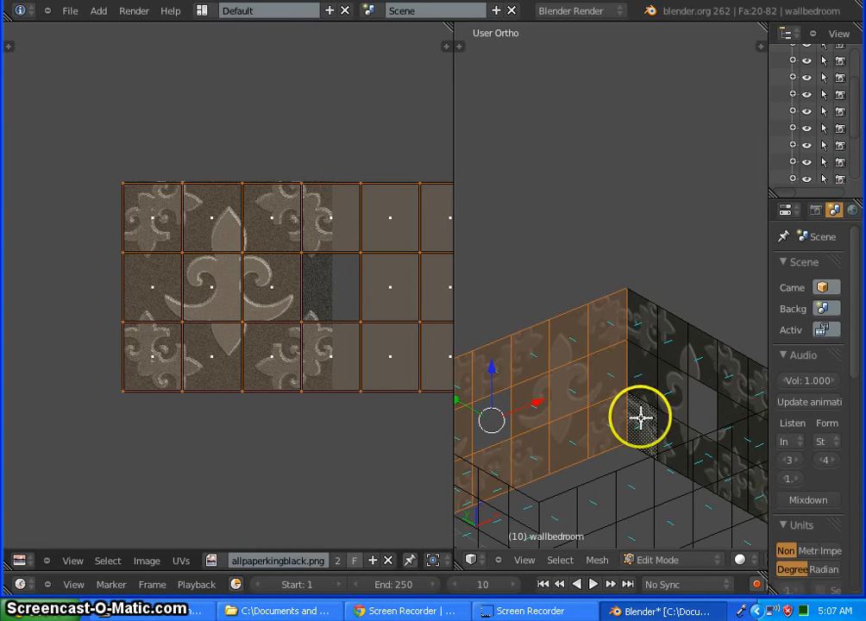
- Deselect everything and lasso-select all faces of the untextured wall with the door opening
{"action": "left_click", "coordinate": [653, 464]}
{"action": "middle_click_drag", "start_coordinate": [653, 464], "coordinate": [462, 455]}
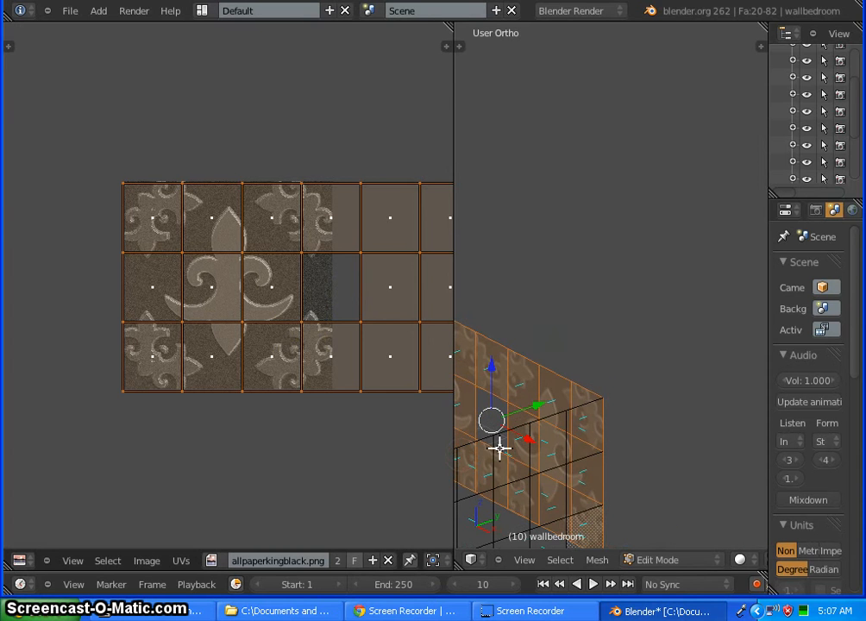
{"action": "key", "text": "a"}
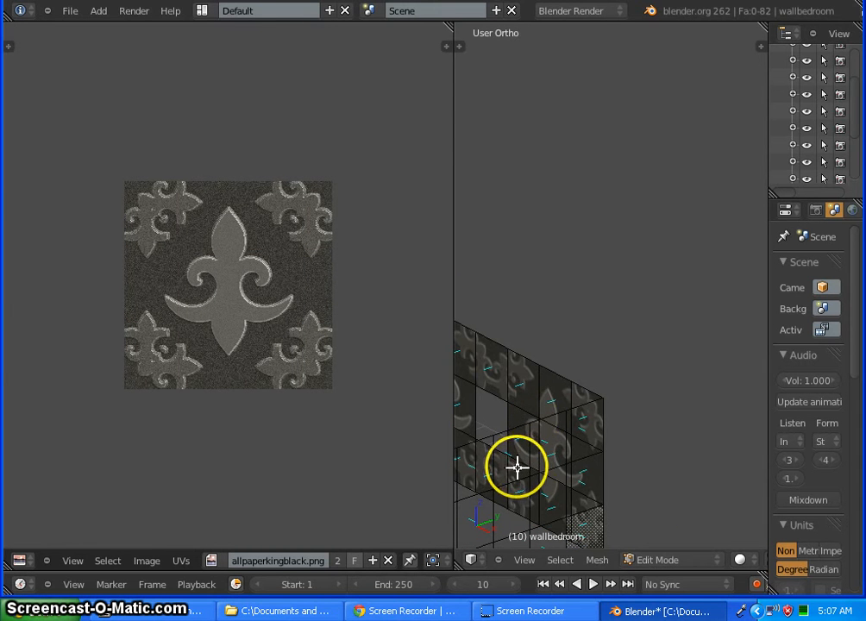
{"action": "middle_click_drag", "start_coordinate": [516, 467], "coordinate": [568, 466]}
{"action": "middle_click_drag", "start_coordinate": [533, 293], "coordinate": [652, 382]}
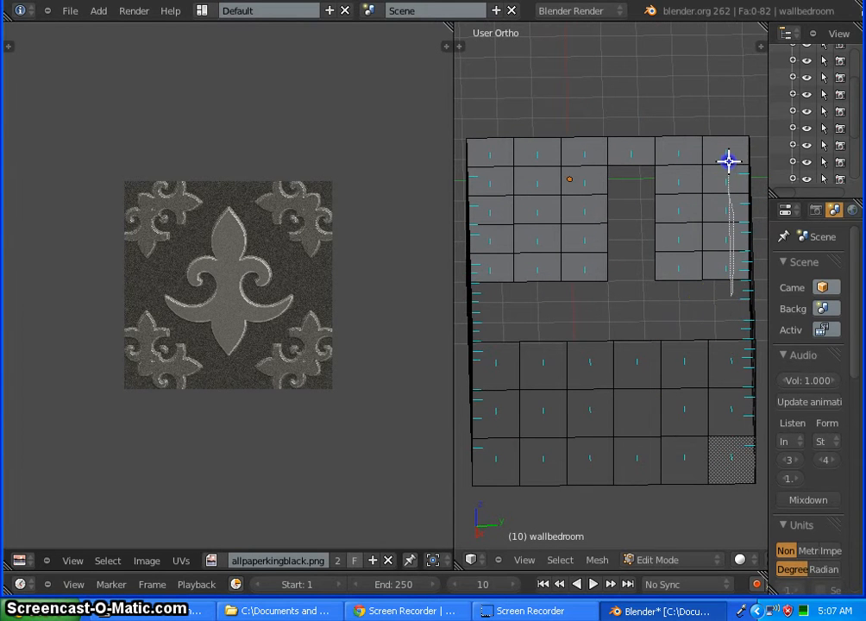
{"action": "mouse_move", "coordinate": [678, 118]}
{"action": "left_mouse_down", "text": "ctrl"}
{"action": "mouse_move", "coordinate": [508, 135]}
{"action": "mouse_move", "coordinate": [484, 148]}
{"action": "left_mouse_up", "text": "ctrl"}
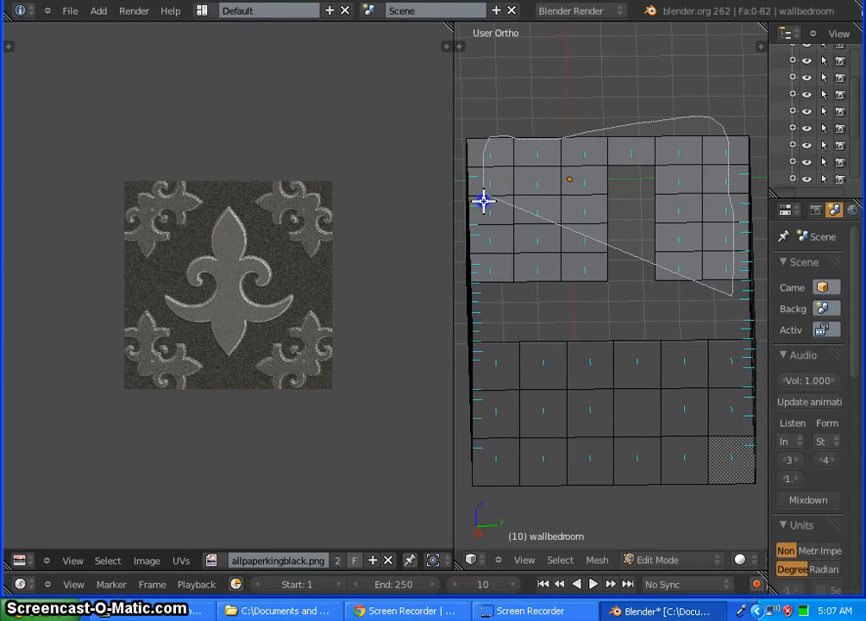
{"action": "mouse_move", "coordinate": [483, 201]}
{"action": "left_mouse_down", "text": "ctrl"}
{"action": "mouse_move", "coordinate": [496, 304]}
{"action": "mouse_move", "coordinate": [512, 293]}
{"action": "left_mouse_up", "text": "ctrl"}
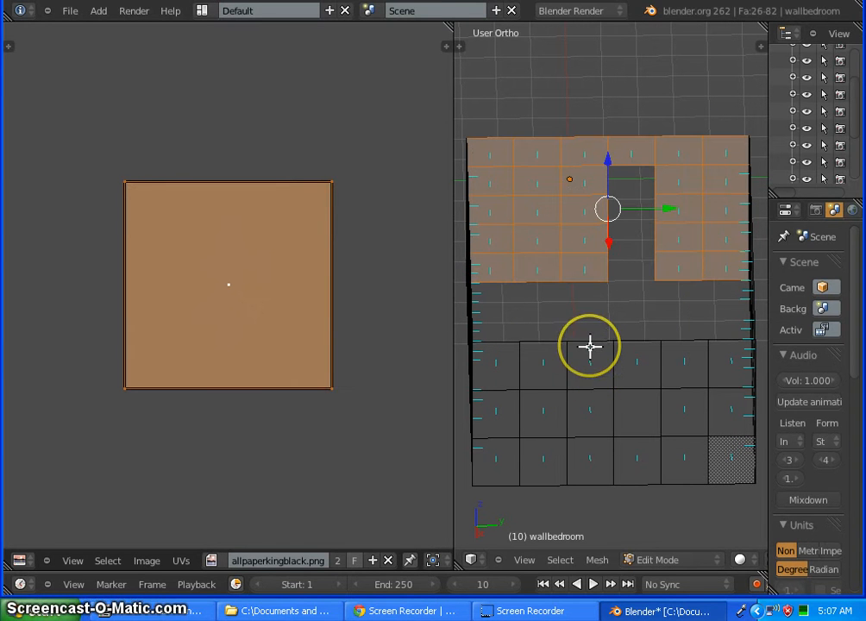
- Project the door wall's UVs from the right orthographic view and scale them up by about 2.9
{"action": "key", "text": "KP_3"}
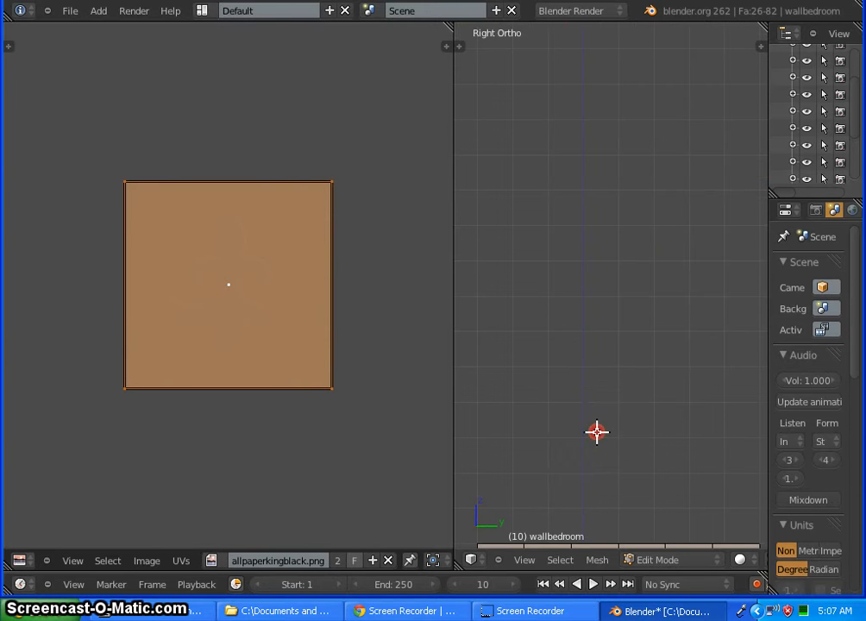
{"action": "middle_click_drag", "start_coordinate": [597, 432], "coordinate": [587, 148], "text": "shift"}
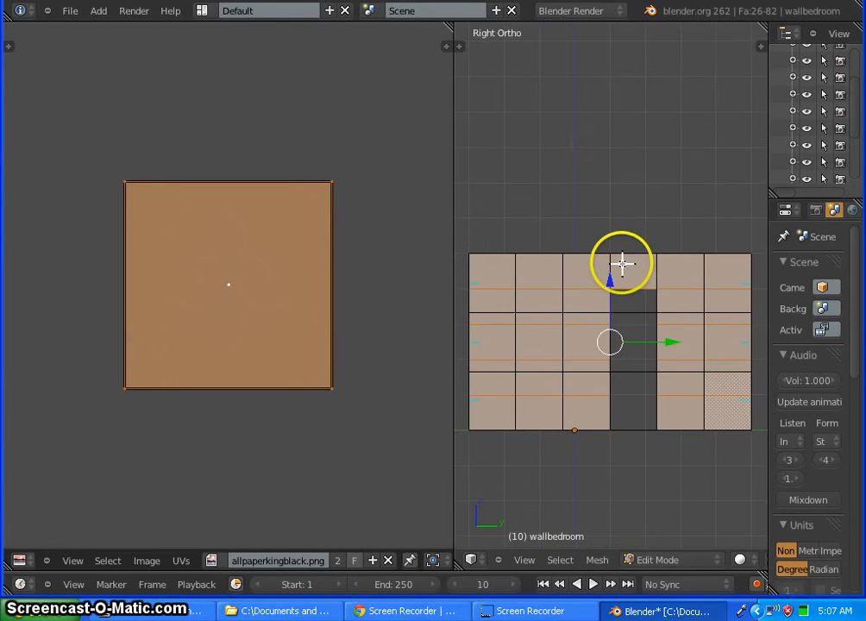
{"action": "key", "text": "u"}
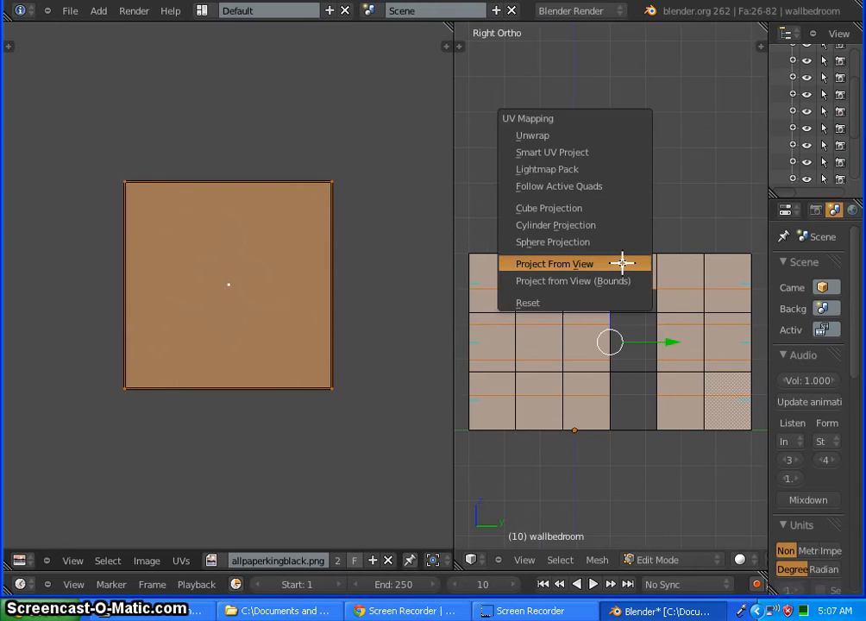
{"action": "left_click", "coordinate": [621, 263]}
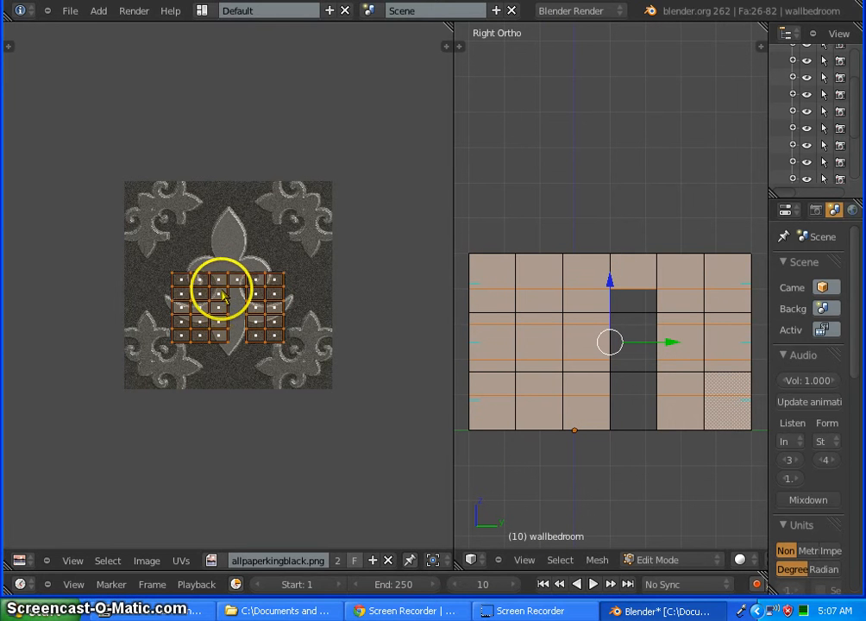
{"action": "key", "text": "s"}
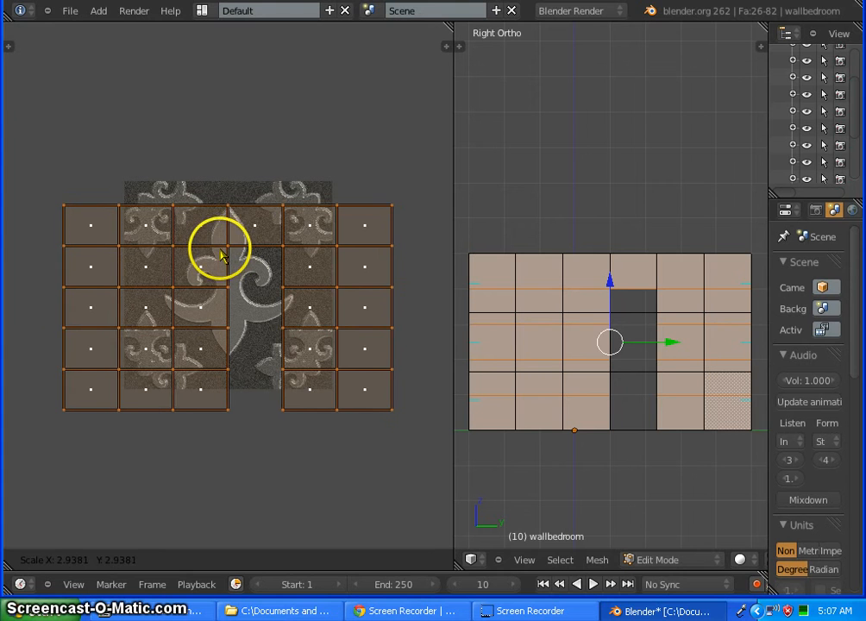
{"action": "left_click", "coordinate": [222, 254]}
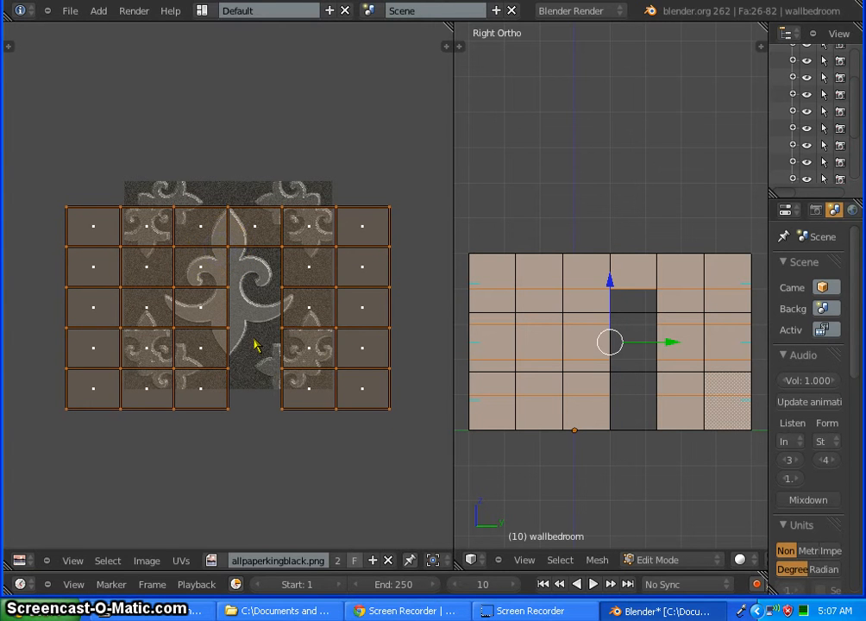
- Move the door wall's UVs about 66 up and 15 left, and scale them by about 1.02 to fit the image's height
{"action": "key", "text": "g"}
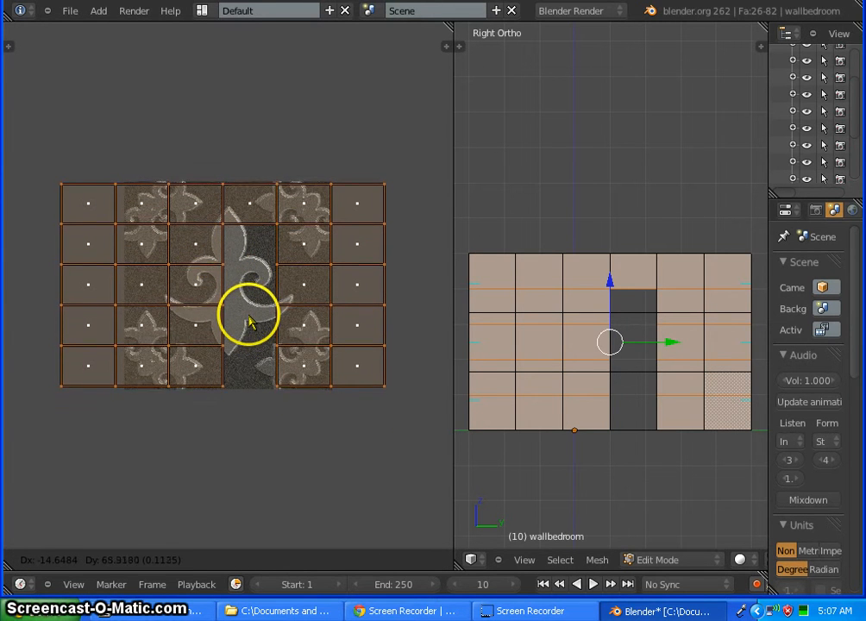
{"action": "left_click", "coordinate": [249, 318]}
{"action": "key", "text": "s"}
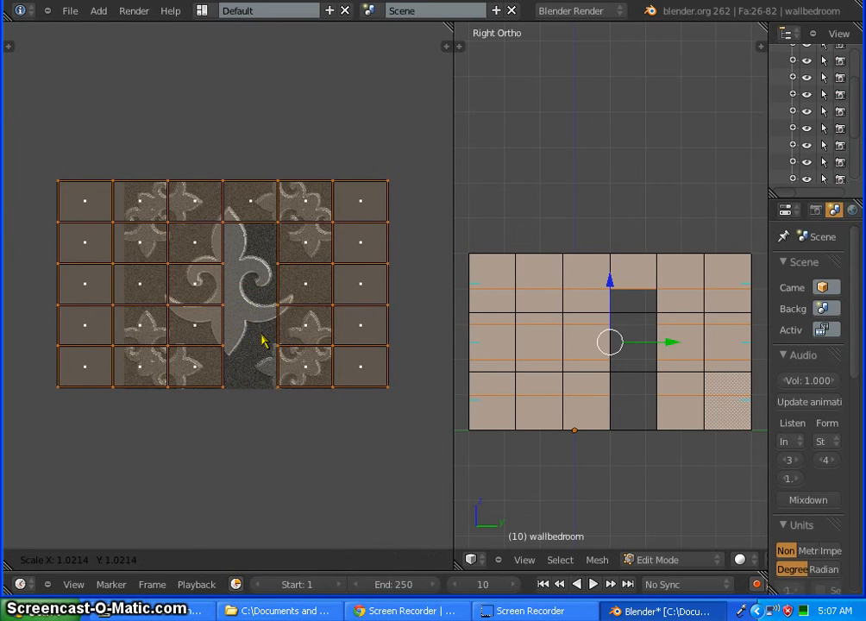
{"action": "left_click", "coordinate": [261, 328]}
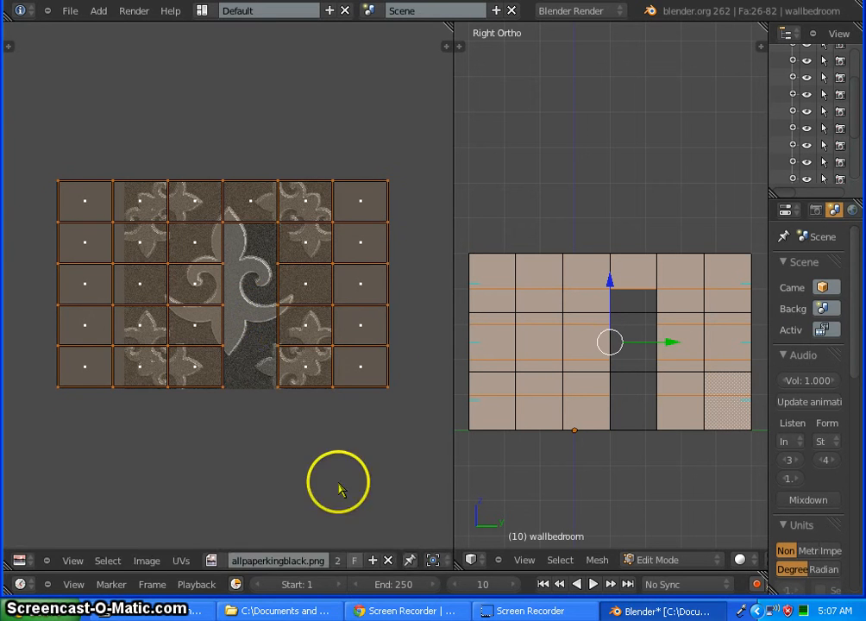
- Apply the wallpaperkingblack.png image to the door wall and examine the pattern at its corner with the window wall
{"action": "left_click", "coordinate": [339, 558]}
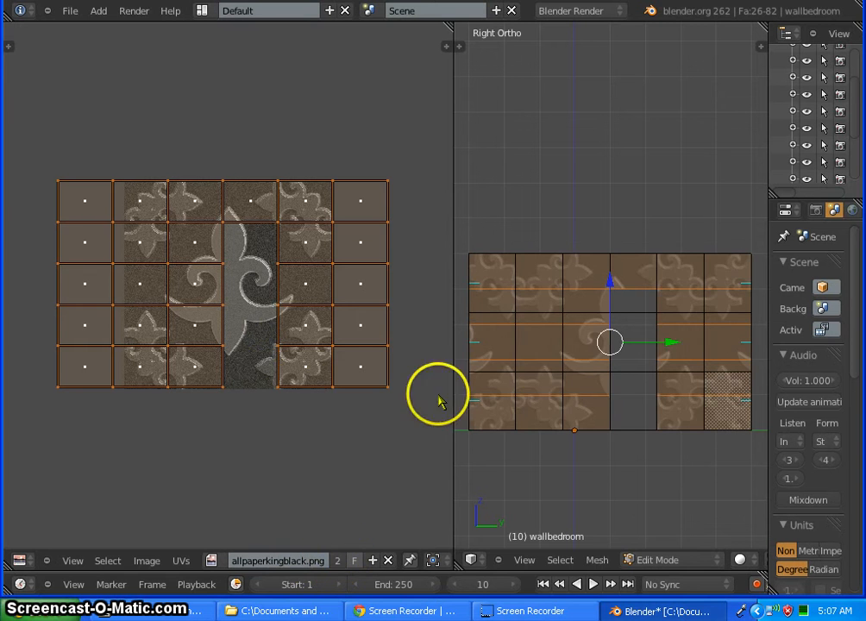
{"action": "middle_click_drag", "start_coordinate": [528, 340], "coordinate": [604, 403]}
{"action": "middle_click_drag", "start_coordinate": [663, 428], "coordinate": [537, 392]}
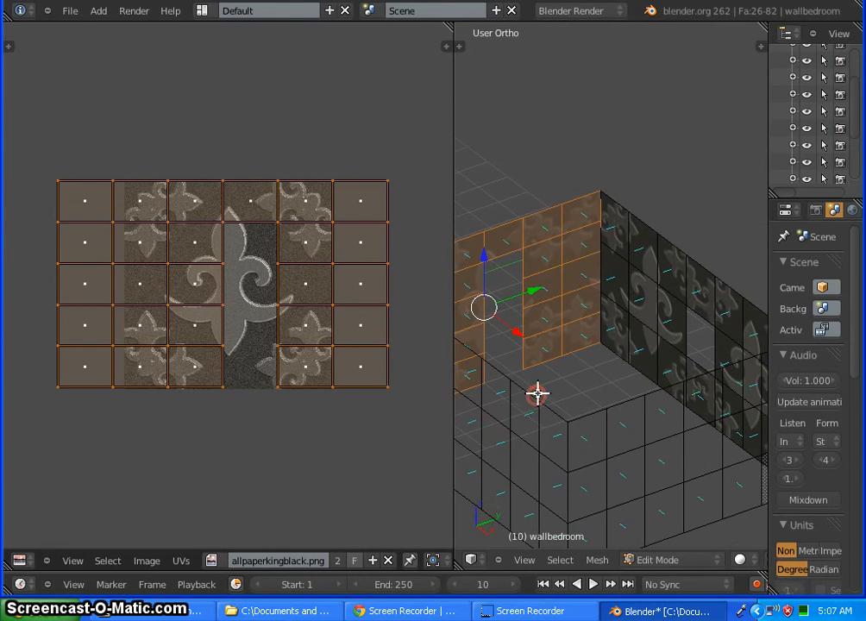
{"action": "scroll", "coordinate": [601, 248], "scroll_direction": "up", "scroll_amount": 5}
{"action": "scroll", "coordinate": [601, 248], "scroll_direction": "down", "scroll_amount": 2}
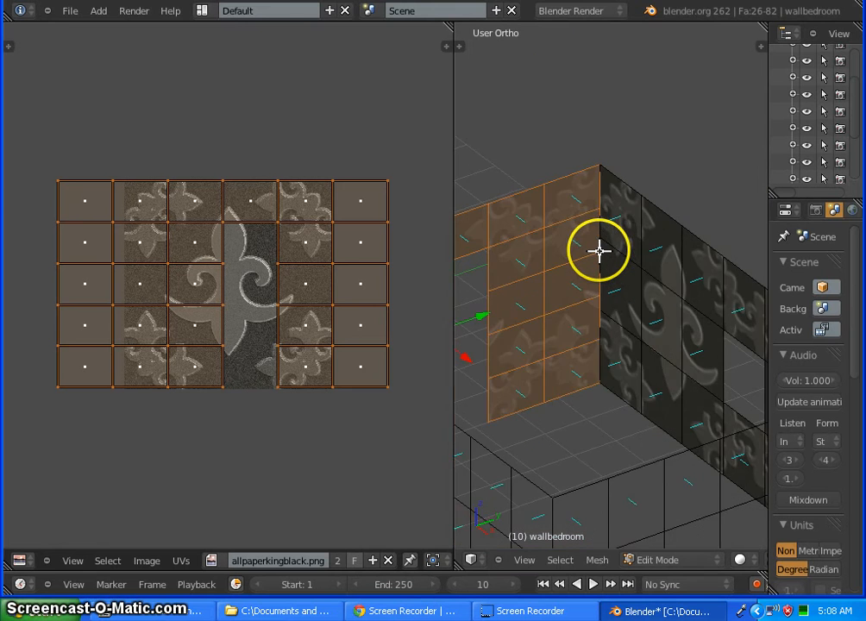
{"action": "scroll", "coordinate": [595, 254], "scroll_direction": "down", "scroll_amount": 2}
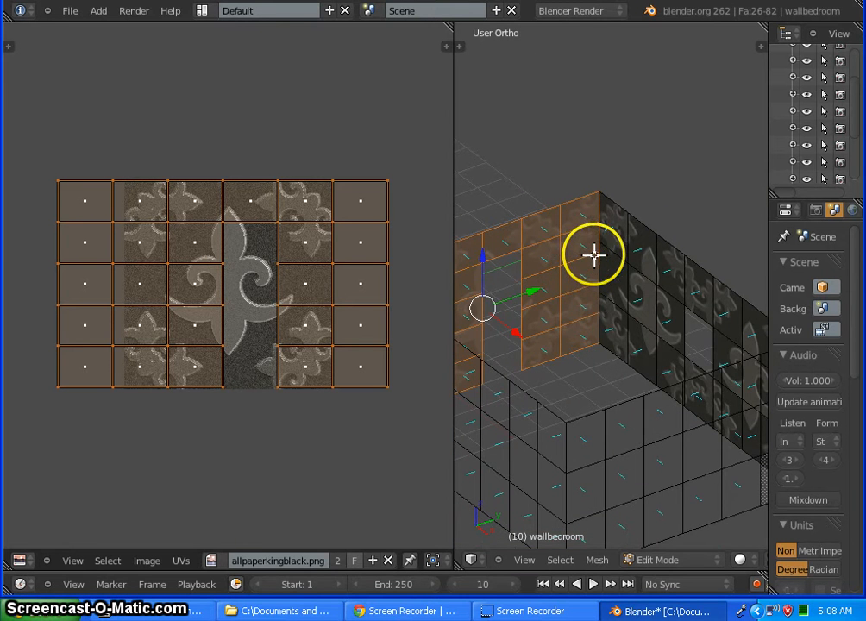
{"action": "scroll", "coordinate": [593, 250], "scroll_direction": "up", "scroll_amount": 5}
{"action": "scroll", "coordinate": [588, 257], "scroll_direction": "down", "scroll_amount": 1}
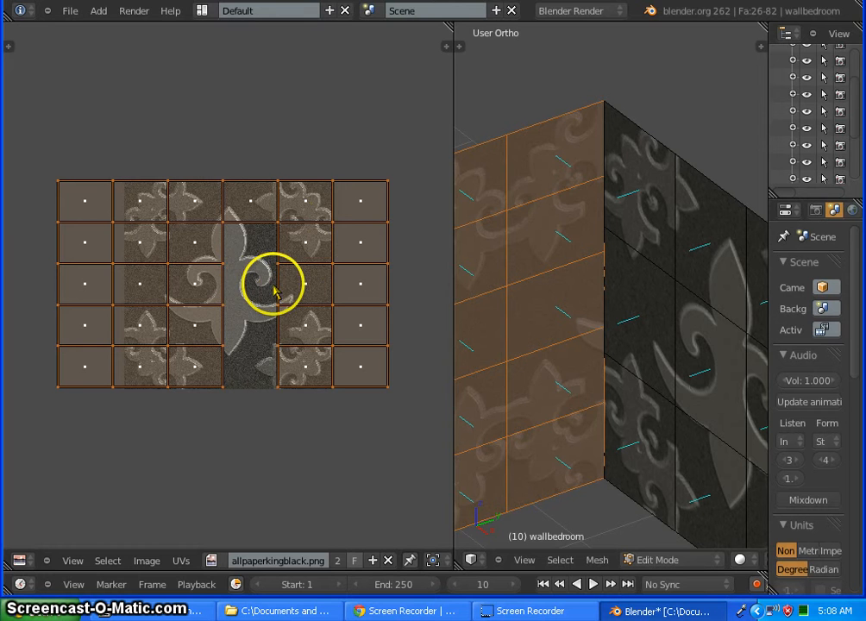
- Move the door wall's UVs about 159 left and 7 down to align the pattern at the corner, and deselect all faces
{"action": "key", "text": "g"}
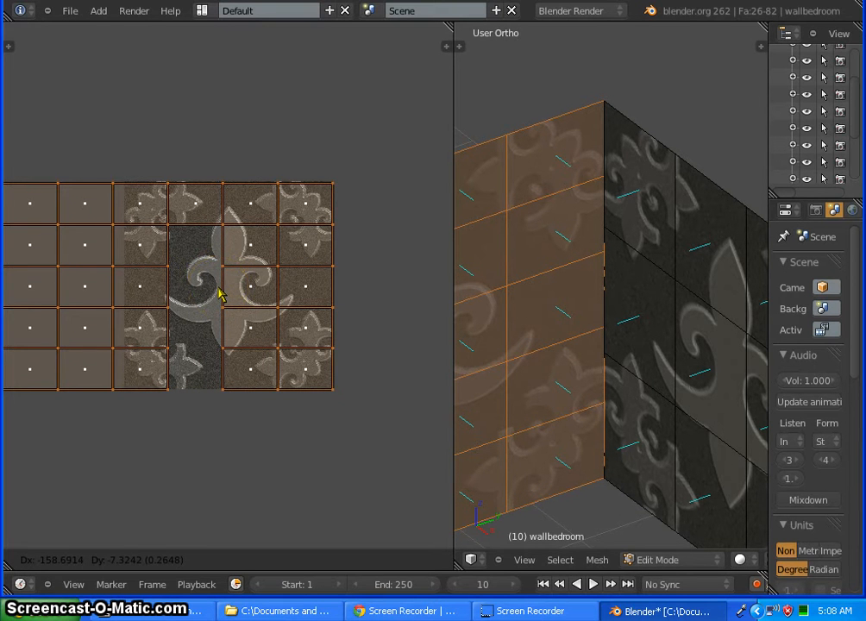
{"action": "left_click", "coordinate": [219, 293]}
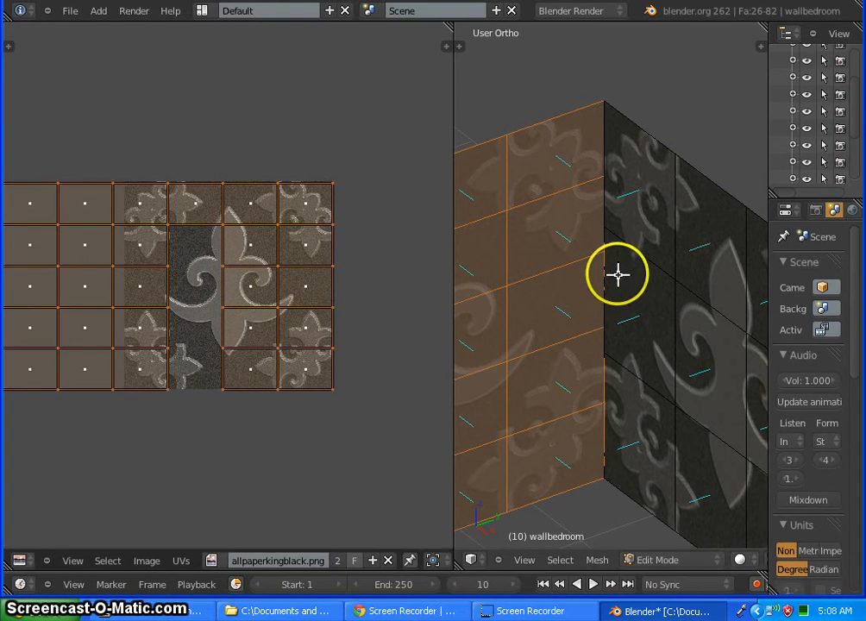
{"action": "scroll", "coordinate": [614, 274], "scroll_direction": "down", "scroll_amount": 8}
{"action": "middle_click_drag", "start_coordinate": [626, 373], "coordinate": [577, 366]}
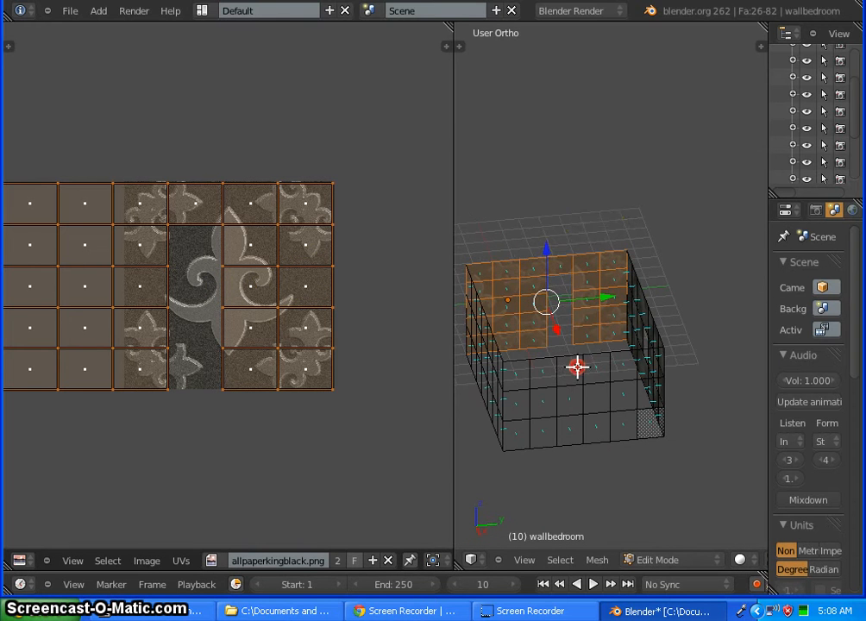
{"action": "key", "text": "a"}
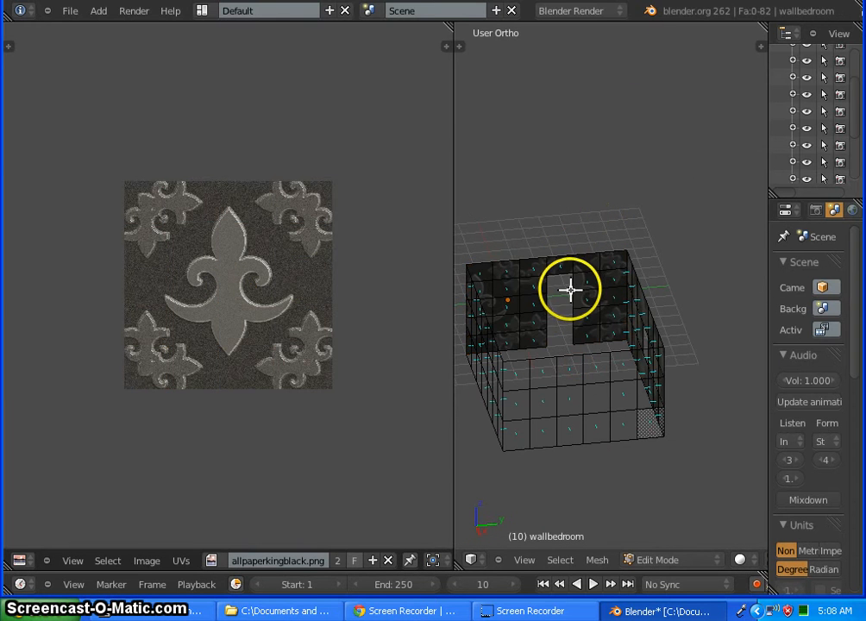
- Finish editing the bedroom walls, switch to the layer with the kitchen walls, and open the wallkitchen mesh for editing
{"action": "key", "text": "Tab"}
{"action": "key", "text": "a"}
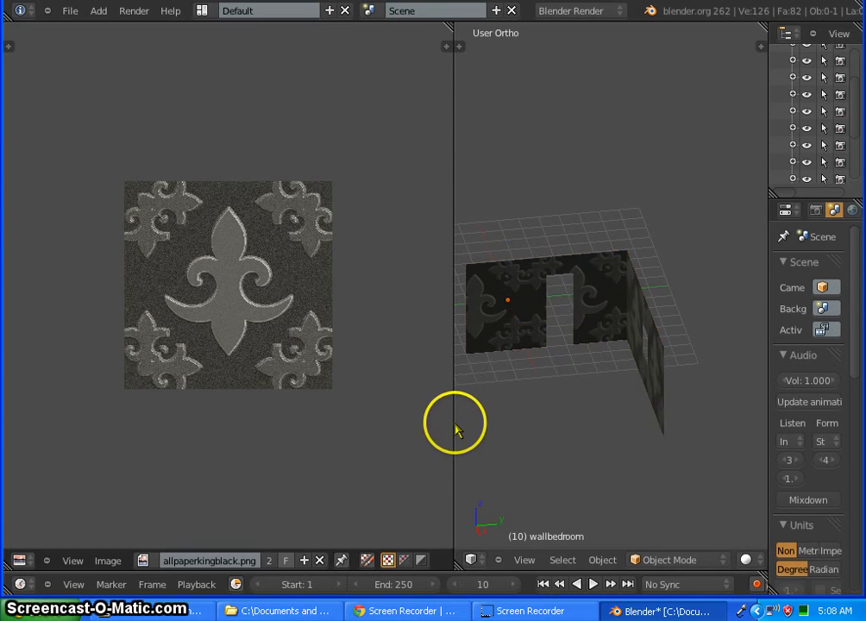
{"action": "left_click_drag", "start_coordinate": [445, 422], "coordinate": [119, 405]}
{"action": "left_click", "coordinate": [686, 557]}
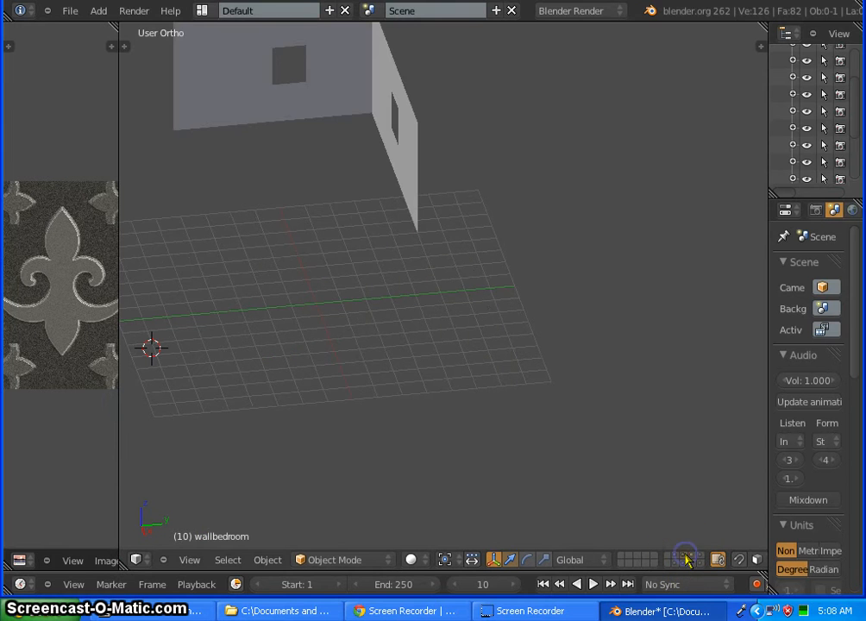
{"action": "middle_click_drag", "start_coordinate": [312, 199], "coordinate": [289, 137]}
{"action": "right_click", "coordinate": [318, 119]}
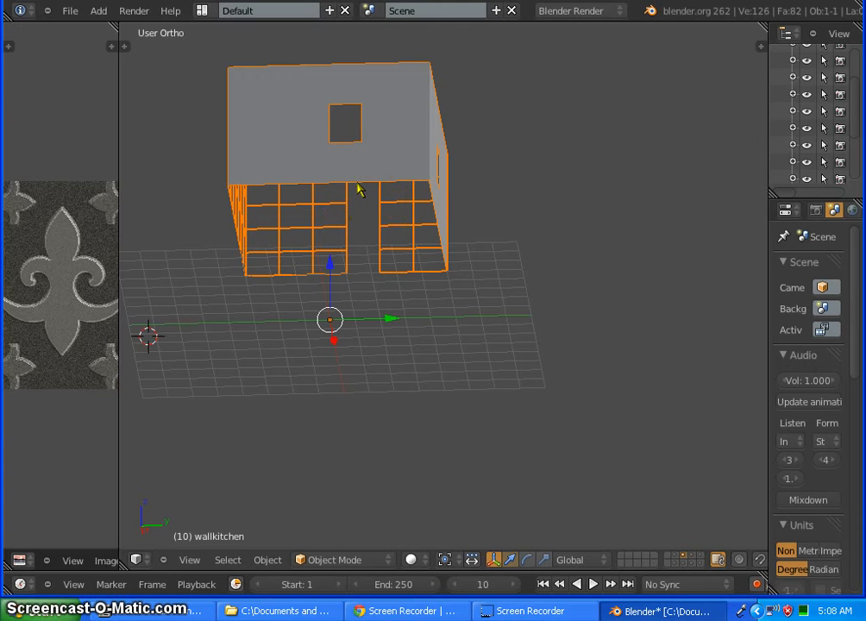
{"action": "key", "text": "Tab"}
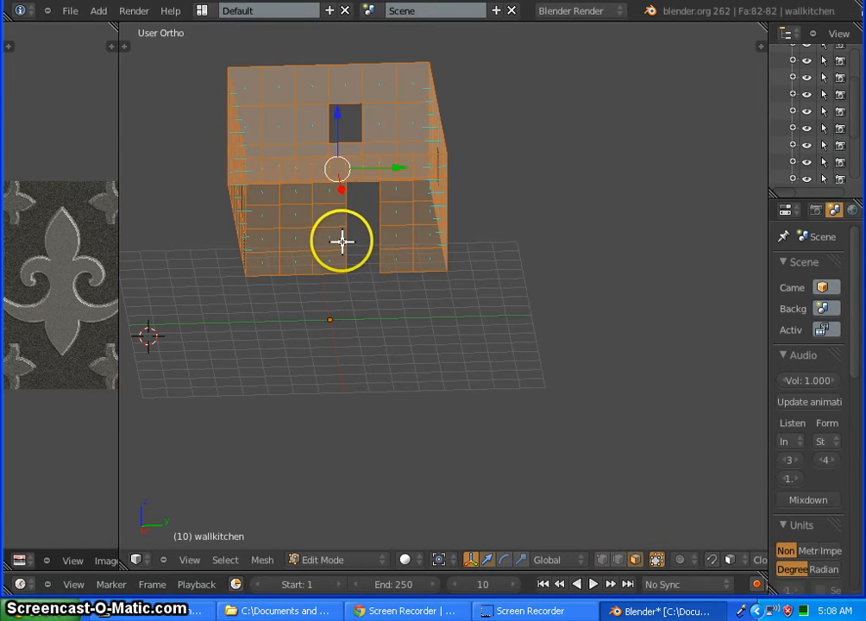
- Select all faces of the kitchen's six-column window wall, leaving the other walls unselected
{"action": "middle_click_drag", "start_coordinate": [337, 249], "coordinate": [372, 207]}
{"action": "right_click", "coordinate": [418, 57]}
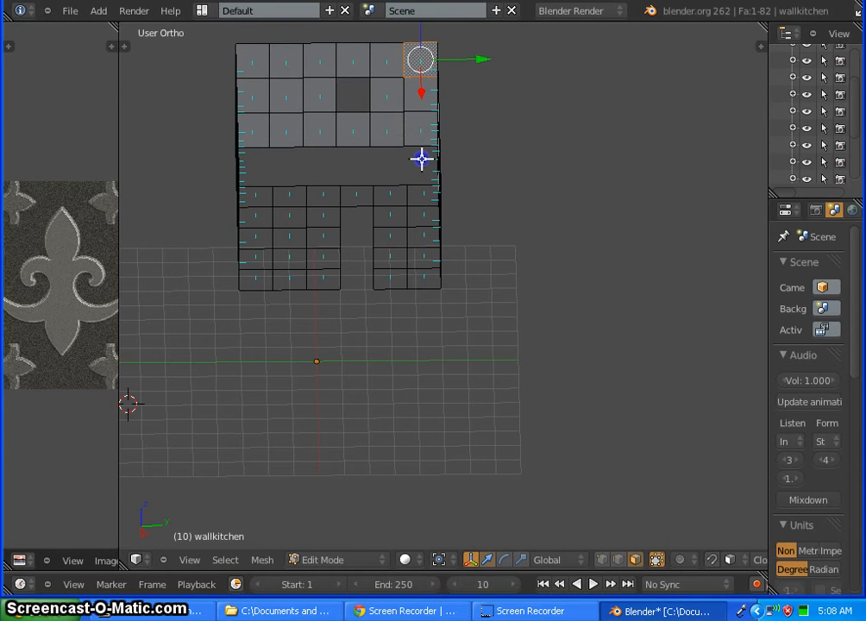
{"action": "left_click_drag", "start_coordinate": [343, 32], "coordinate": [255, 50], "text": "ctrl"}
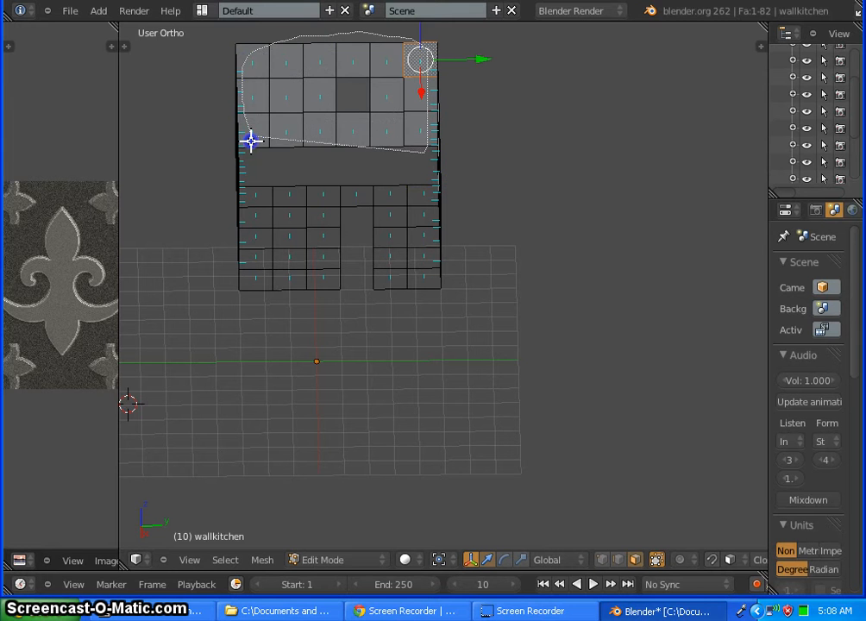
{"action": "left_click_drag", "start_coordinate": [250, 140], "coordinate": [293, 157], "text": "ctrl"}
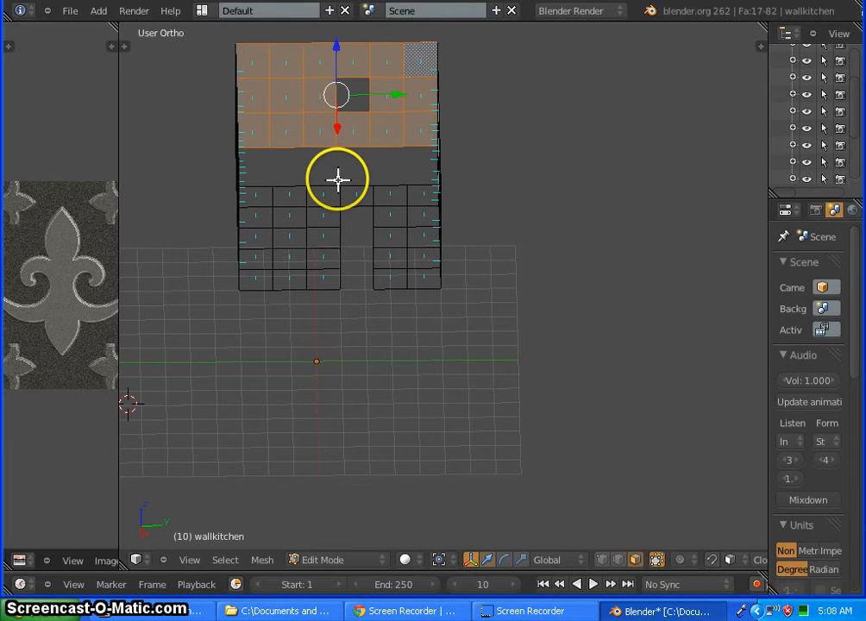
- Project the selected kitchen window wall's UVs from the right orthographic view
{"action": "key", "text": "KP_3"}
{"action": "scroll", "coordinate": [404, 228], "scroll_direction": "down", "scroll_amount": 5}
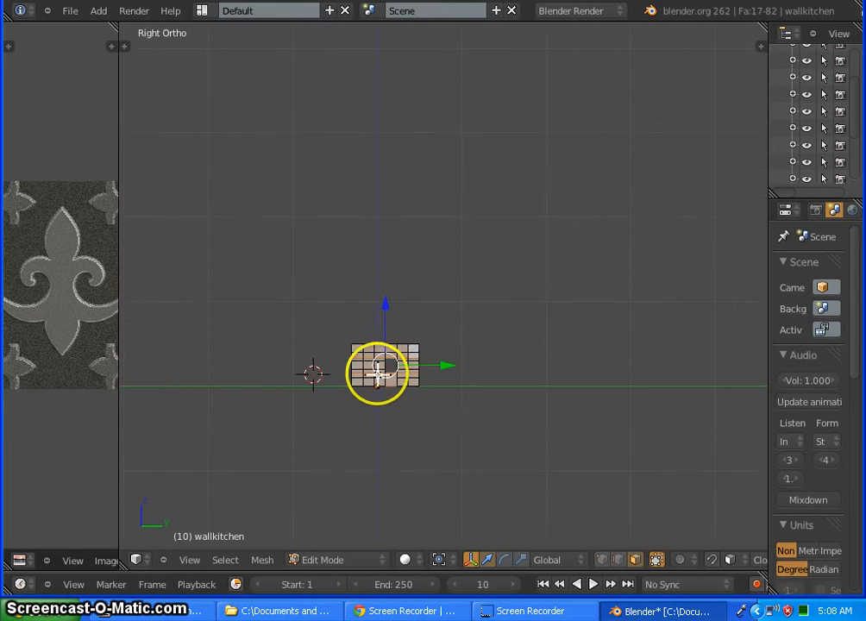
{"action": "scroll", "coordinate": [378, 373], "scroll_direction": "up", "scroll_amount": 8}
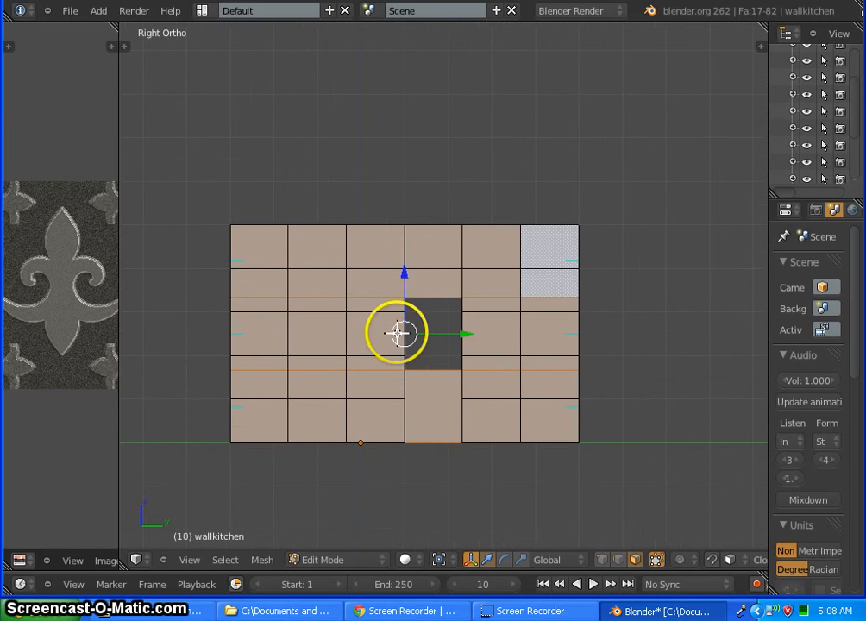
{"action": "key", "text": "u"}
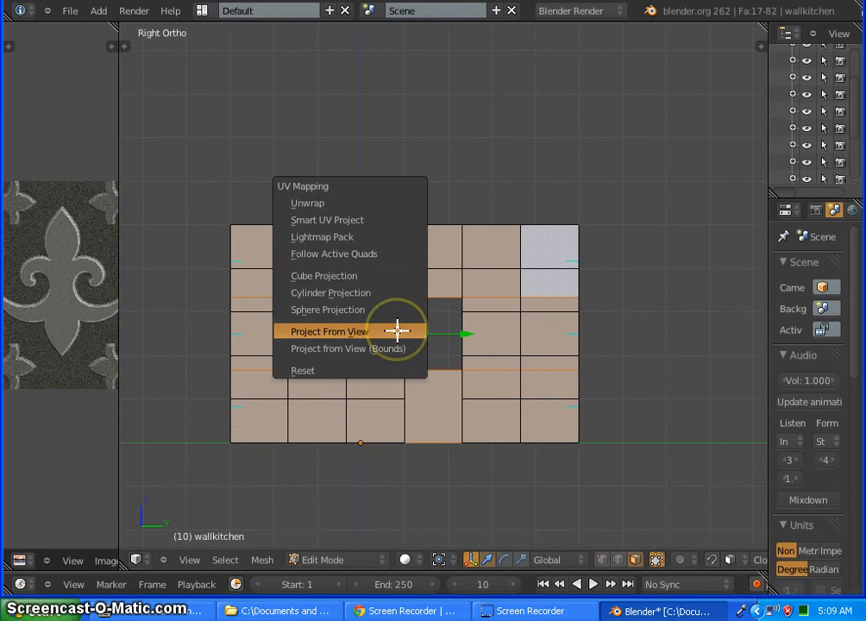
{"action": "left_click", "coordinate": [397, 331]}
{"action": "scroll", "coordinate": [382, 276], "scroll_direction": "down", "scroll_amount": 3}
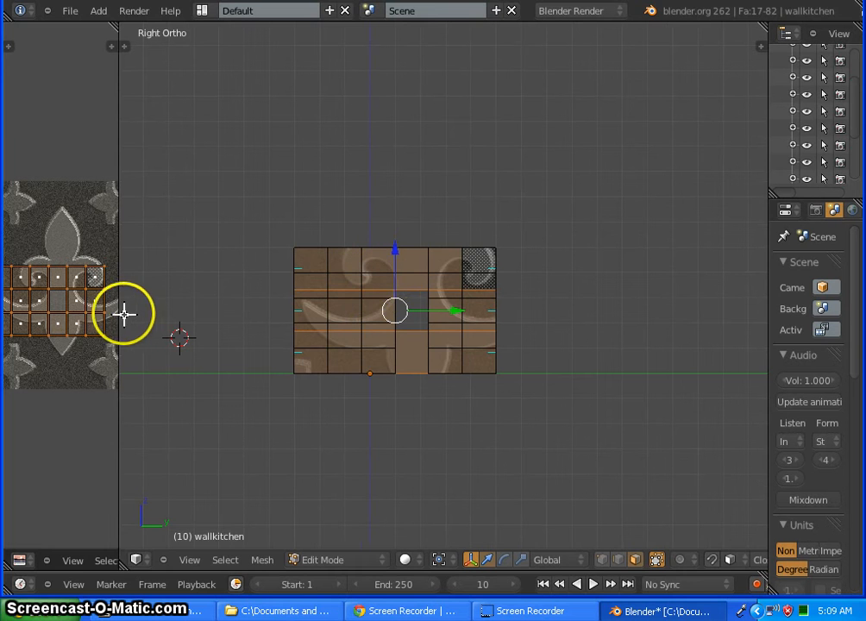
- Unlink the wallpaperkingblack.png image from the selected kitchen wall and open walldesigner3.png from the textures folder instead
{"action": "left_click_drag", "start_coordinate": [118, 309], "coordinate": [405, 323]}
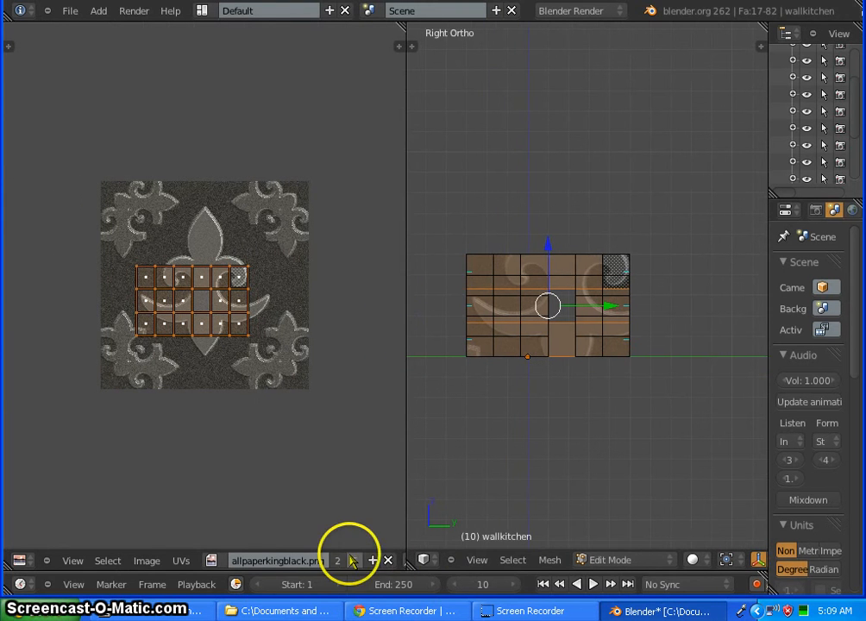
{"action": "left_click", "coordinate": [388, 560]}
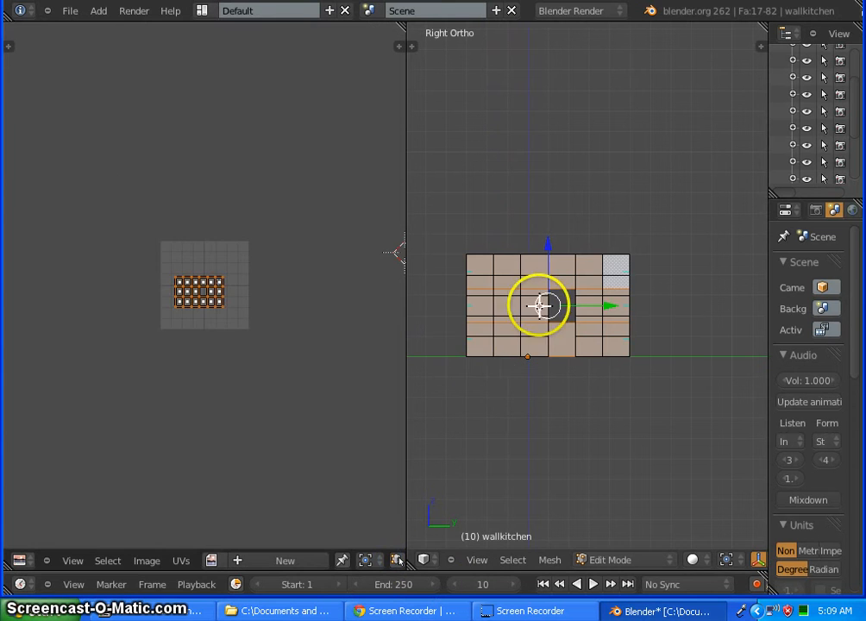
{"action": "left_click", "coordinate": [147, 560]}
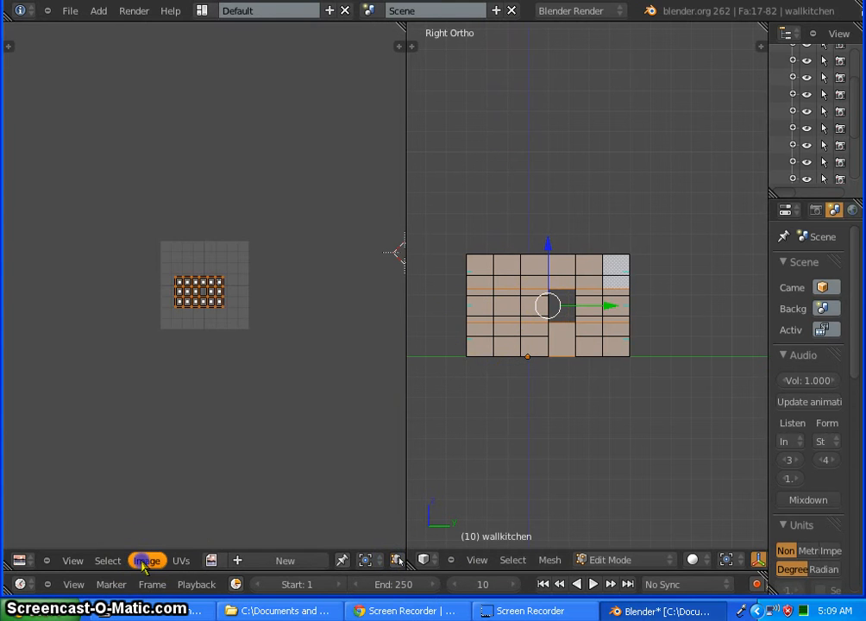
{"action": "left_click", "coordinate": [172, 524]}
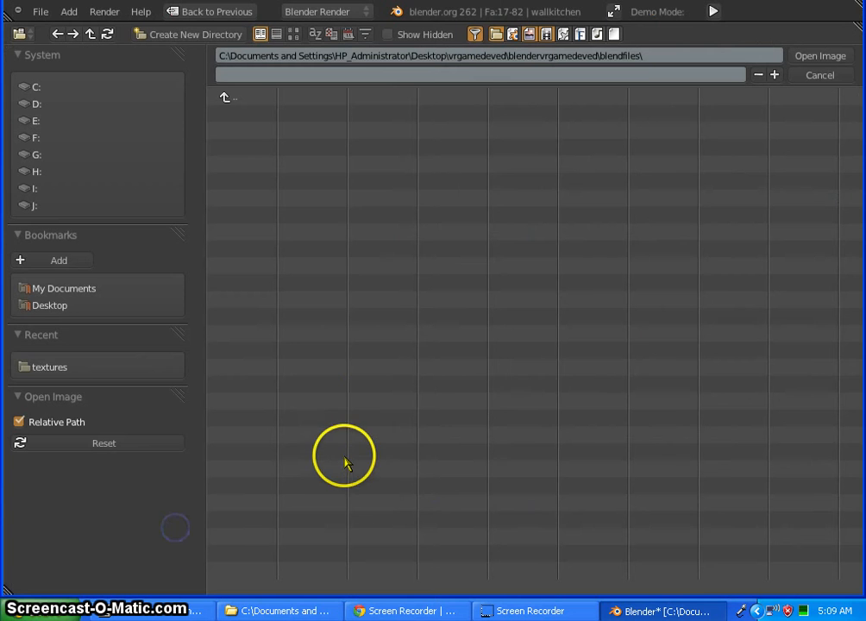
{"action": "left_click", "coordinate": [86, 370]}
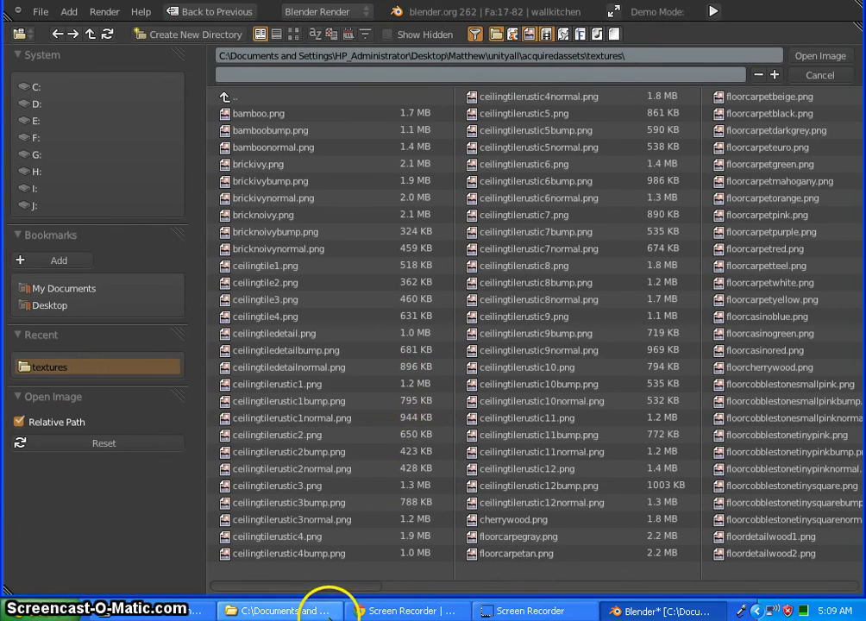
{"action": "left_click_drag", "start_coordinate": [326, 587], "coordinate": [800, 571]}
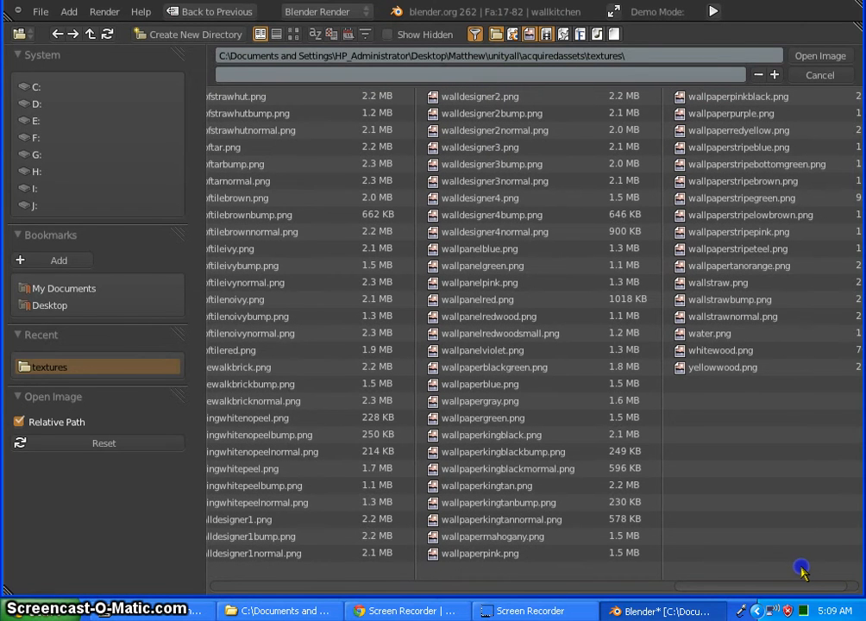
{"action": "left_click_drag", "start_coordinate": [800, 571], "coordinate": [778, 571]}
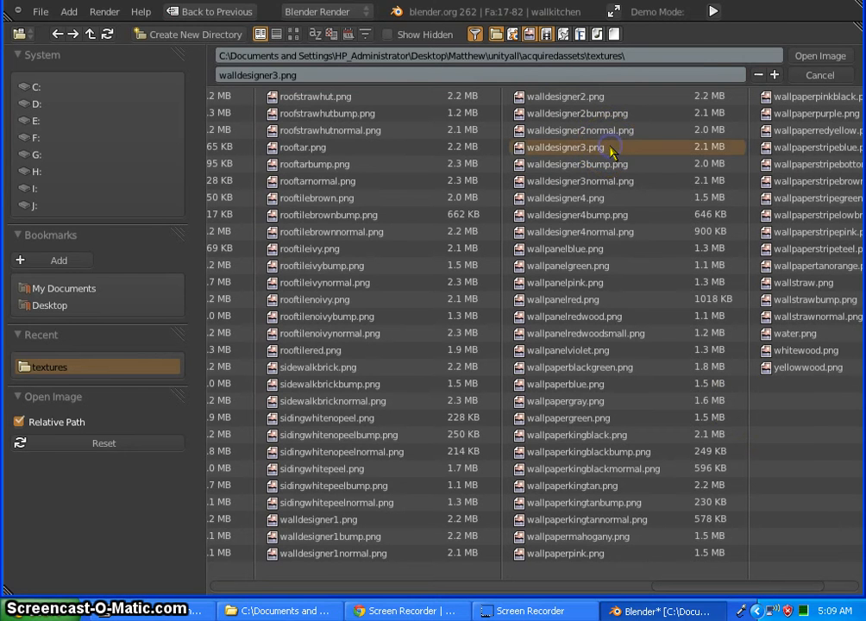
{"action": "double_click", "coordinate": [610, 152]}
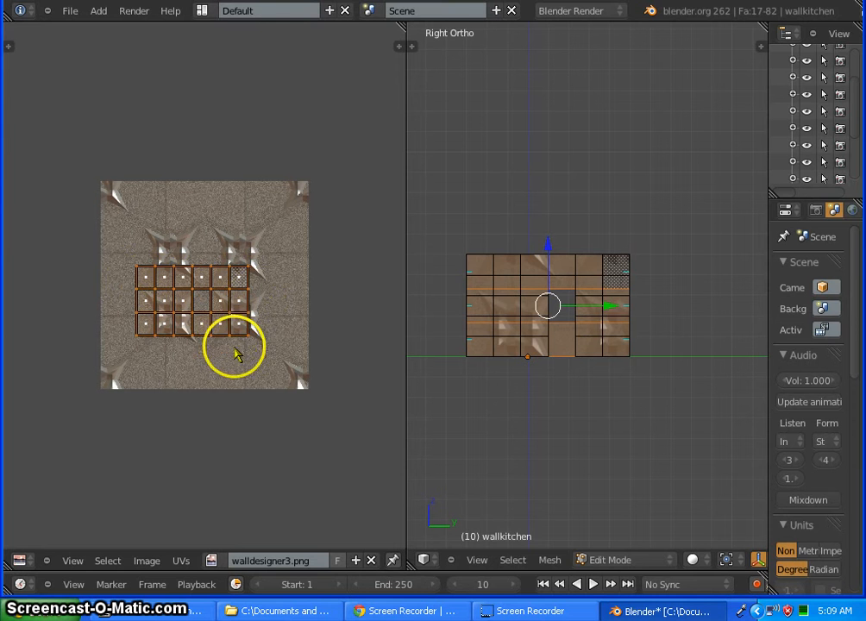
- Scale the wall's UVs by about 2.93, move them about 46 up and 5 right, and enlarge them slightly to fit the image's height
{"action": "key", "text": "s"}
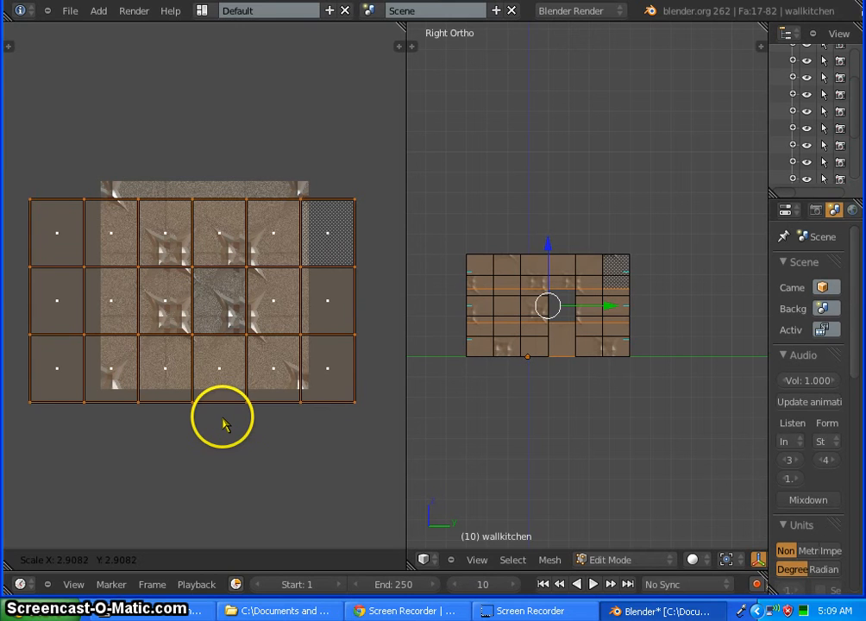
{"action": "left_click", "coordinate": [223, 423]}
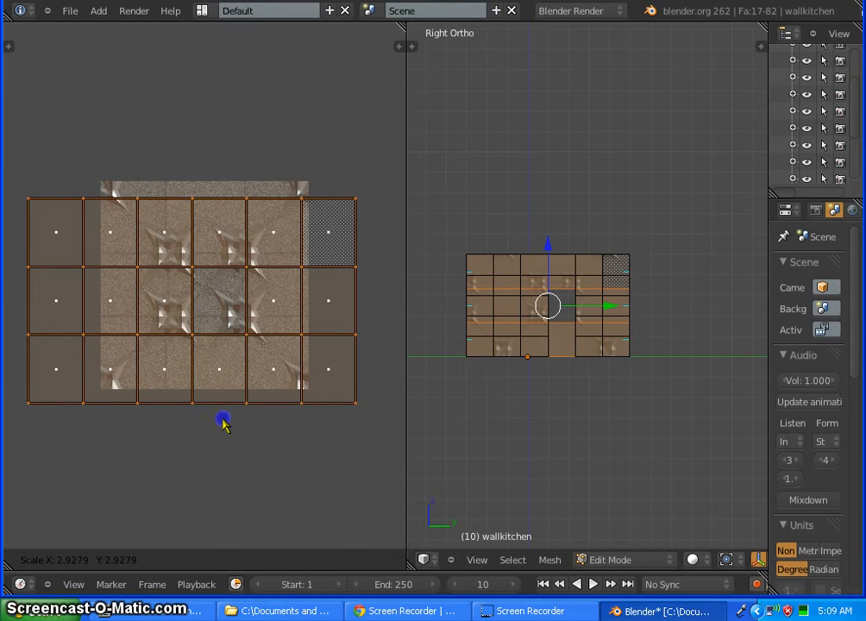
{"action": "key", "text": "g"}
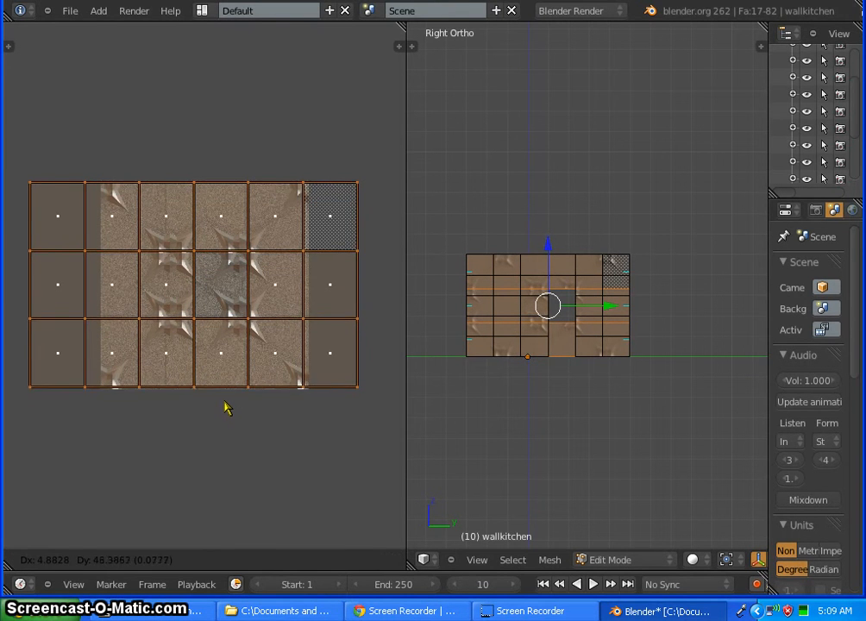
{"action": "left_click", "coordinate": [224, 403]}
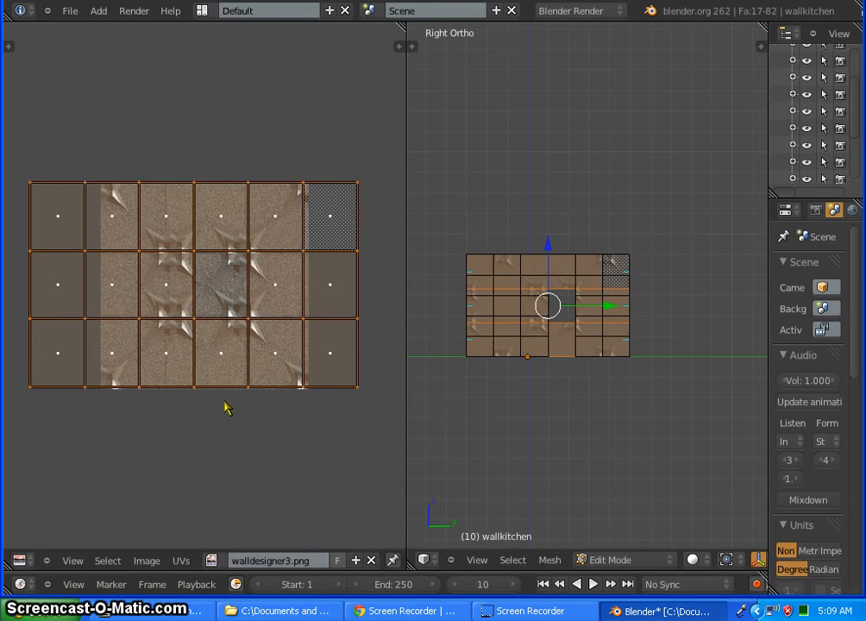
{"action": "key", "text": "s"}
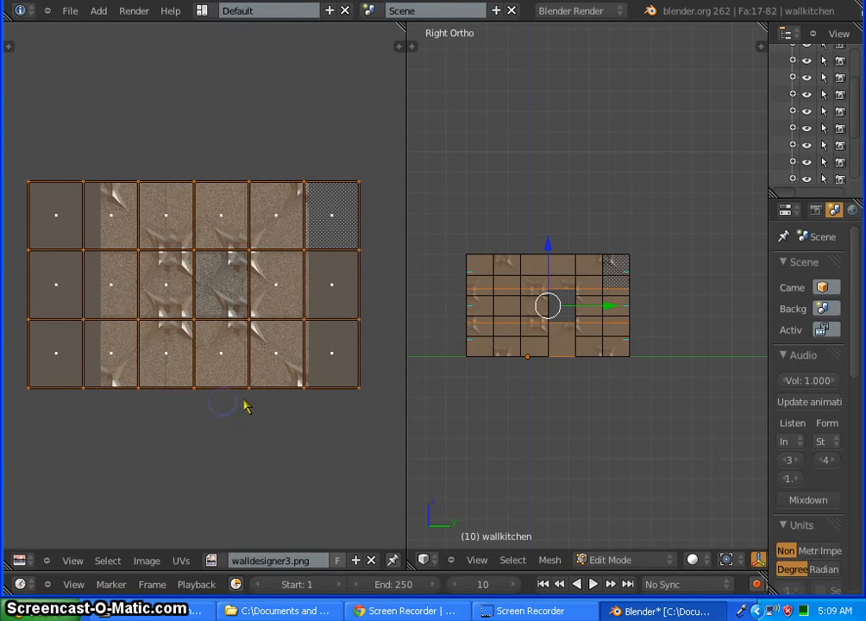
{"action": "left_click", "coordinate": [351, 390]}
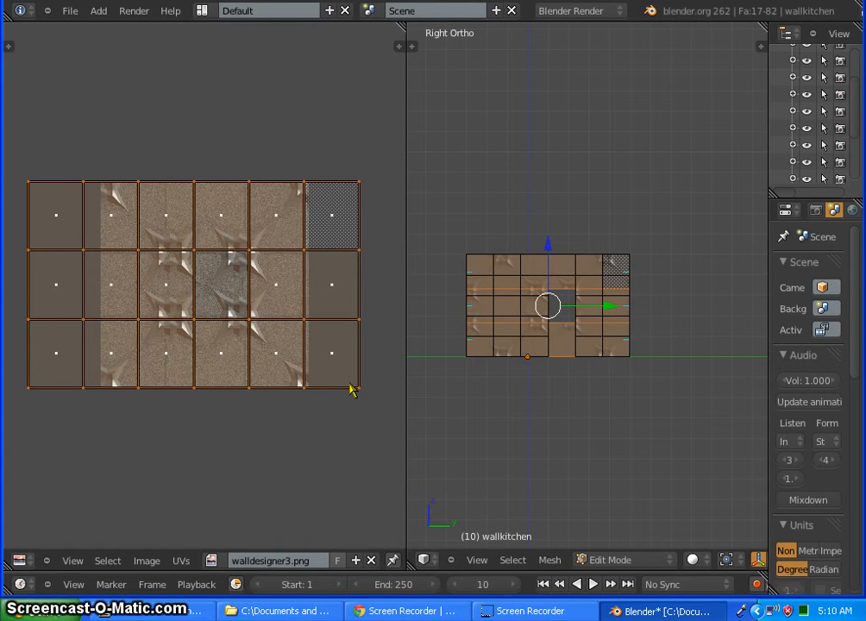
- Deselect everything and select all faces of the adjacent seven-column kitchen window wall
{"action": "left_click", "coordinate": [569, 412]}
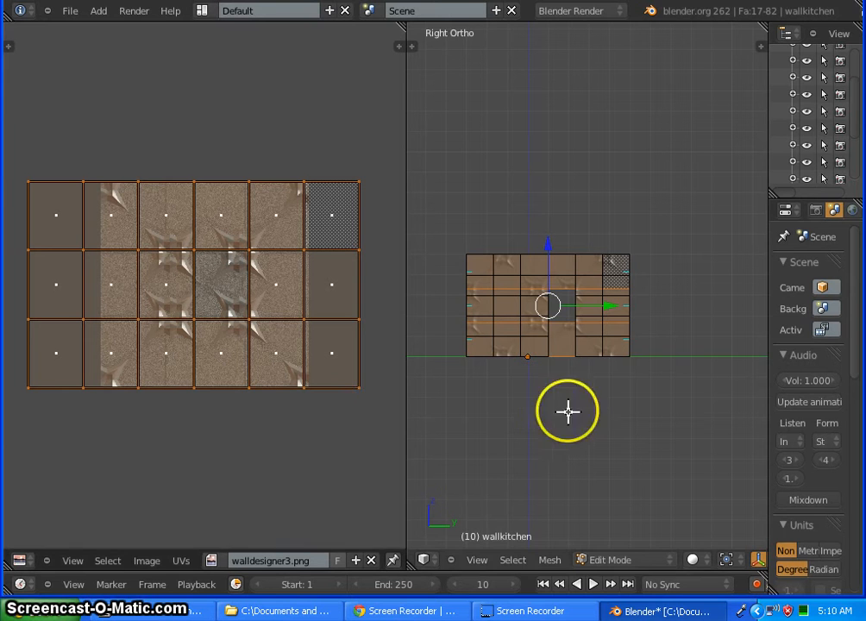
{"action": "middle_click_drag", "start_coordinate": [526, 419], "coordinate": [679, 479]}
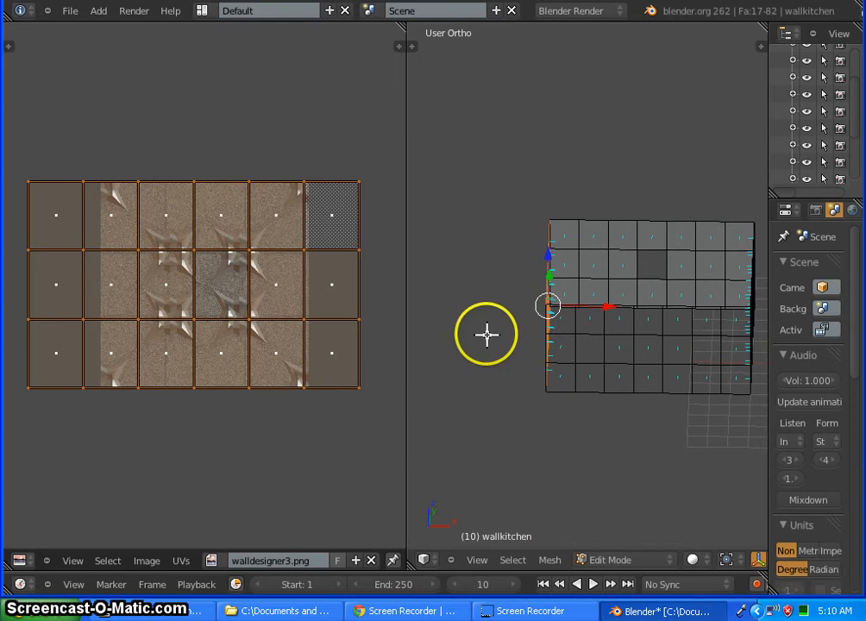
{"action": "middle_click_drag", "start_coordinate": [486, 335], "coordinate": [418, 316], "text": "shift"}
{"action": "middle_click_drag", "start_coordinate": [470, 389], "coordinate": [554, 409]}
{"action": "left_click", "coordinate": [651, 283]}
{"action": "key", "text": "a"}
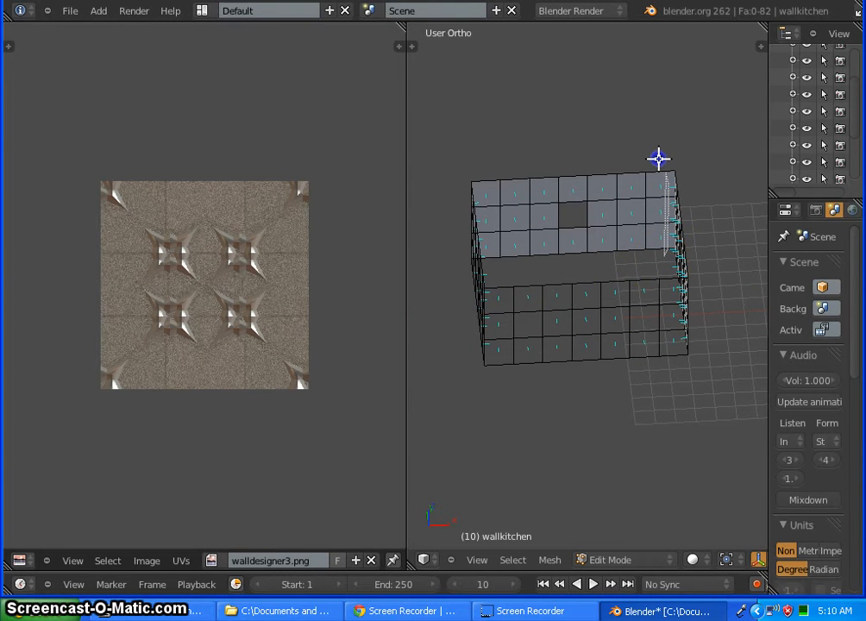
{"action": "mouse_move", "coordinate": [658, 157]}
{"action": "left_mouse_down", "text": "ctrl"}
{"action": "mouse_move", "coordinate": [537, 168]}
{"action": "mouse_move", "coordinate": [482, 192]}
{"action": "mouse_move", "coordinate": [484, 218]}
{"action": "left_mouse_up", "text": "ctrl"}
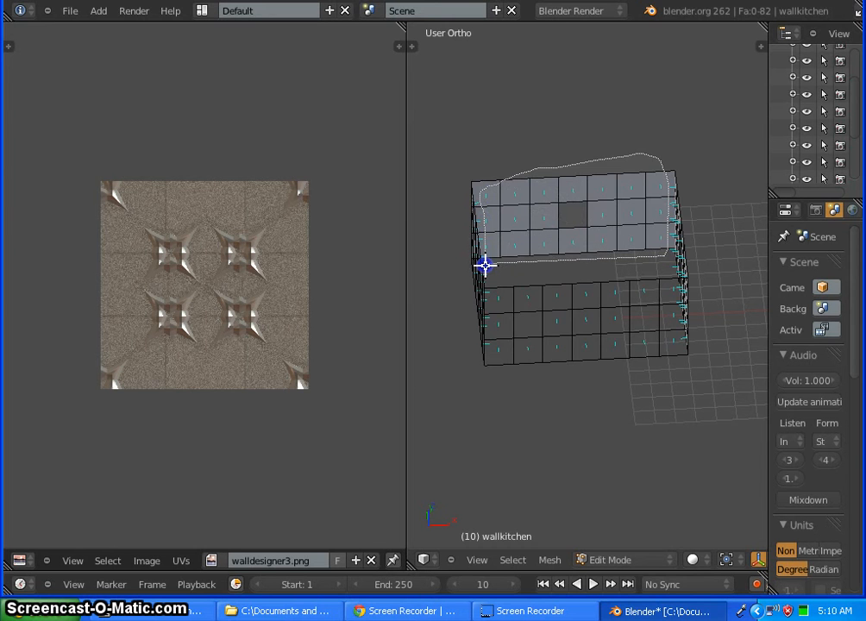
{"action": "left_click_drag", "start_coordinate": [484, 265], "coordinate": [576, 288], "text": "ctrl"}
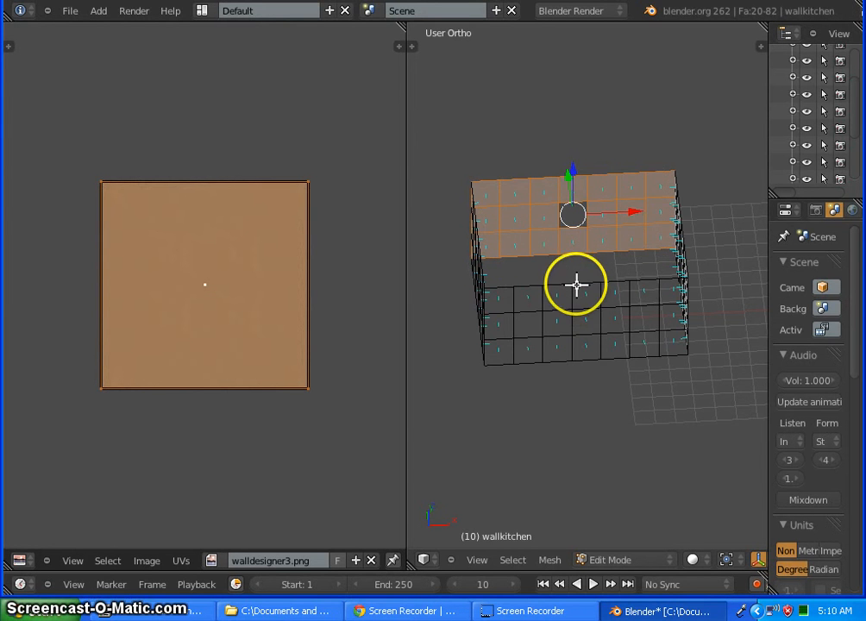
- Project the selected seven-column kitchen wall's UVs from the front orthographic view, with the selection framed
{"action": "key", "text": "KP_1"}
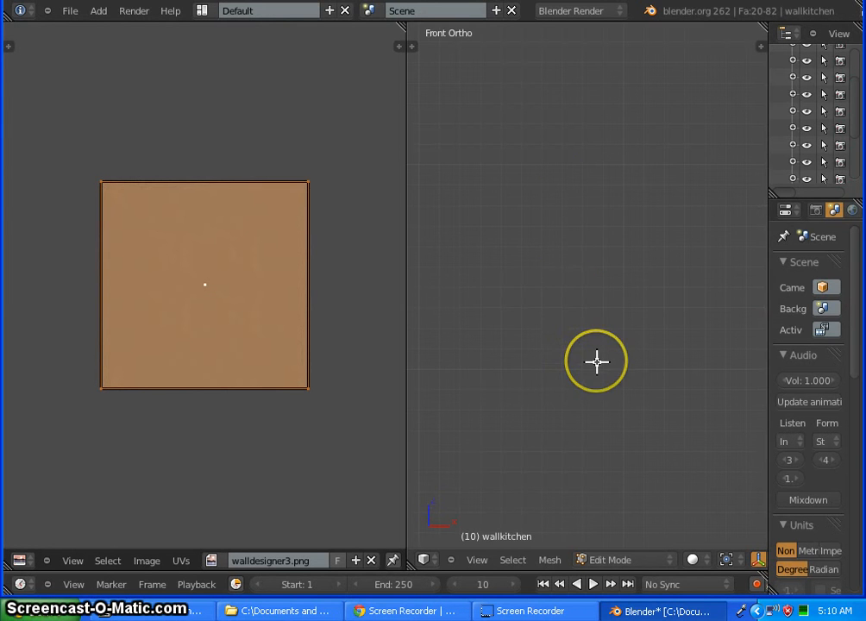
{"action": "key", "text": "KP_Decimal"}
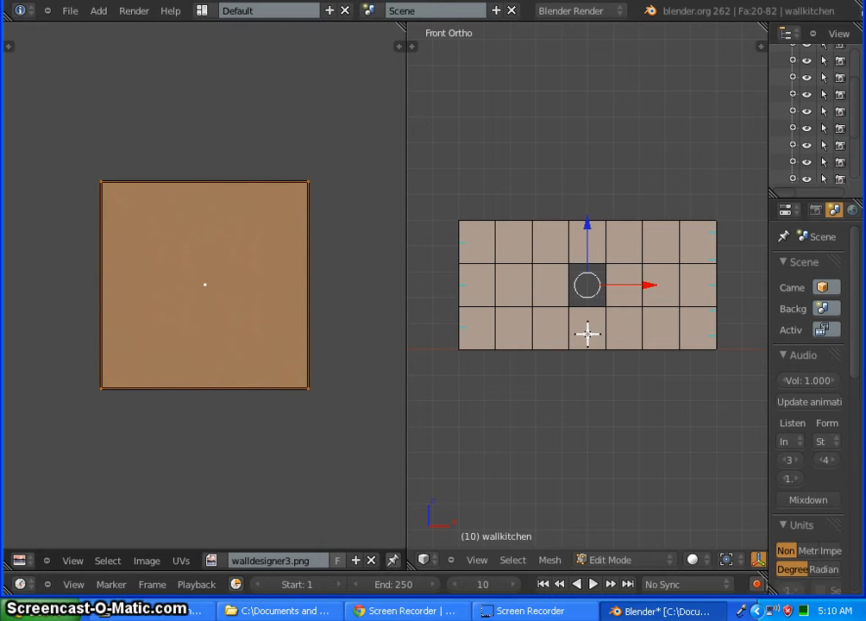
{"action": "key", "text": "u"}
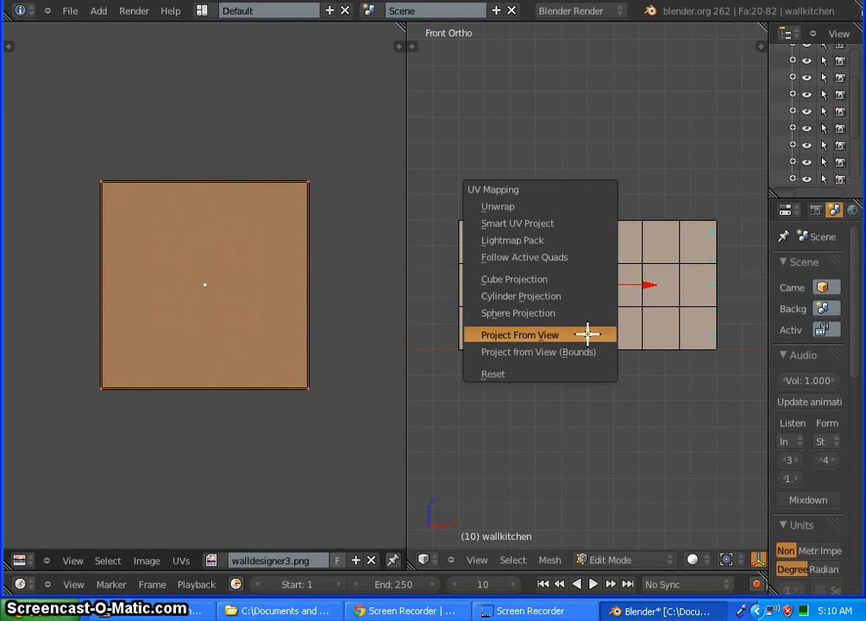
{"action": "left_click", "coordinate": [587, 334]}
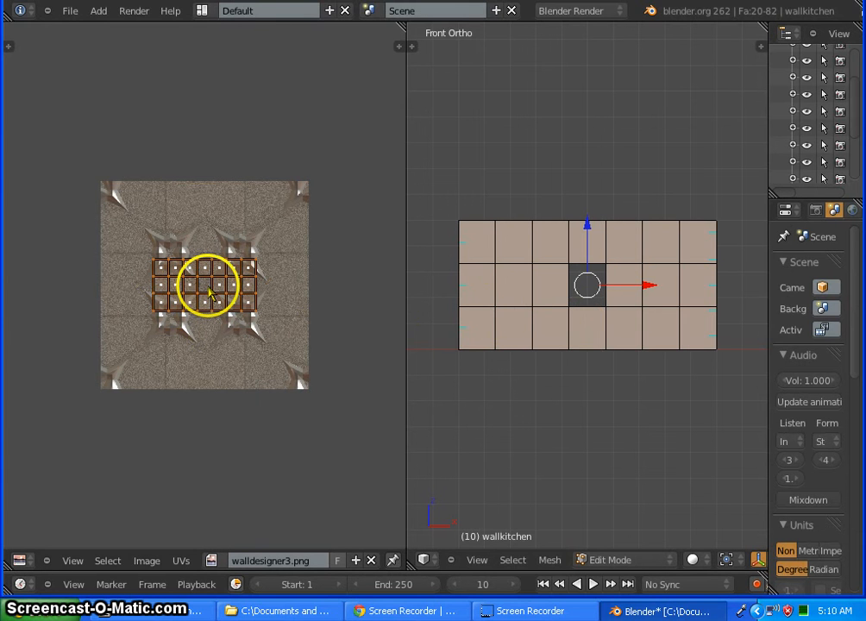
- Scale the wall's UVs by about -4.14 to fit the image's height and give walldesigner3.png a fake user
{"action": "key", "text": "s"}
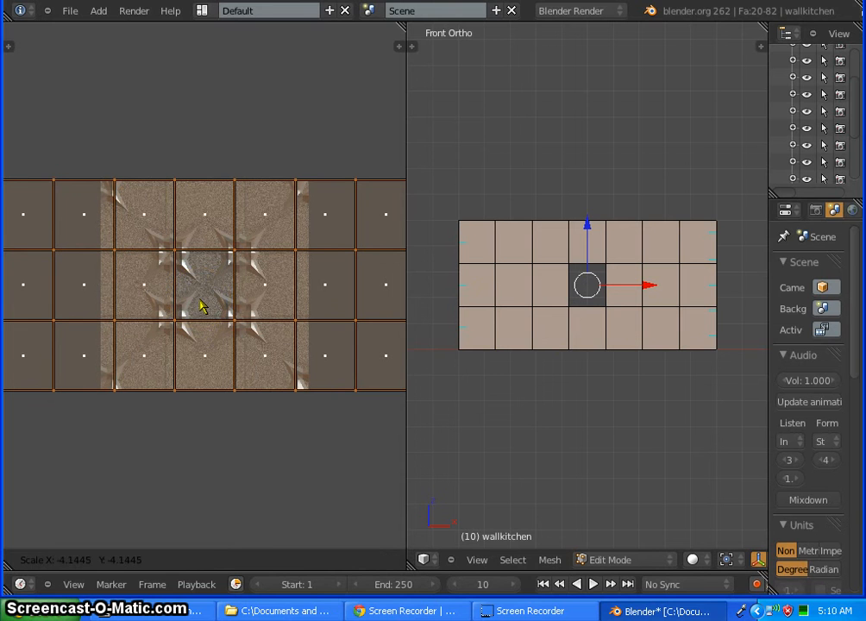
{"action": "left_click", "coordinate": [200, 305]}
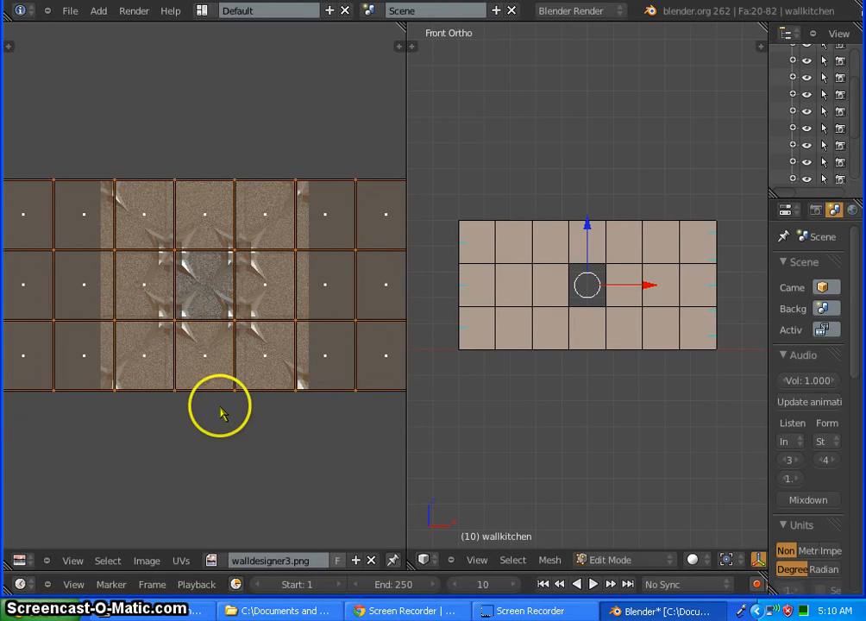
{"action": "left_click", "coordinate": [337, 560]}
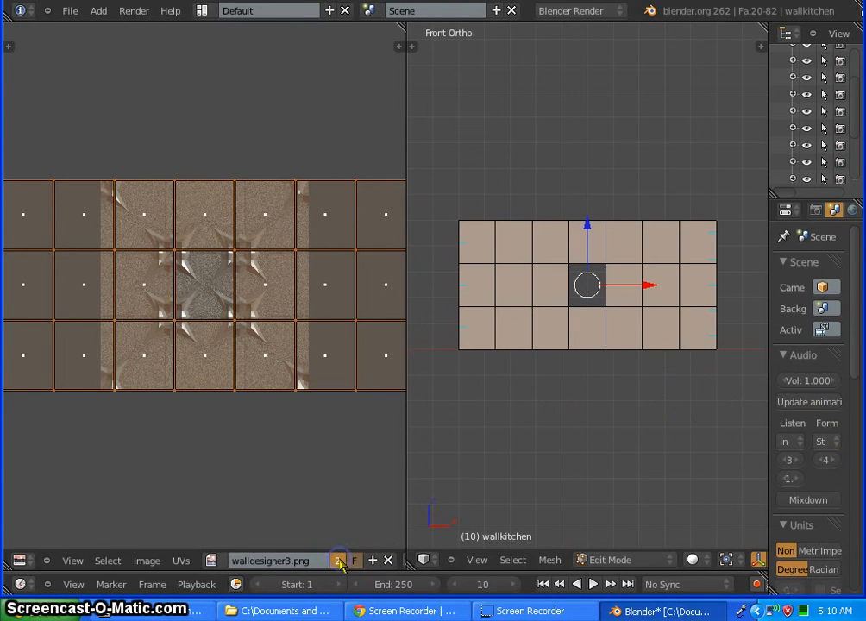
- Move the wall's UVs about 46 to the left along X only, so the pattern lines up at the wall corner
{"action": "left_click", "coordinate": [625, 377]}
{"action": "middle_click_drag", "start_coordinate": [616, 378], "coordinate": [518, 415]}
{"action": "scroll", "coordinate": [572, 294], "scroll_direction": "up", "scroll_amount": 4}
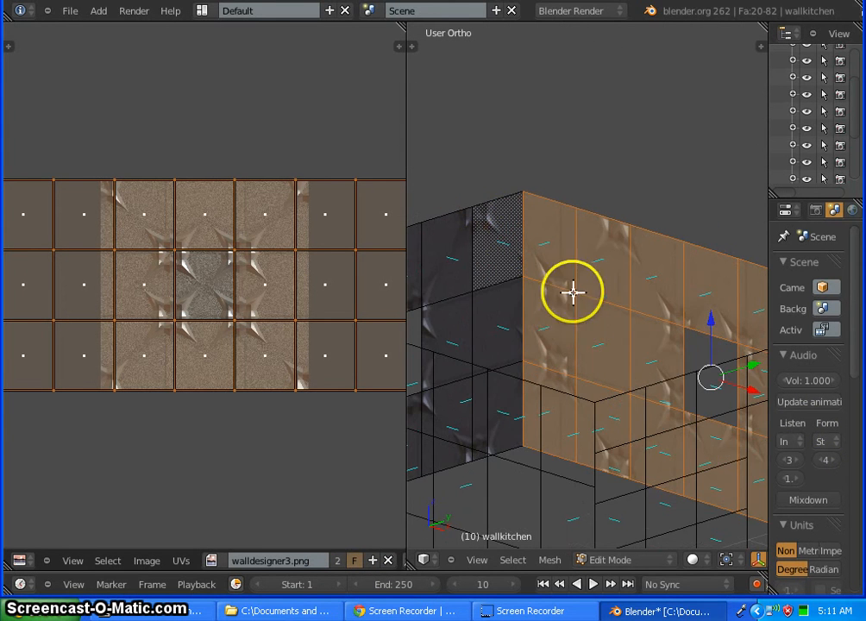
{"action": "scroll", "coordinate": [560, 304], "scroll_direction": "down", "scroll_amount": 2}
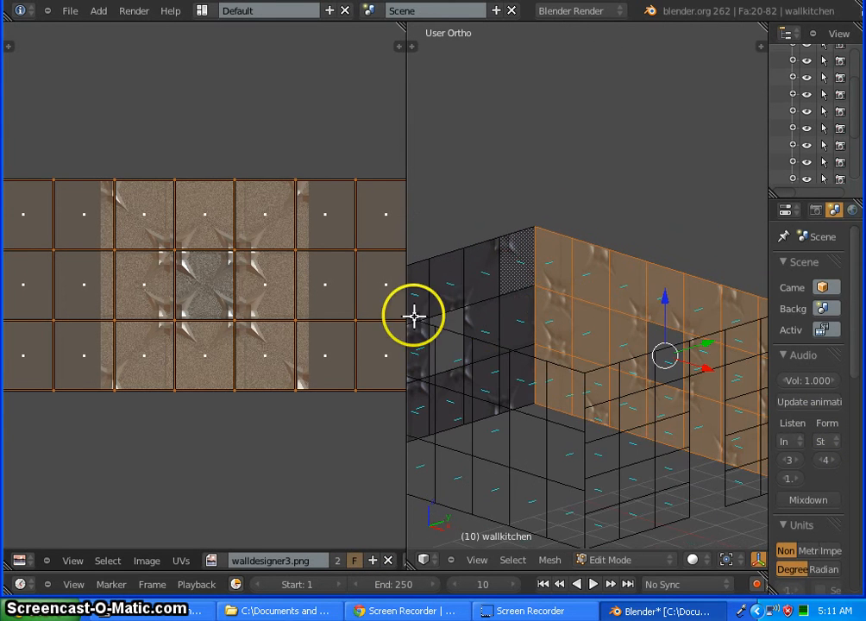
{"action": "key", "text": "g"}
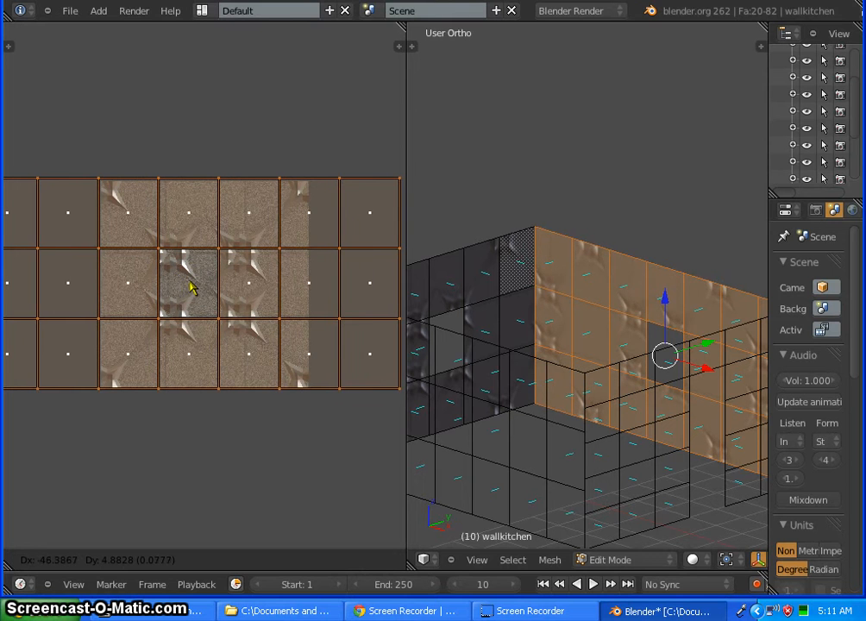
{"action": "key", "text": "x"}
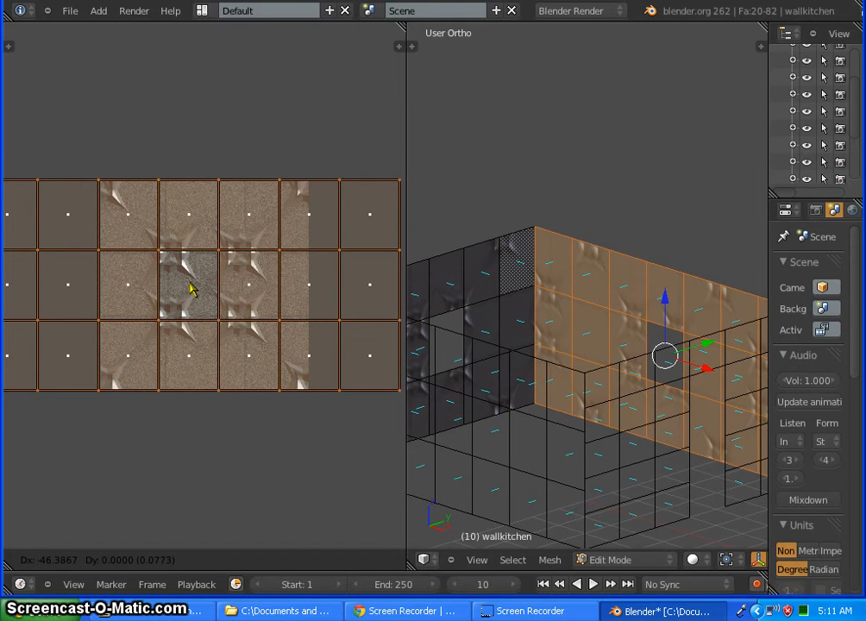
{"action": "left_click", "coordinate": [188, 284]}
- Deselect everything and select all faces of the kitchen wall with the door opening
{"action": "middle_click_drag", "start_coordinate": [523, 433], "coordinate": [729, 429]}
{"action": "key", "text": "a"}
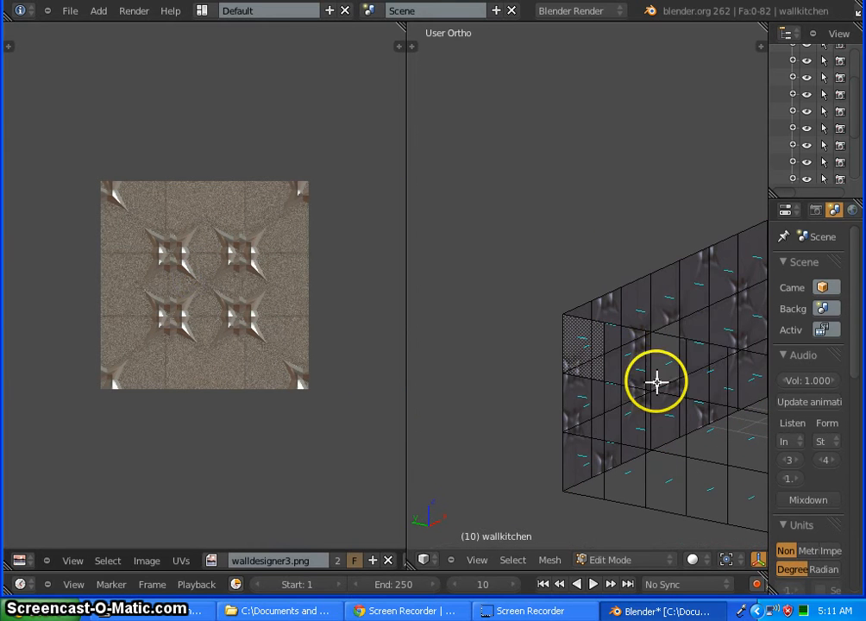
{"action": "middle_click_drag", "start_coordinate": [696, 338], "coordinate": [650, 420], "text": "shift"}
{"action": "middle_click_drag", "start_coordinate": [658, 370], "coordinate": [636, 366], "text": "shift"}
{"action": "right_click", "coordinate": [706, 315]}
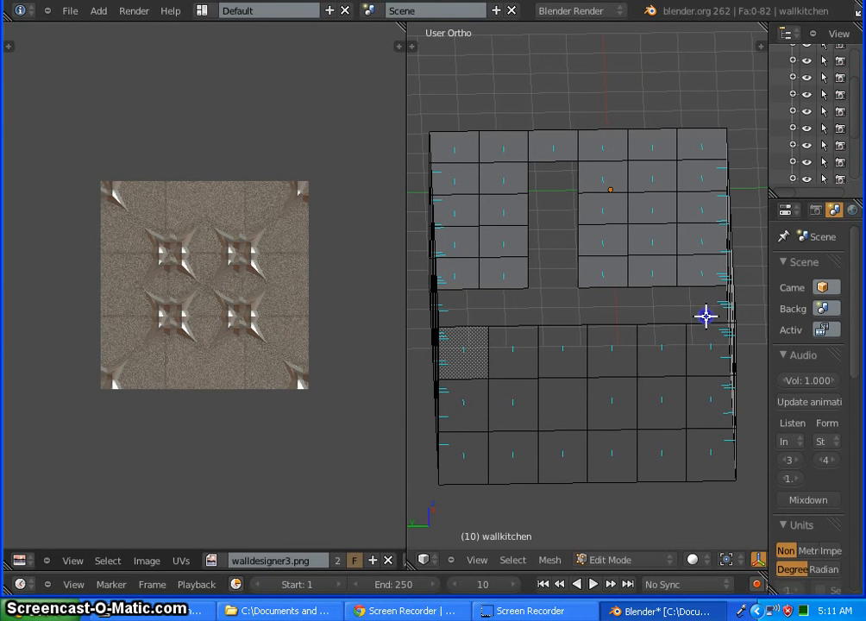
{"action": "mouse_move", "coordinate": [711, 179]}
{"action": "left_mouse_down", "text": "ctrl"}
{"action": "mouse_move", "coordinate": [682, 118]}
{"action": "mouse_move", "coordinate": [522, 120]}
{"action": "mouse_move", "coordinate": [460, 131]}
{"action": "mouse_move", "coordinate": [445, 165]}
{"action": "mouse_move", "coordinate": [457, 301]}
{"action": "mouse_move", "coordinate": [572, 300]}
{"action": "left_mouse_up", "text": "ctrl"}
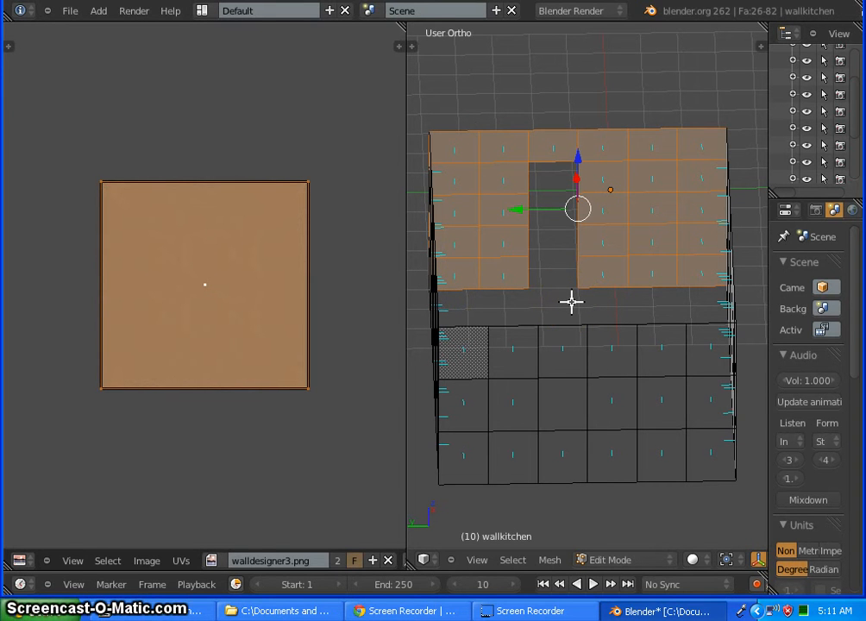
- Project the selected door wall's UVs from the left orthographic view, with the wall framed
{"action": "key", "text": "ctrl+KP_3"}
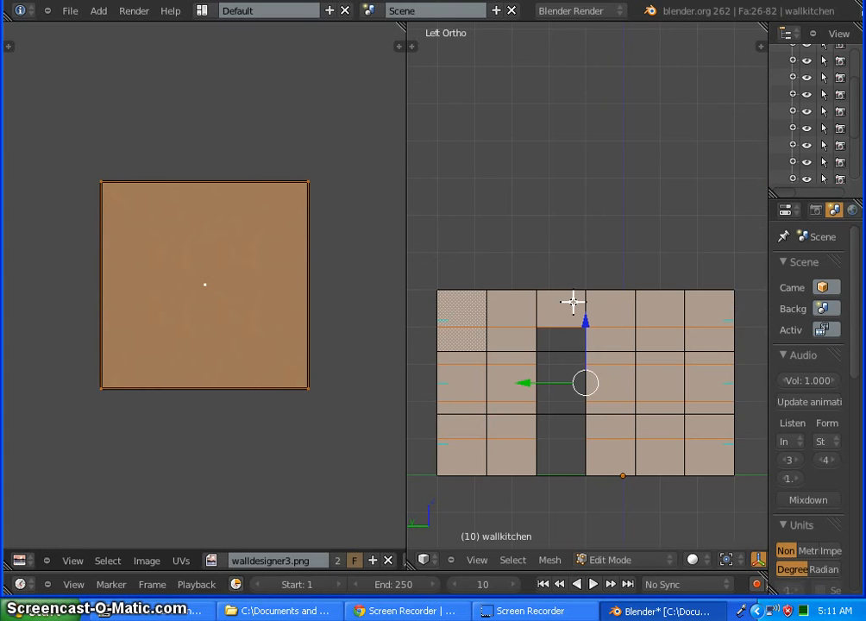
{"action": "key", "text": "Home"}
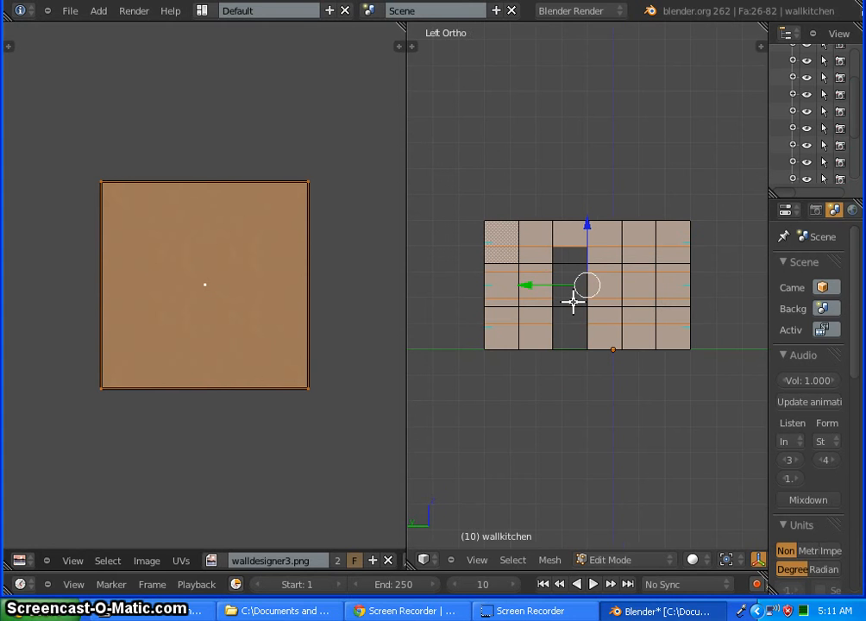
{"action": "key", "text": "u"}
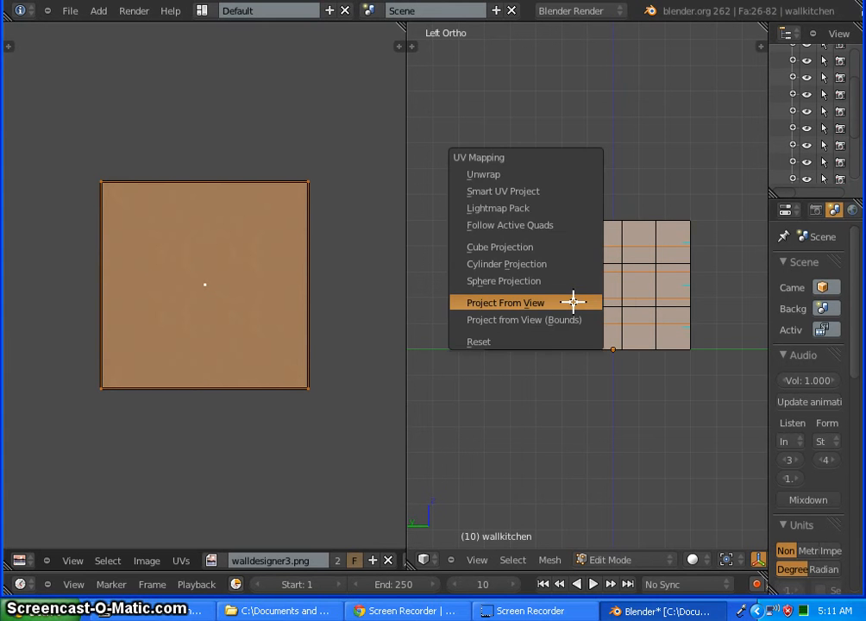
{"action": "left_click", "coordinate": [574, 301]}
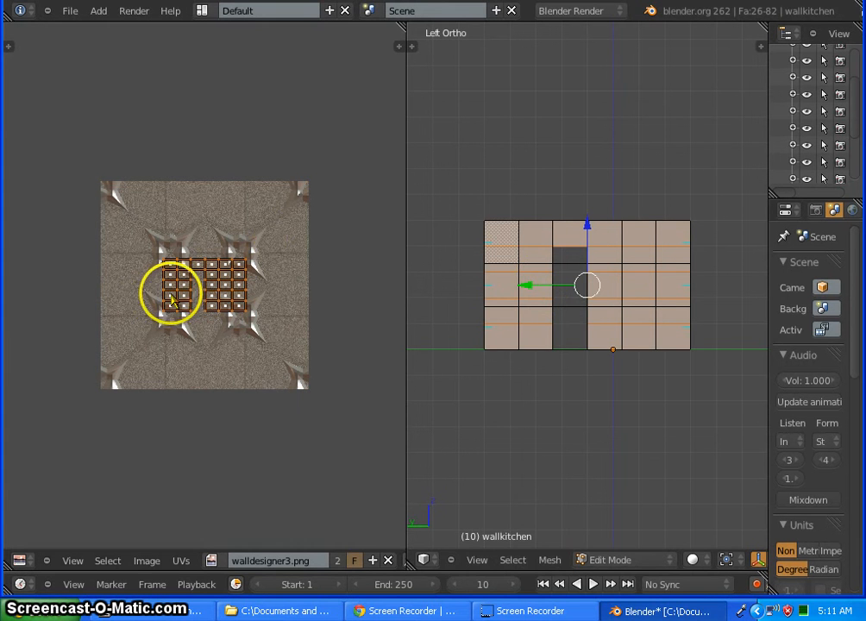
- Scale the door wall's UVs by about 4.14 to fit the image's height
{"action": "key", "text": "s"}
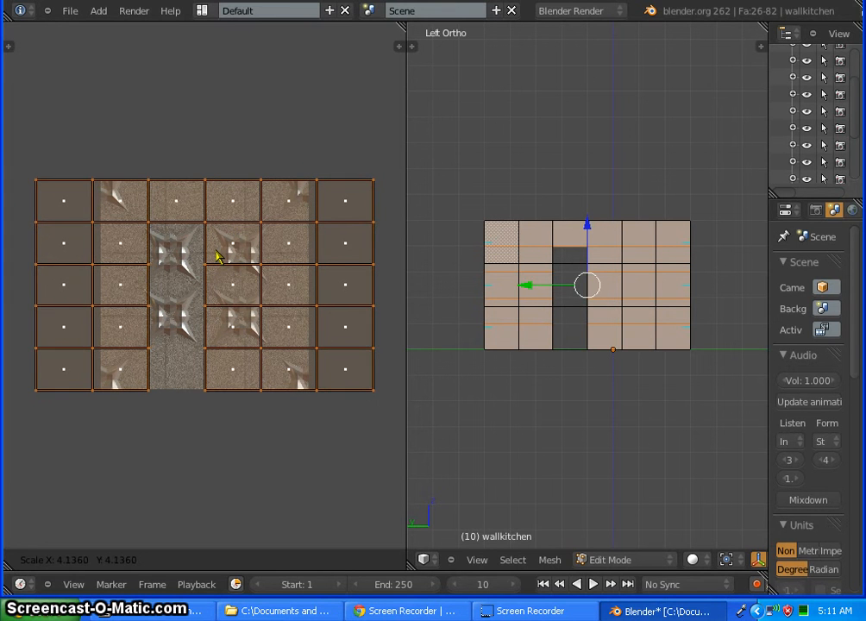
{"action": "left_click", "coordinate": [221, 252]}
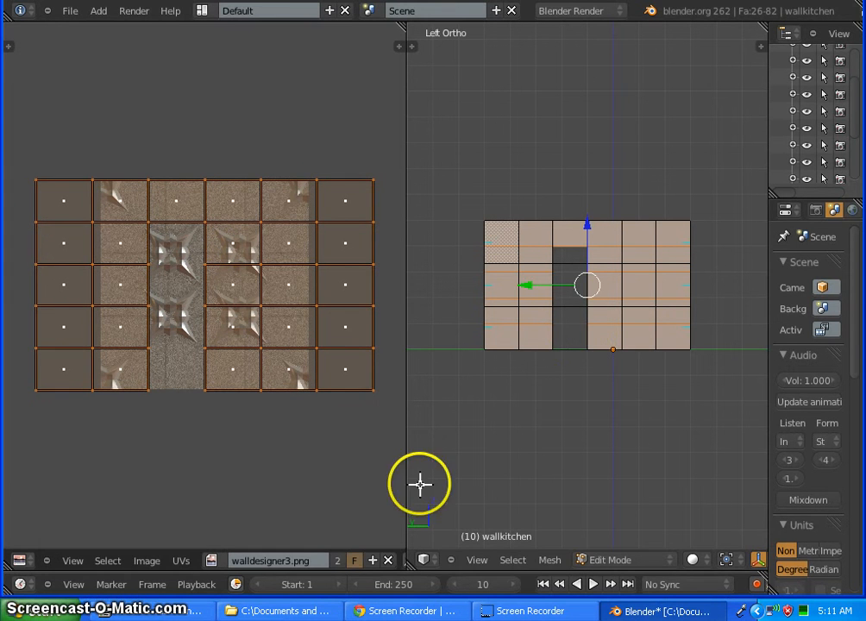
{"action": "left_click", "coordinate": [601, 360]}
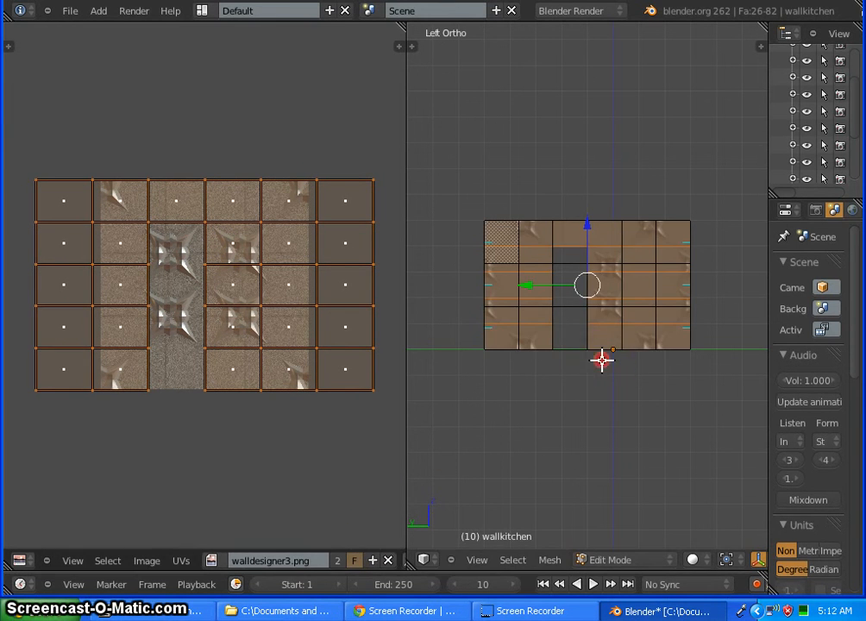
- Move the door wall's UVs about 37 to the left, keeping them vertically aligned with the image
{"action": "middle_click_drag", "start_coordinate": [601, 360], "coordinate": [536, 335]}
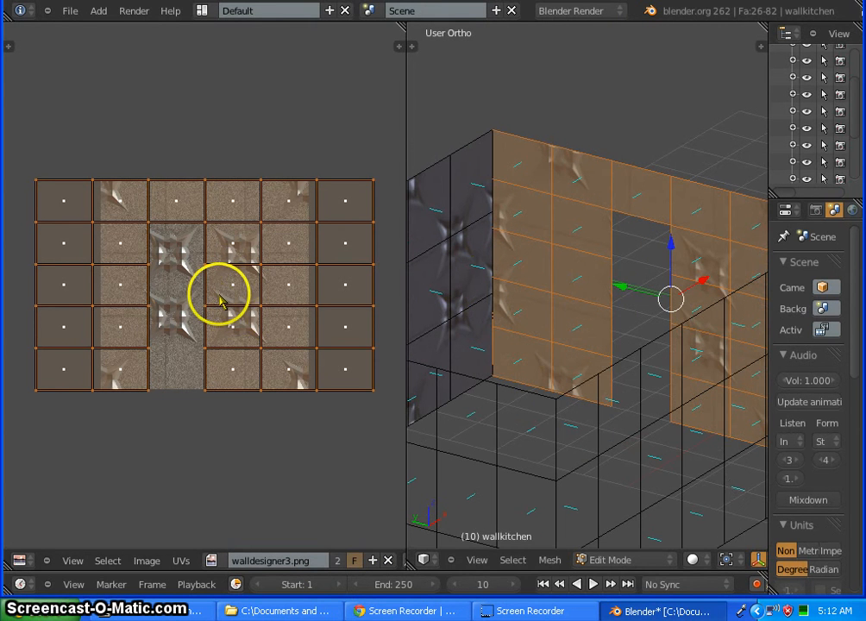
{"action": "key", "text": "g"}
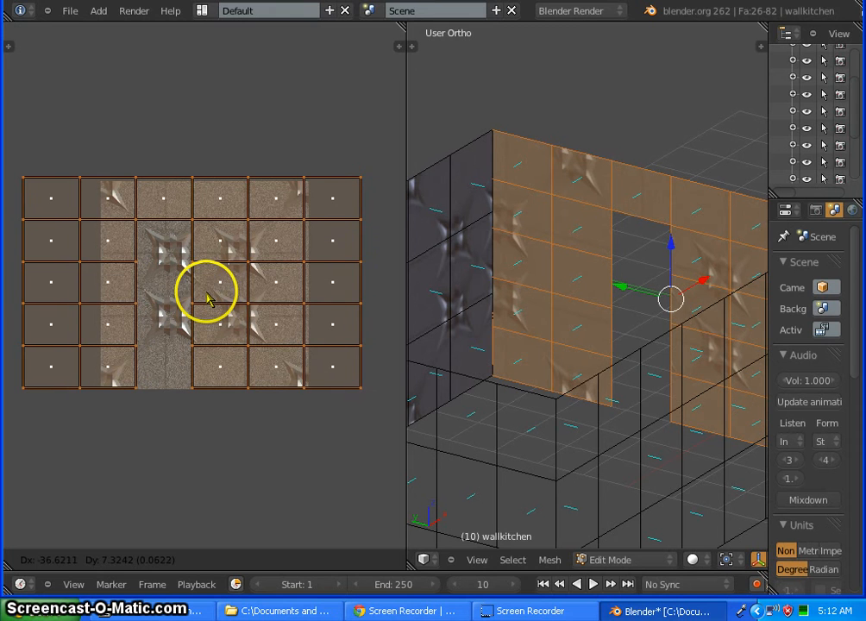
{"action": "left_click", "coordinate": [207, 297]}
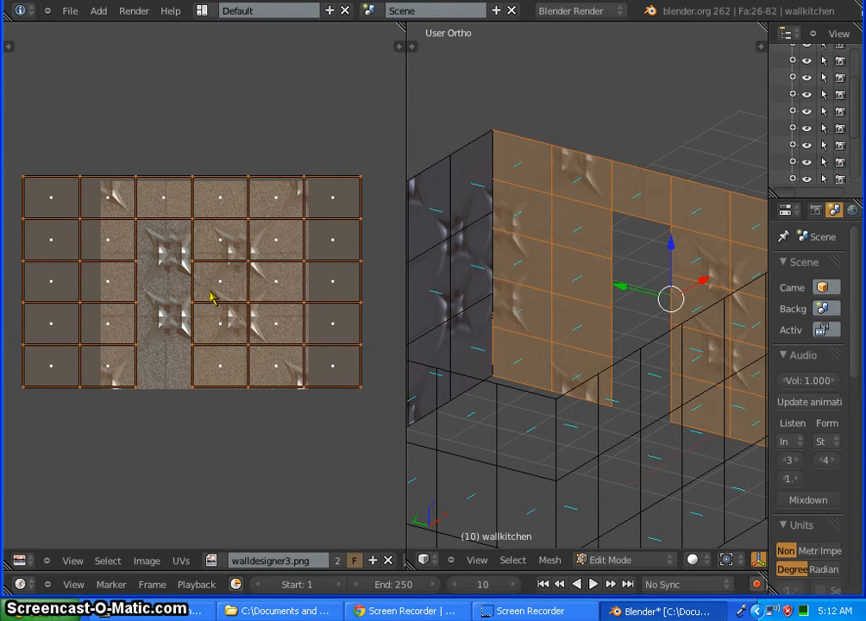
{"action": "key", "text": "g"}
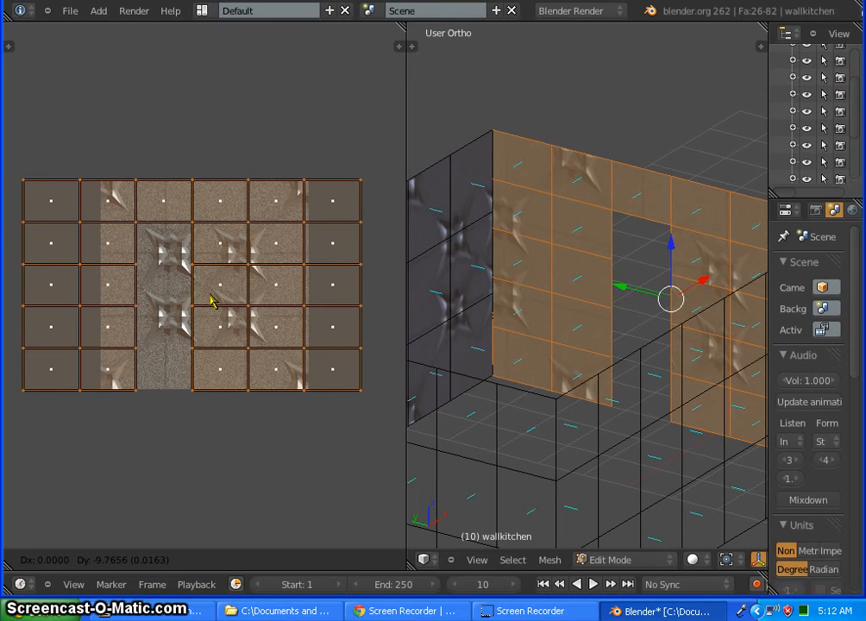
{"action": "left_click", "coordinate": [211, 299]}
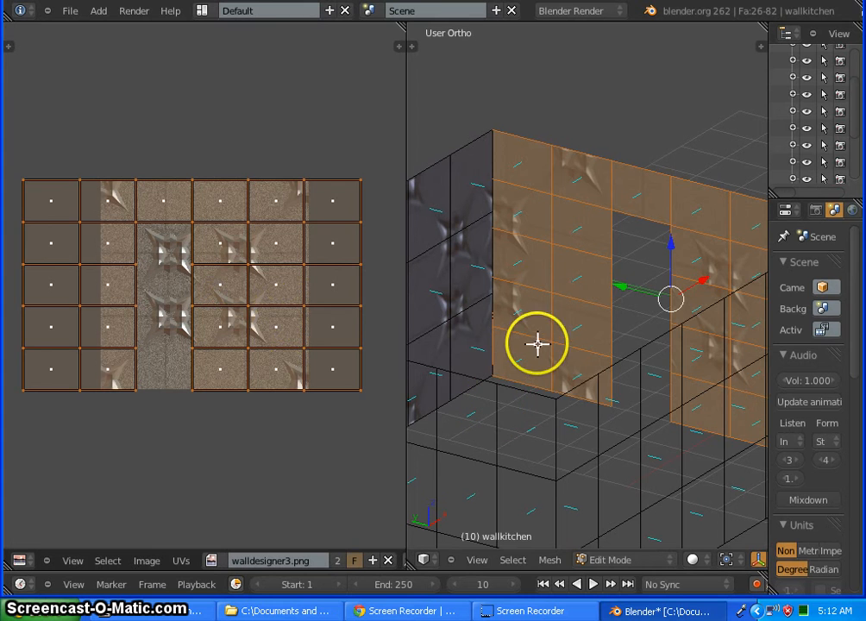
- Deselect everything and select all faces of the kitchen wall with two window openings
{"action": "key", "text": "a"}
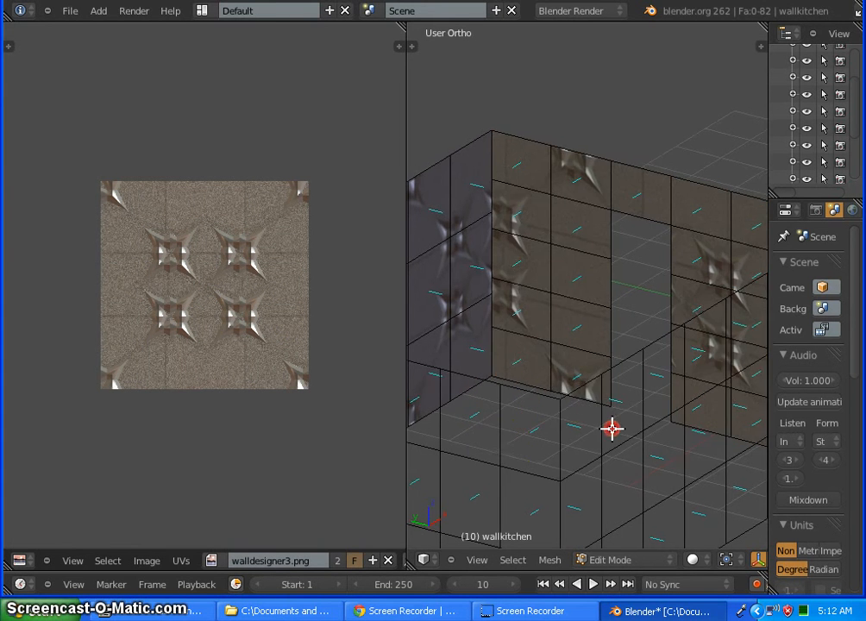
{"action": "middle_click_drag", "start_coordinate": [611, 428], "coordinate": [731, 427]}
{"action": "middle_click_drag", "start_coordinate": [713, 385], "coordinate": [553, 417]}
{"action": "scroll", "coordinate": [568, 275], "scroll_direction": "down", "scroll_amount": 5}
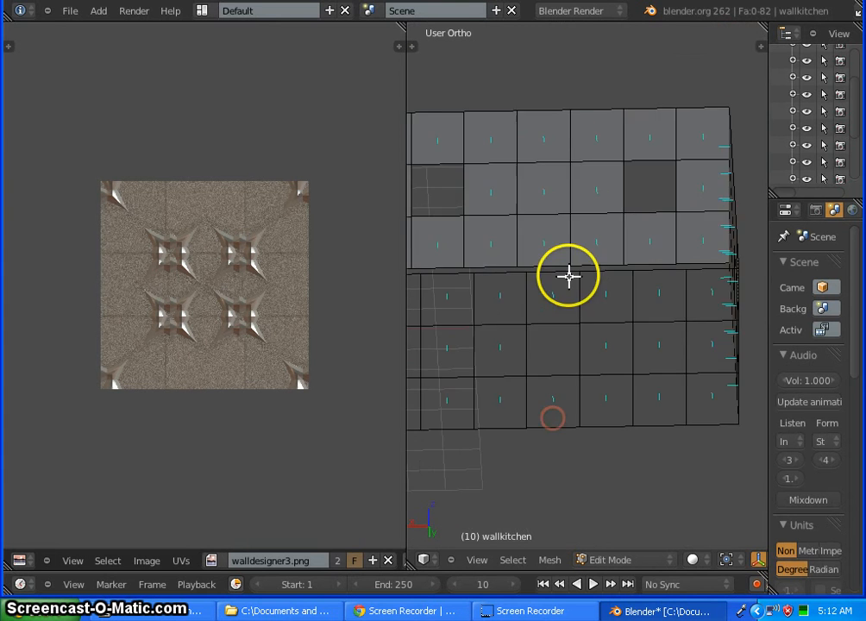
{"action": "scroll", "coordinate": [545, 283], "scroll_direction": "up", "scroll_amount": 2}
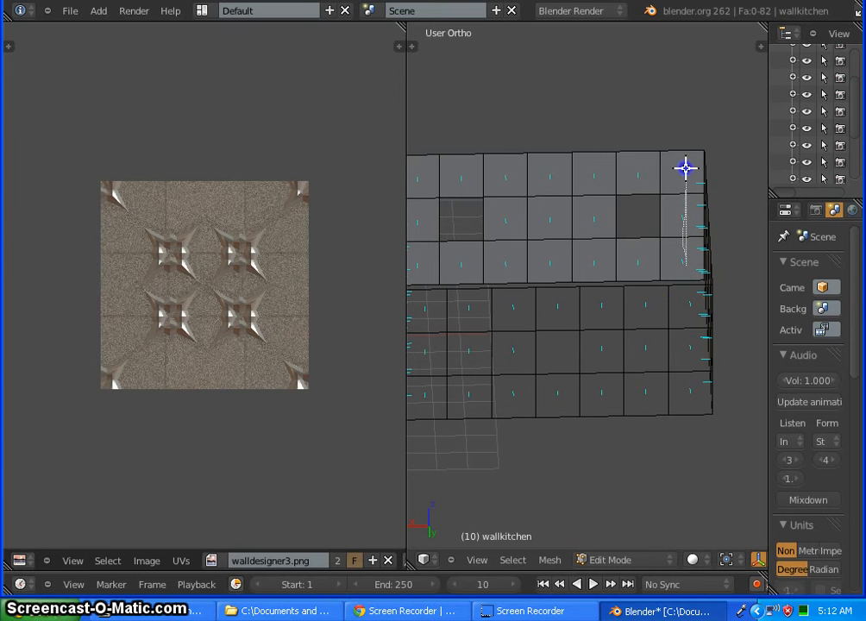
{"action": "mouse_move", "coordinate": [685, 168]}
{"action": "left_mouse_down", "text": "ctrl"}
{"action": "mouse_move", "coordinate": [440, 156]}
{"action": "mouse_move", "coordinate": [411, 168]}
{"action": "mouse_move", "coordinate": [419, 247]}
{"action": "mouse_move", "coordinate": [411, 259]}
{"action": "mouse_move", "coordinate": [444, 282]}
{"action": "mouse_move", "coordinate": [558, 284]}
{"action": "left_mouse_up", "text": "ctrl"}
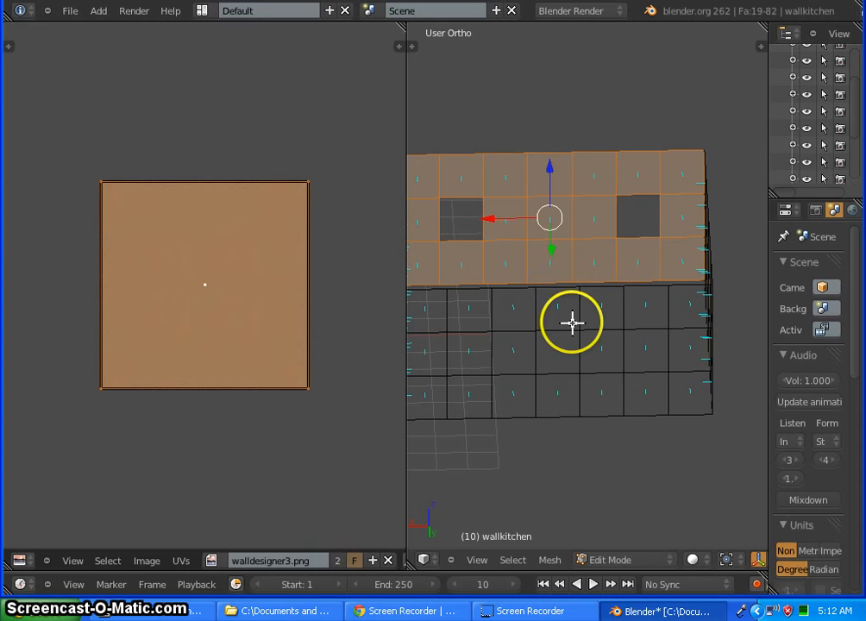
- Project the selected two-window wall's UVs from the back orthographic view, with the wall framed
{"action": "key", "text": "ctrl+KP_1"}
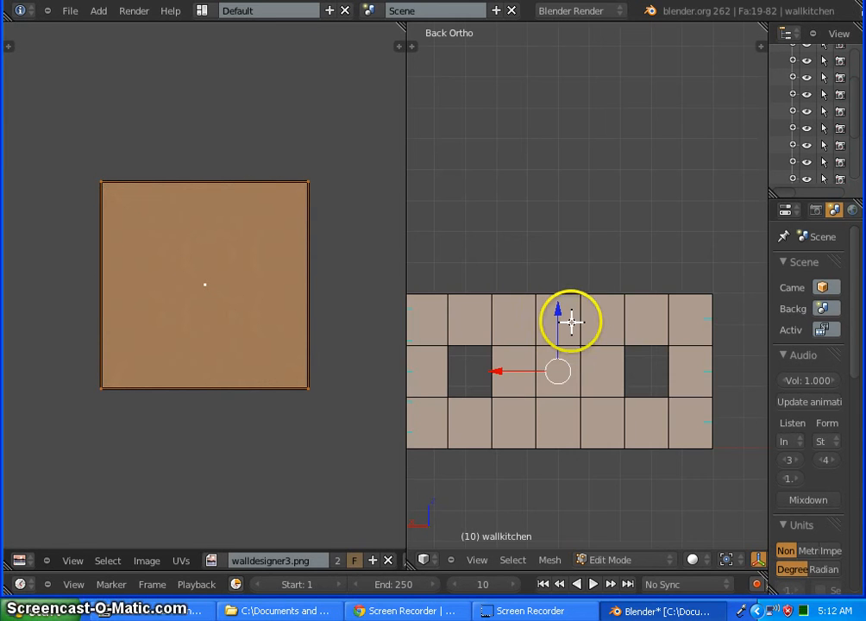
{"action": "key", "text": "KP_Decimal"}
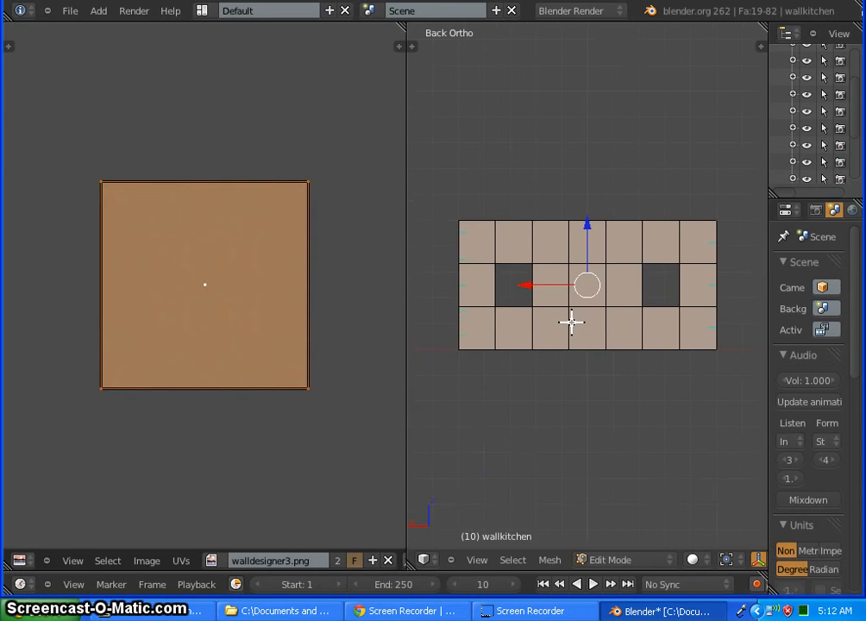
{"action": "key", "text": "u"}
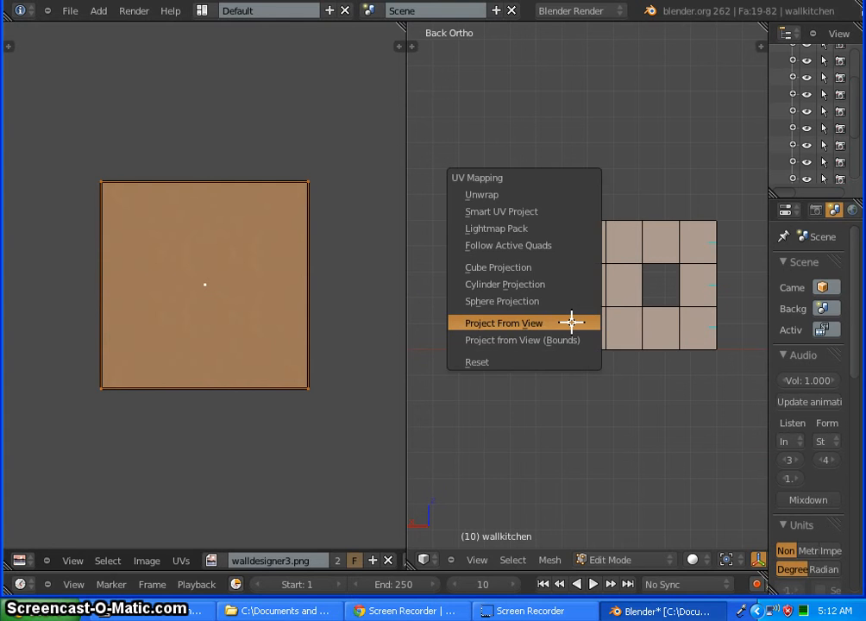
{"action": "left_click", "coordinate": [570, 322]}
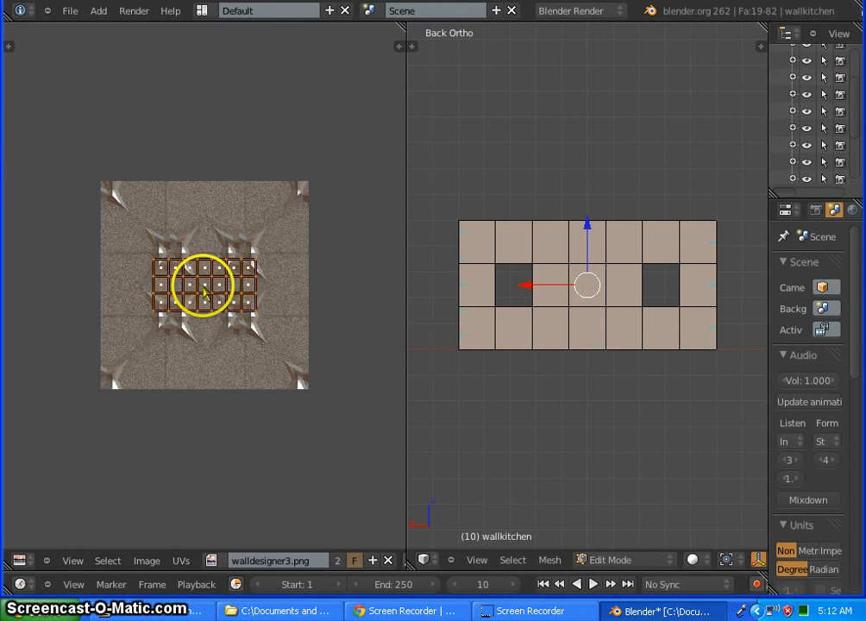
- Scale up the two-window kitchen wall's UVs until they span the full height of the walldesigner3.png image
{"action": "key", "text": "s"}
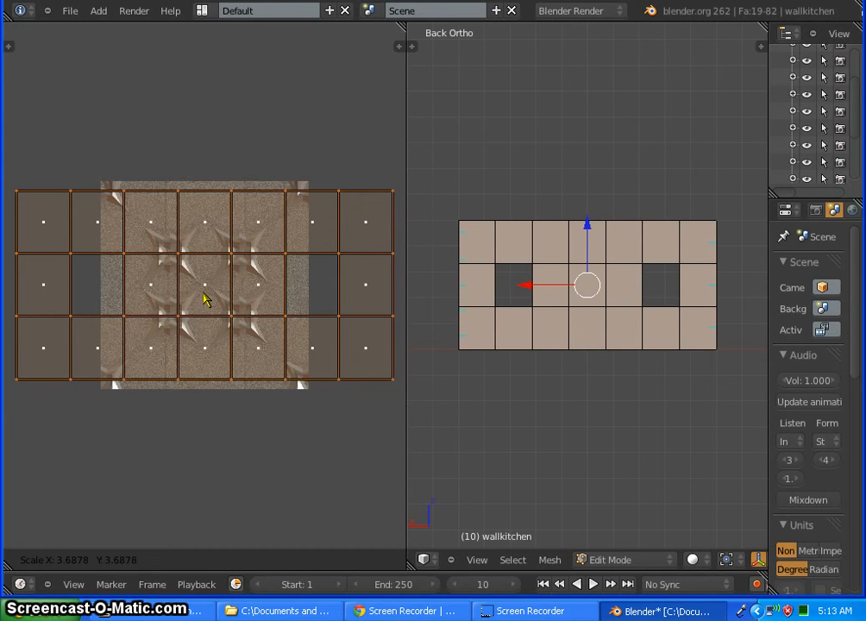
{"action": "left_click", "coordinate": [204, 295]}
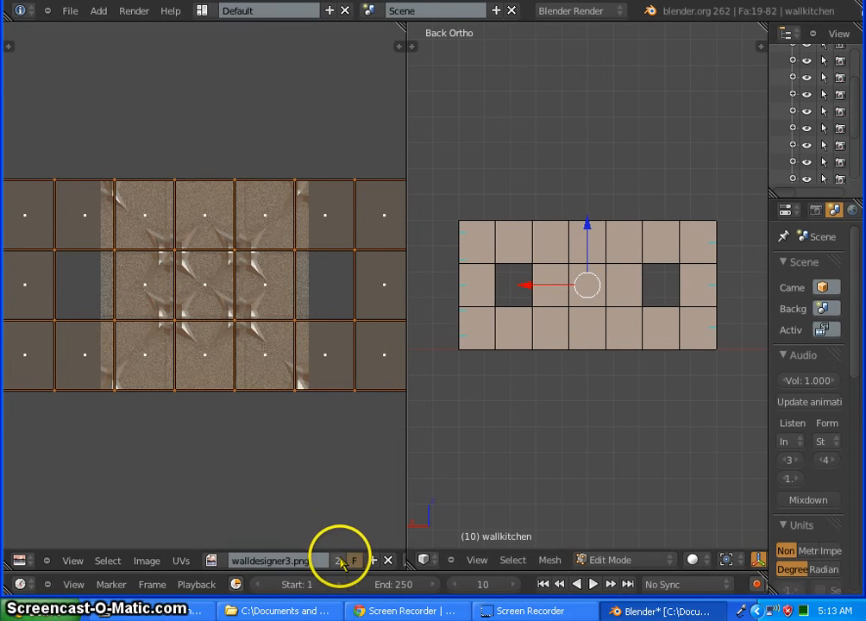
{"action": "middle_click_drag", "start_coordinate": [617, 369], "coordinate": [526, 414]}
{"action": "scroll", "coordinate": [491, 254], "scroll_direction": "up", "scroll_amount": 8}
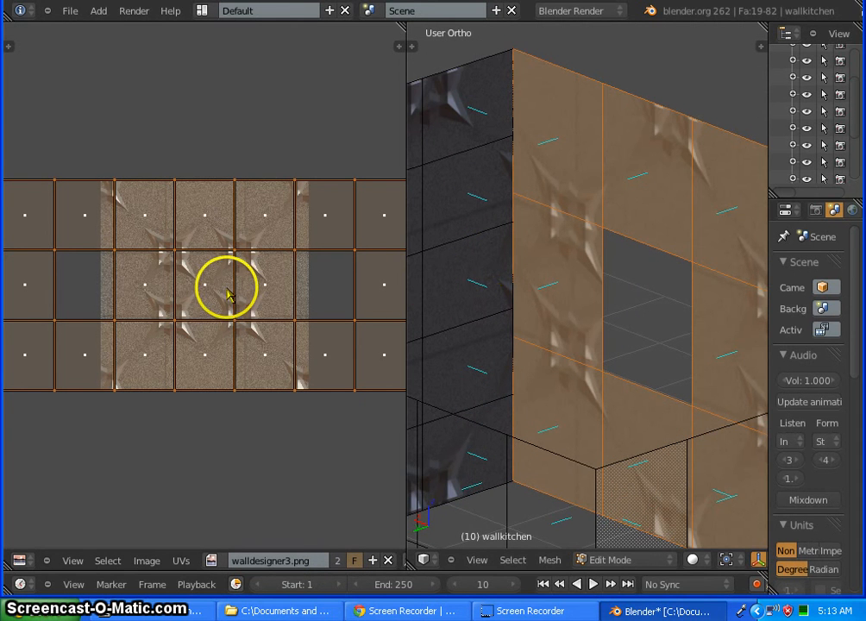
- Move the two-window wall's UVs horizontally about 71 to the right and back about 12 to the left
{"action": "key", "text": "g"}
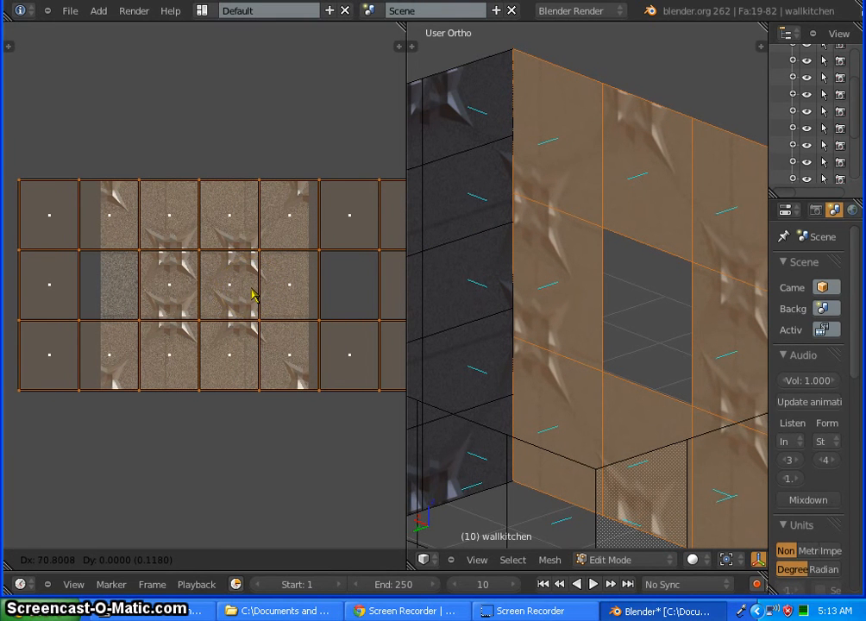
{"action": "left_click", "coordinate": [252, 293]}
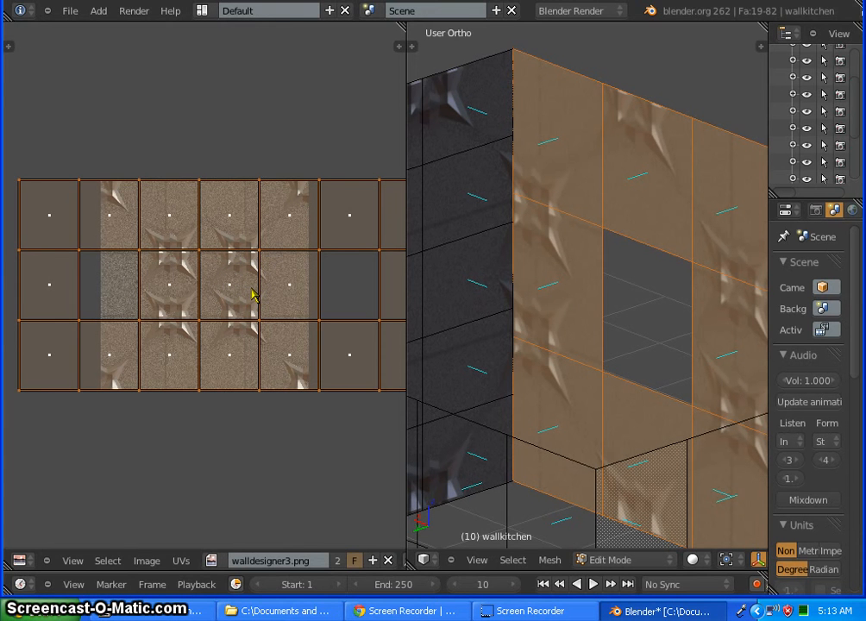
{"action": "key", "text": "g"}
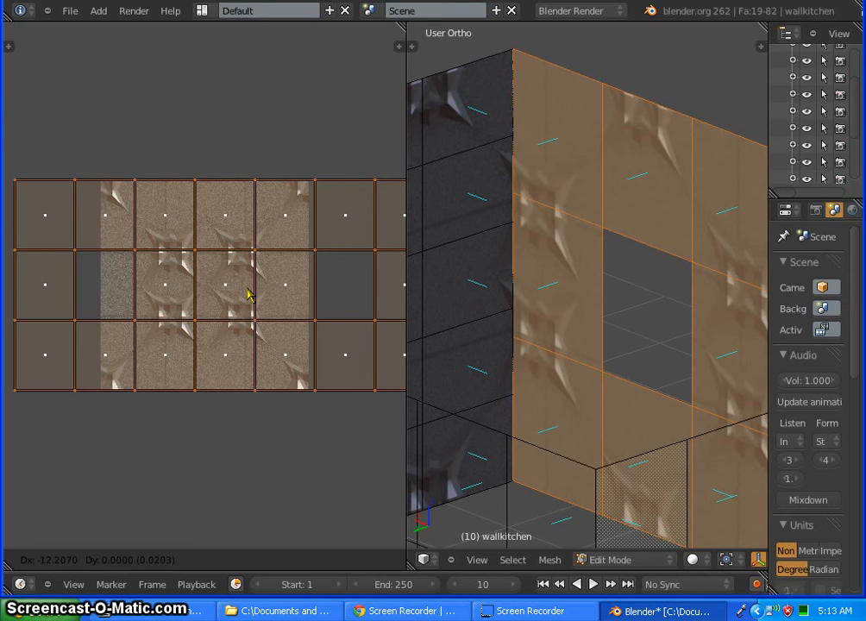
{"action": "left_click", "coordinate": [247, 290]}
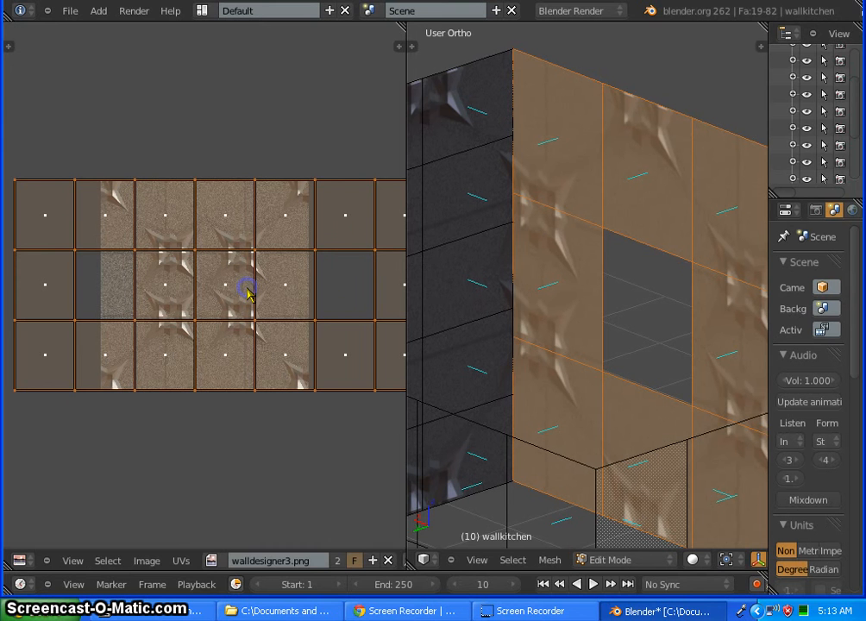
- Deselect all kitchen wall faces, return to Object Mode and deselect the wallkitchen object
{"action": "scroll", "coordinate": [535, 248], "scroll_direction": "down", "scroll_amount": 6}
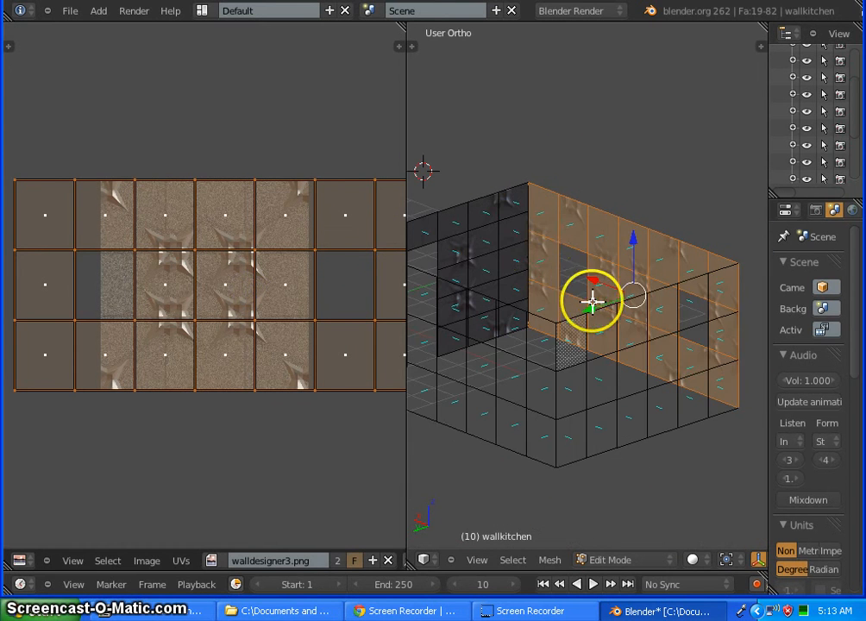
{"action": "middle_click_drag", "start_coordinate": [587, 332], "coordinate": [717, 360]}
{"action": "scroll", "coordinate": [640, 245], "scroll_direction": "up", "scroll_amount": 7}
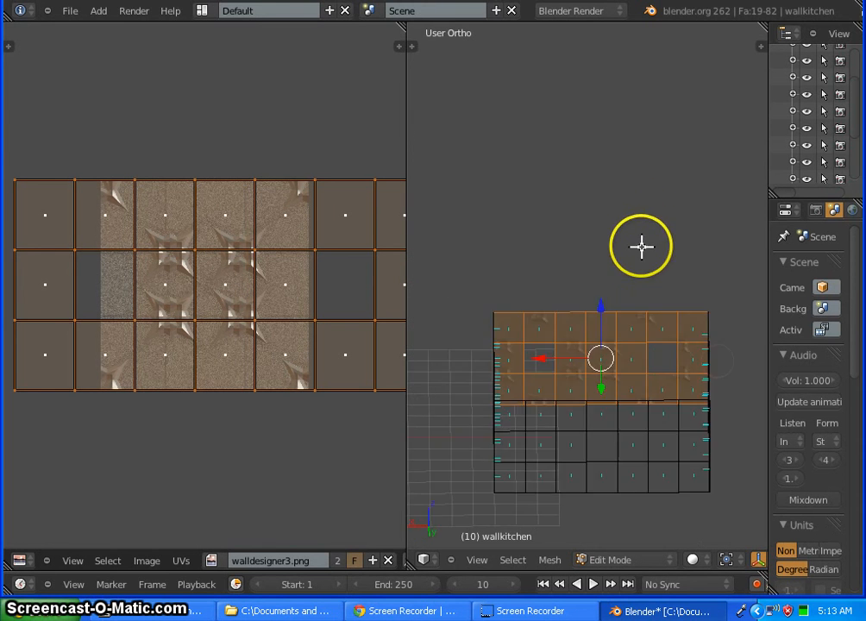
{"action": "scroll", "coordinate": [635, 289], "scroll_direction": "down", "scroll_amount": 6}
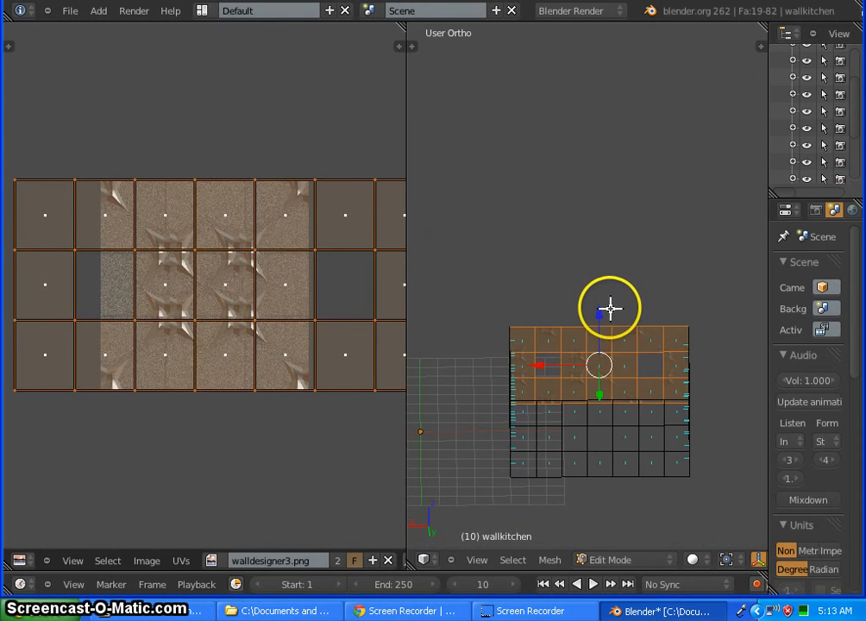
{"action": "key", "text": "a"}
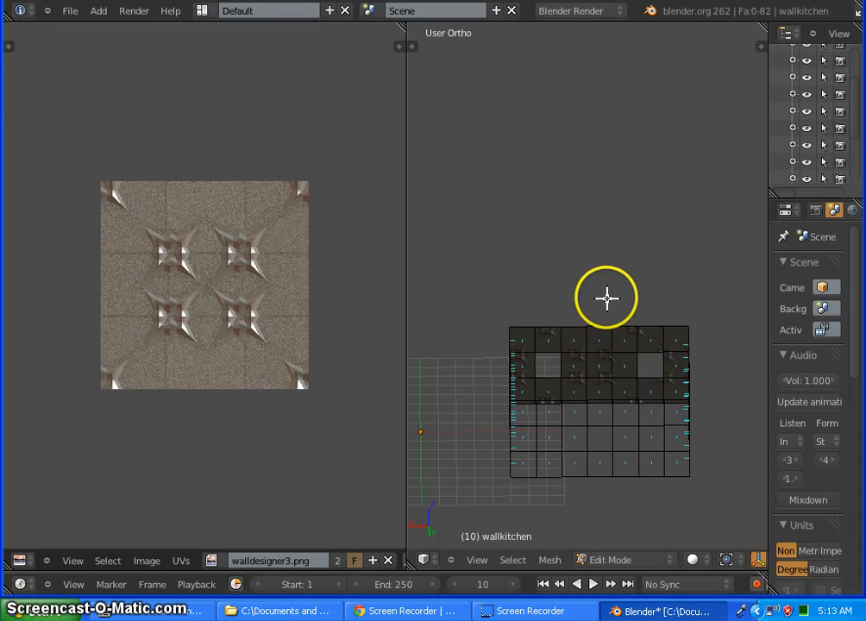
{"action": "key", "text": "Tab"}
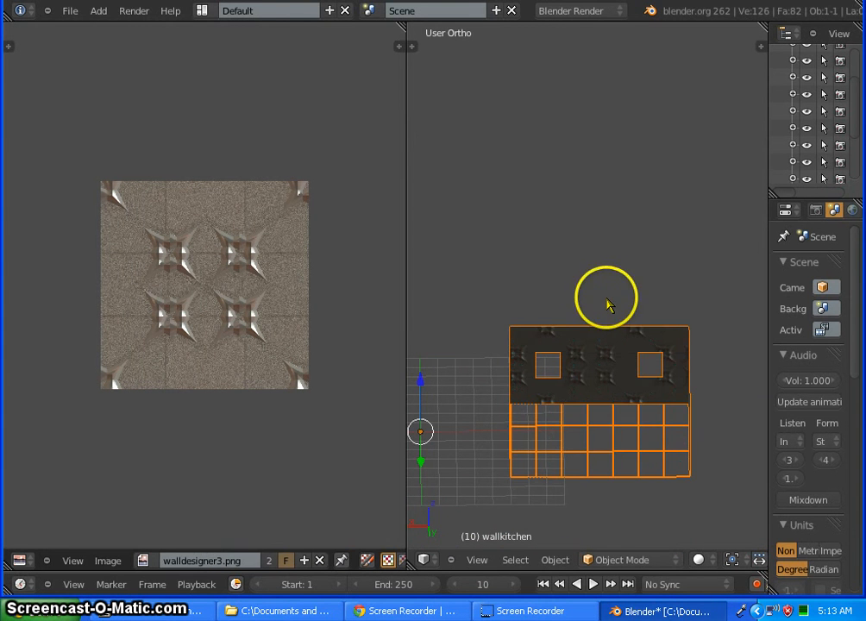
{"action": "key", "text": "a"}
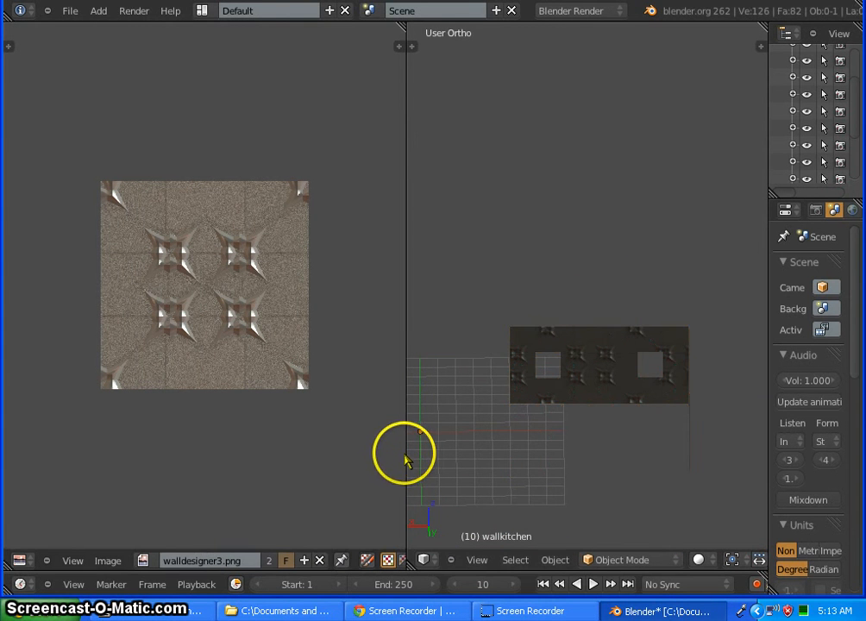
- Widen the 3D view, show only the layer holding the main room walls and select the wallmainroom object
{"action": "left_click_drag", "start_coordinate": [405, 453], "coordinate": [124, 421]}
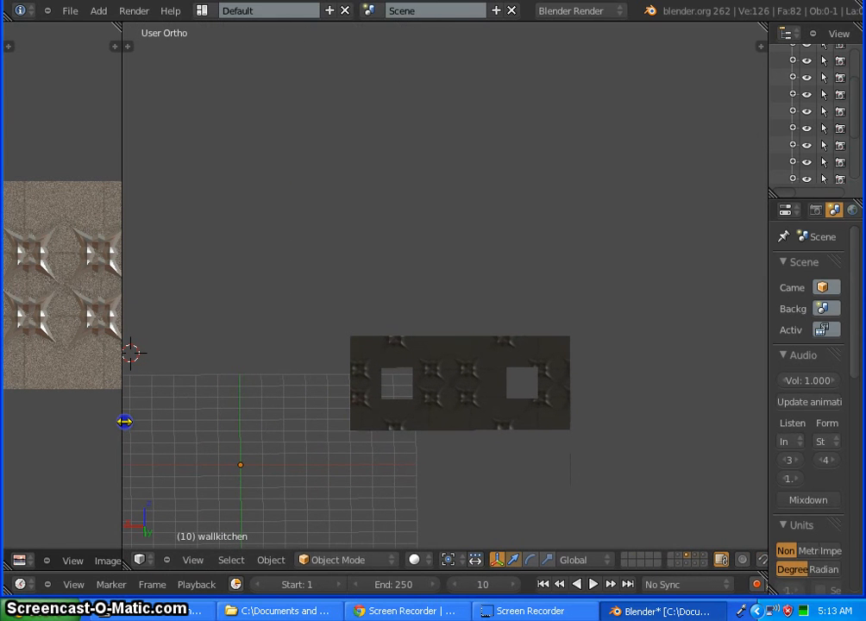
{"action": "left_click", "coordinate": [679, 558]}
{"action": "scroll", "coordinate": [450, 342], "scroll_direction": "down", "scroll_amount": 5}
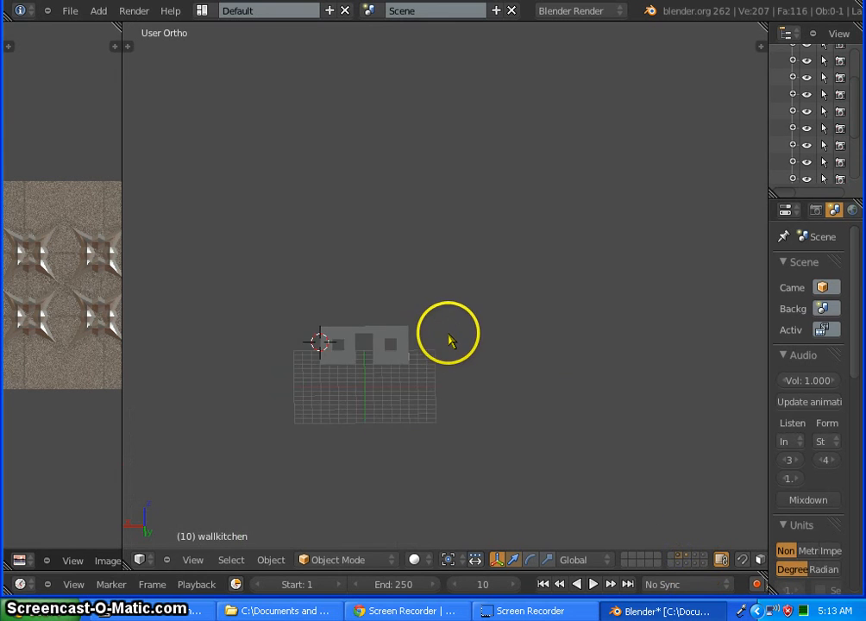
{"action": "scroll", "coordinate": [370, 390], "scroll_direction": "up", "scroll_amount": 2}
{"action": "scroll", "coordinate": [369, 389], "scroll_direction": "up", "scroll_amount": 5}
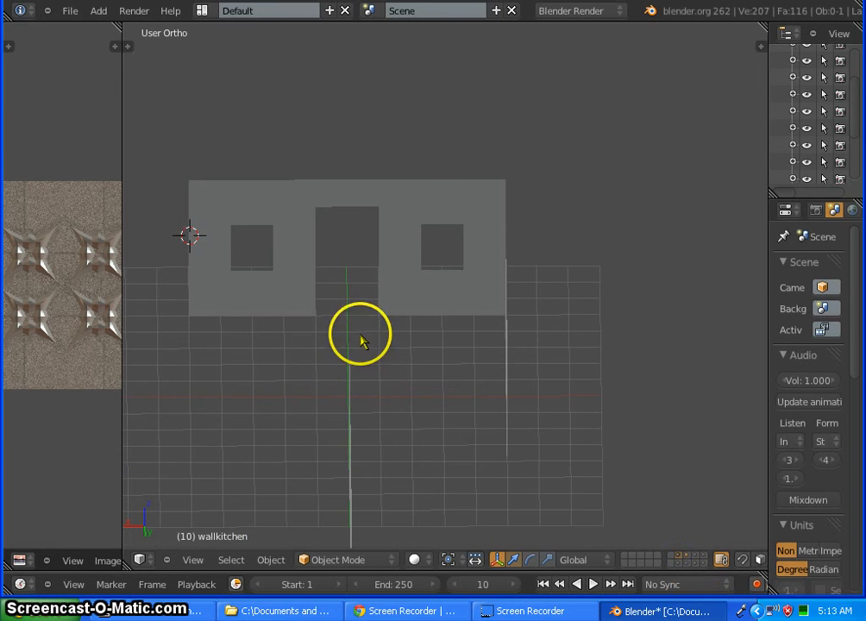
{"action": "right_click_drag", "start_coordinate": [432, 238], "coordinate": [397, 311]}
{"action": "right_click", "coordinate": [475, 215]}
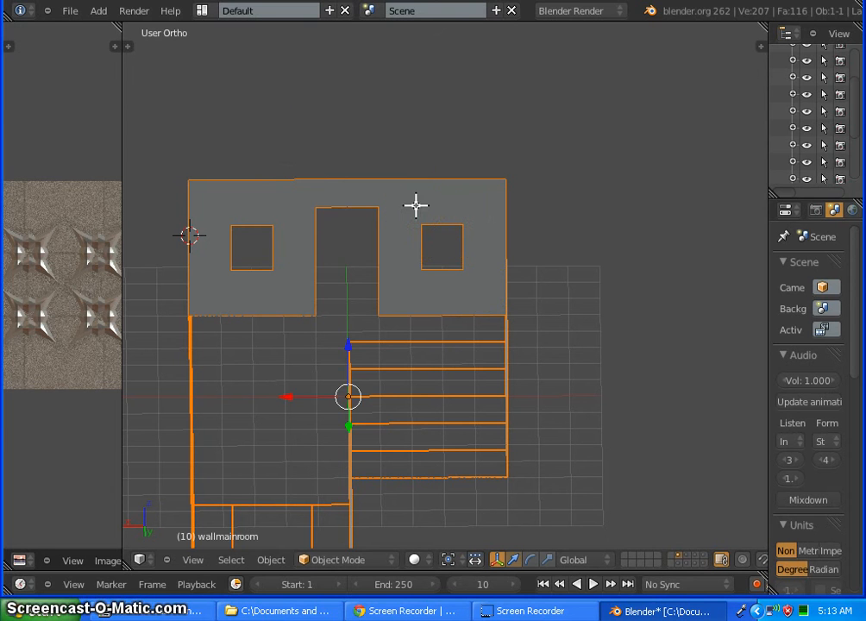
- Enter Edit Mode on wallmainroom, clear the selection and select all faces of the wall with a doorway and two windows
{"action": "key", "text": "Tab"}
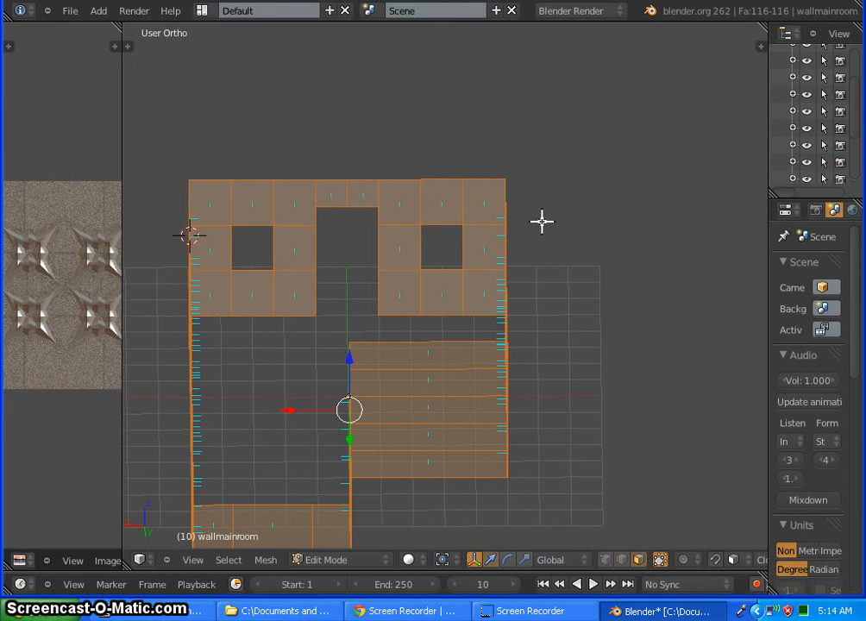
{"action": "key", "text": "a"}
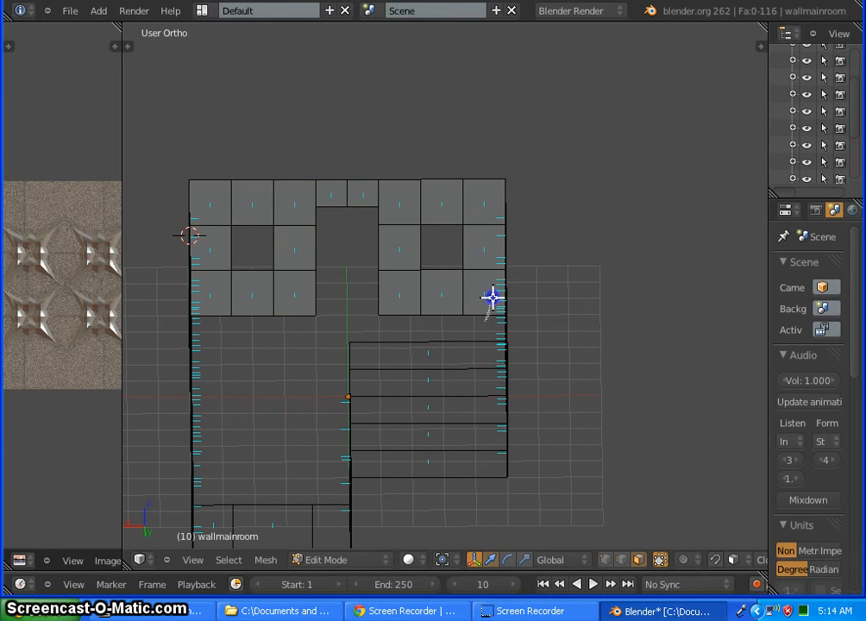
{"action": "mouse_move", "coordinate": [493, 196]}
{"action": "left_mouse_down", "text": "ctrl"}
{"action": "mouse_move", "coordinate": [338, 158]}
{"action": "mouse_move", "coordinate": [225, 174]}
{"action": "mouse_move", "coordinate": [206, 201]}
{"action": "mouse_move", "coordinate": [201, 286]}
{"action": "mouse_move", "coordinate": [215, 326]}
{"action": "left_mouse_up", "text": "ctrl"}
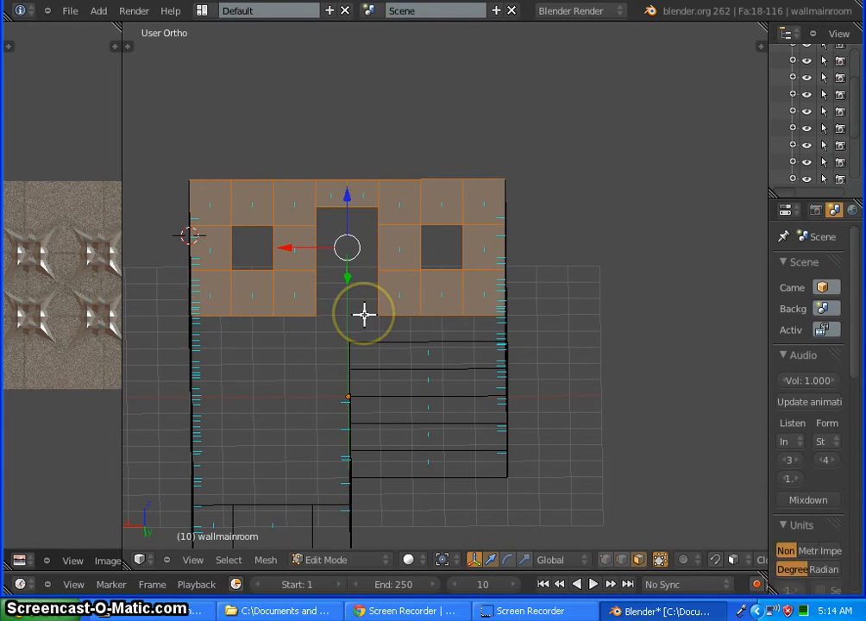
- Project the selected main room wall's UVs from the back orthographic view, with the wall framed and the UV editor widened
{"action": "key", "text": "ctrl+KP_1"}
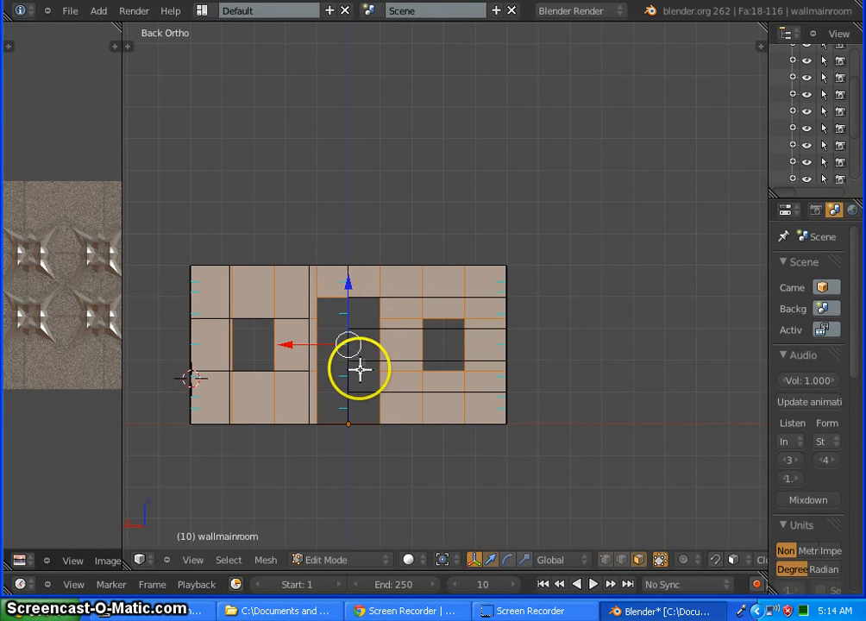
{"action": "middle_click_drag", "start_coordinate": [350, 363], "coordinate": [466, 313], "text": "shift"}
{"action": "key", "text": "Home"}
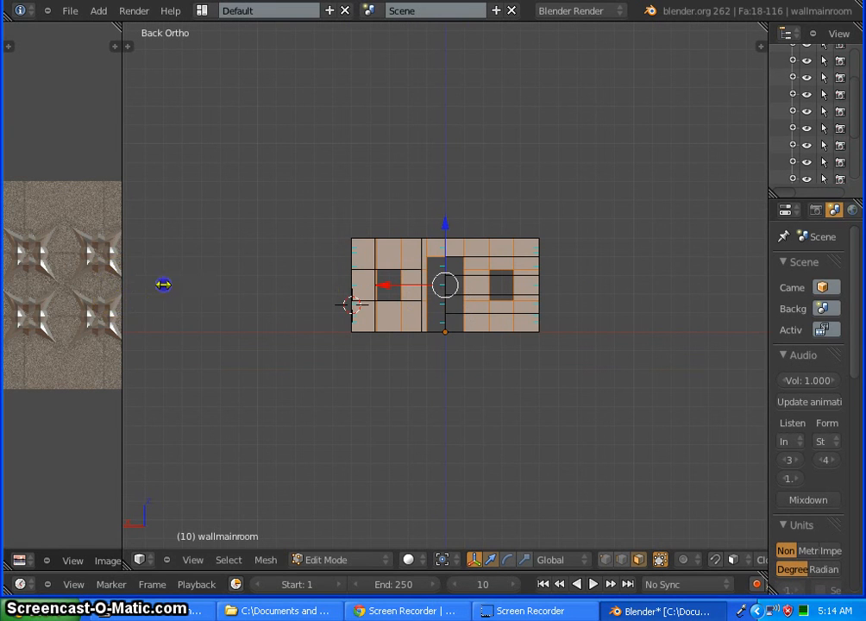
{"action": "left_click_drag", "start_coordinate": [163, 284], "coordinate": [465, 289]}
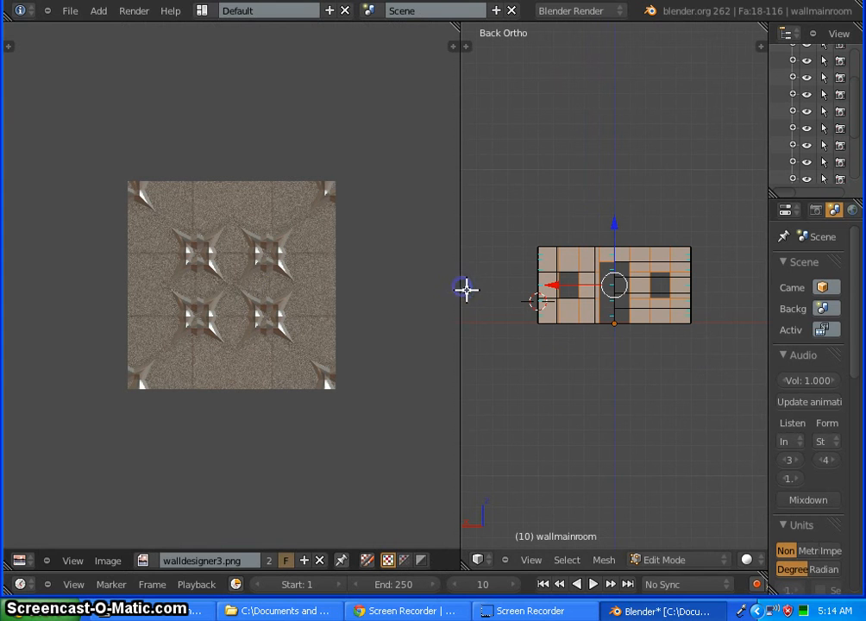
{"action": "key", "text": "u"}
{"action": "left_click", "coordinate": [546, 313]}
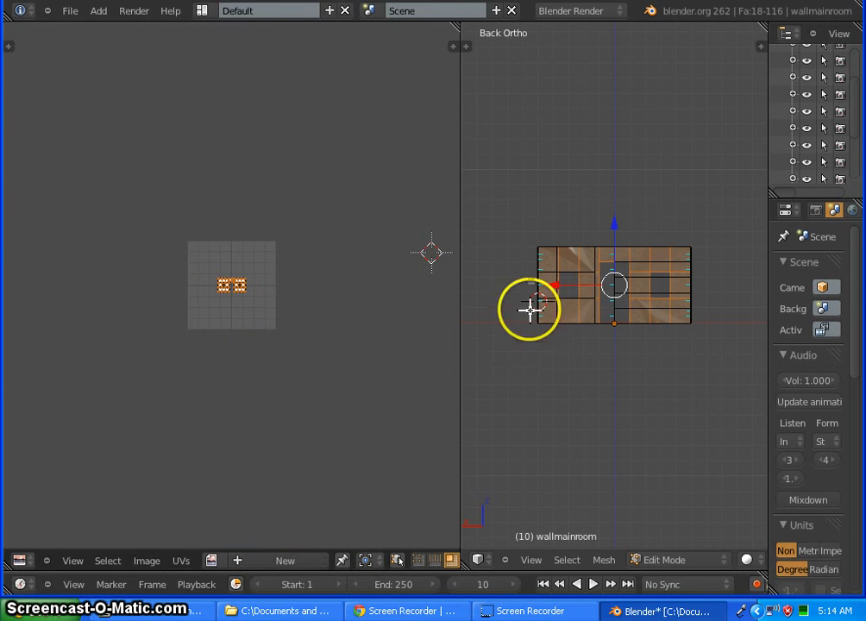
- Open bamboo.png from the textures folder as the main room wall's image
{"action": "left_click", "coordinate": [149, 561]}
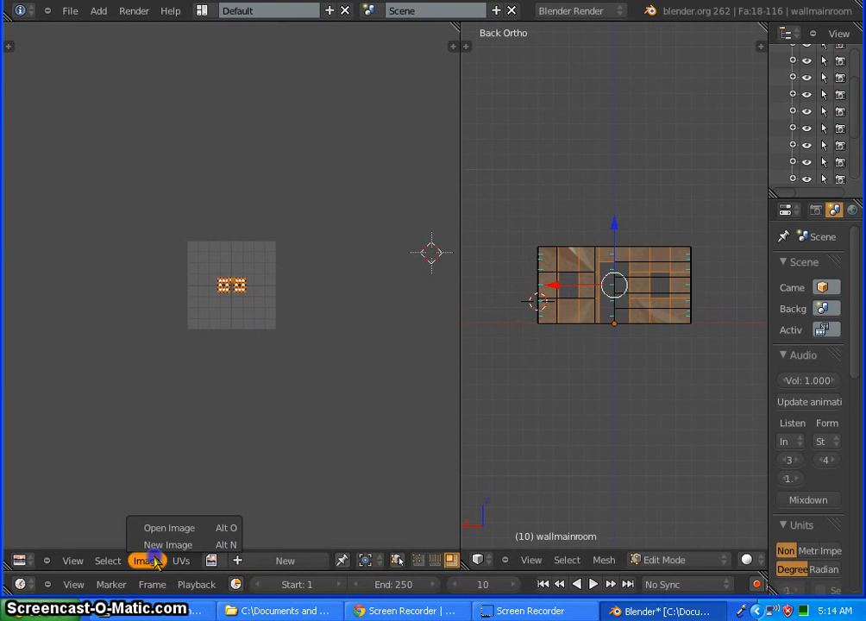
{"action": "left_click", "coordinate": [170, 529]}
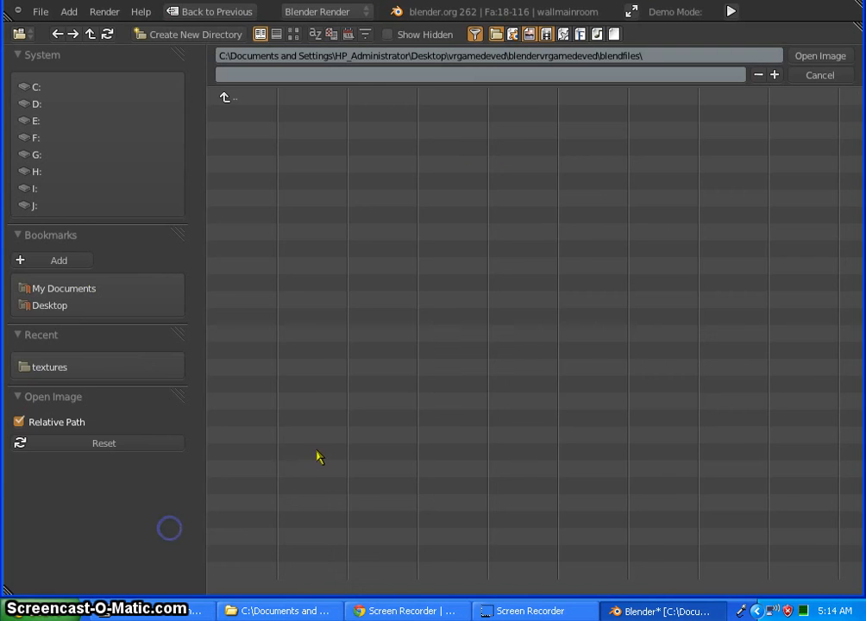
{"action": "left_click", "coordinate": [100, 366]}
{"action": "left_click", "coordinate": [291, 115]}
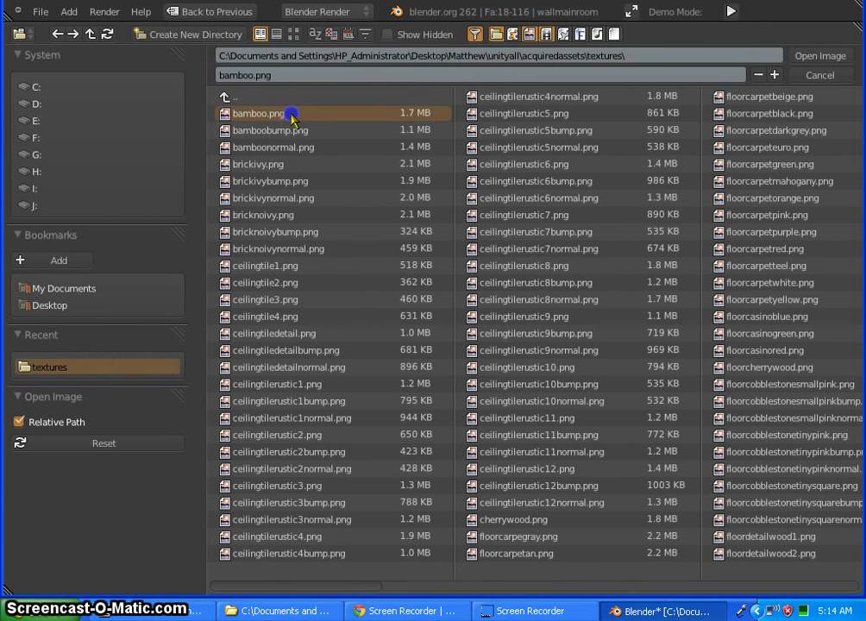
{"action": "left_click", "coordinate": [291, 116]}
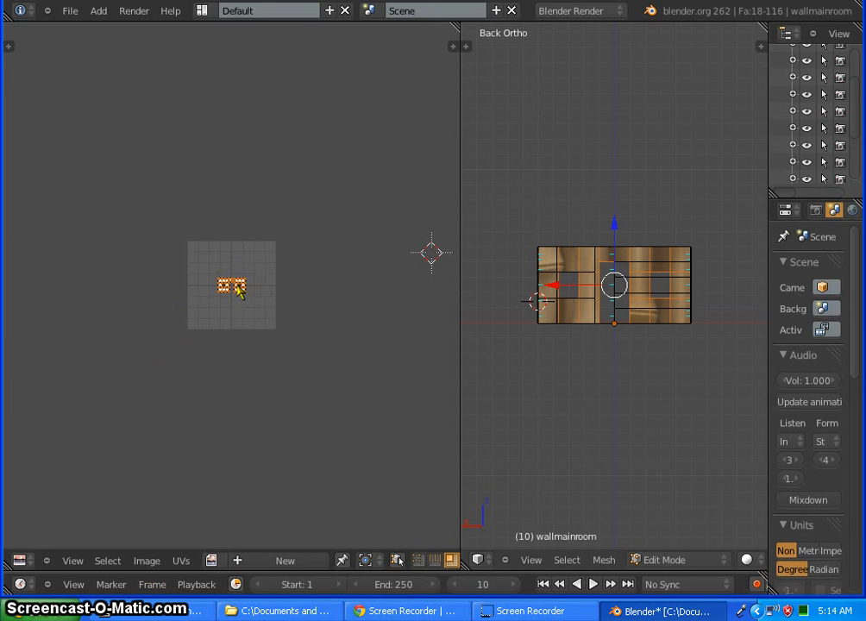
- Scale the main room wall's UVs by about 6.8 and fine-tune them by about 1.05 to fit the image's height
{"action": "key", "text": "s"}
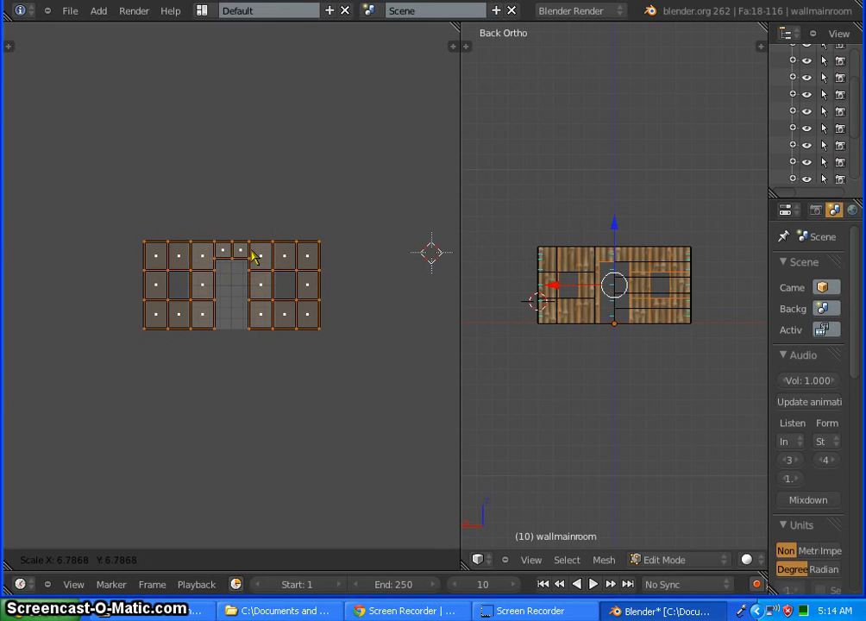
{"action": "left_click", "coordinate": [251, 257]}
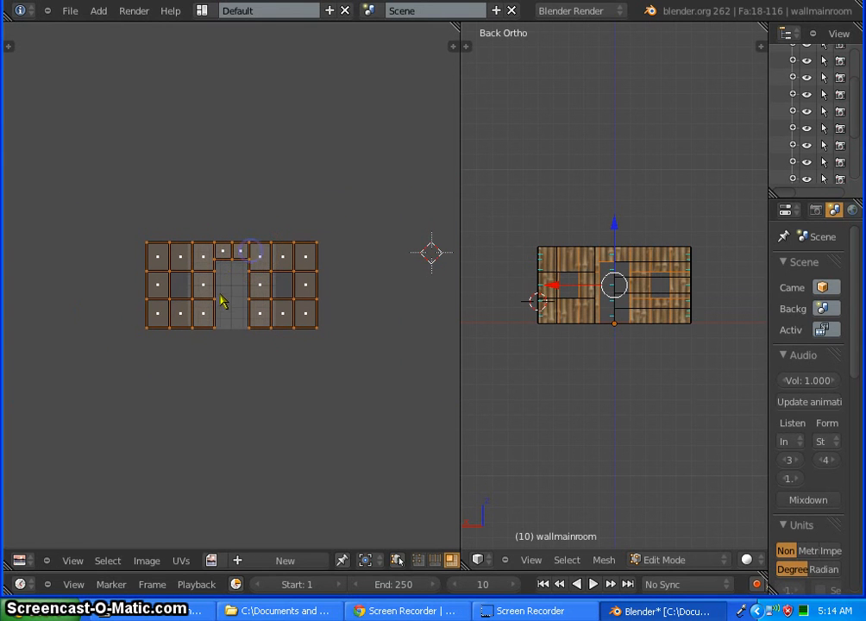
{"action": "scroll", "coordinate": [228, 287], "scroll_direction": "up", "scroll_amount": 4}
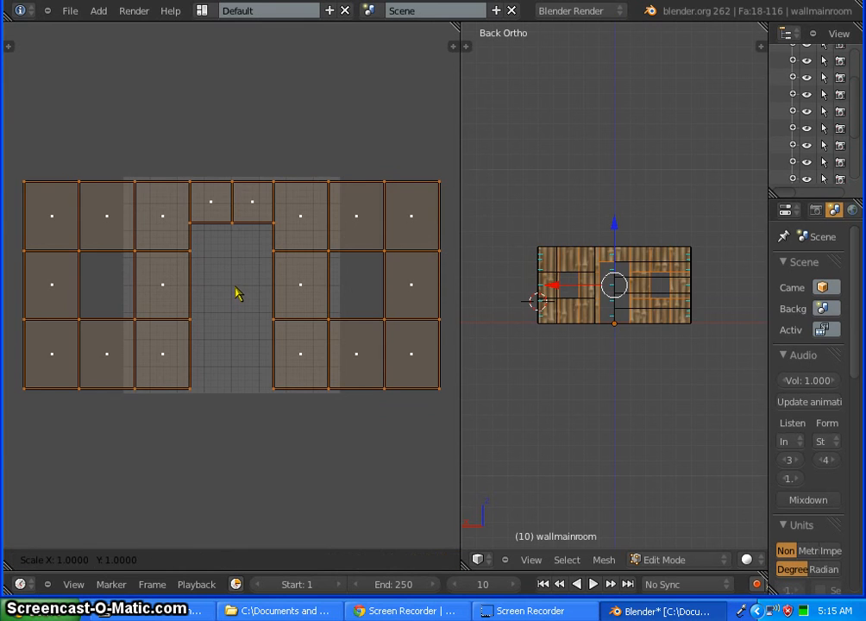
{"action": "key", "text": "s"}
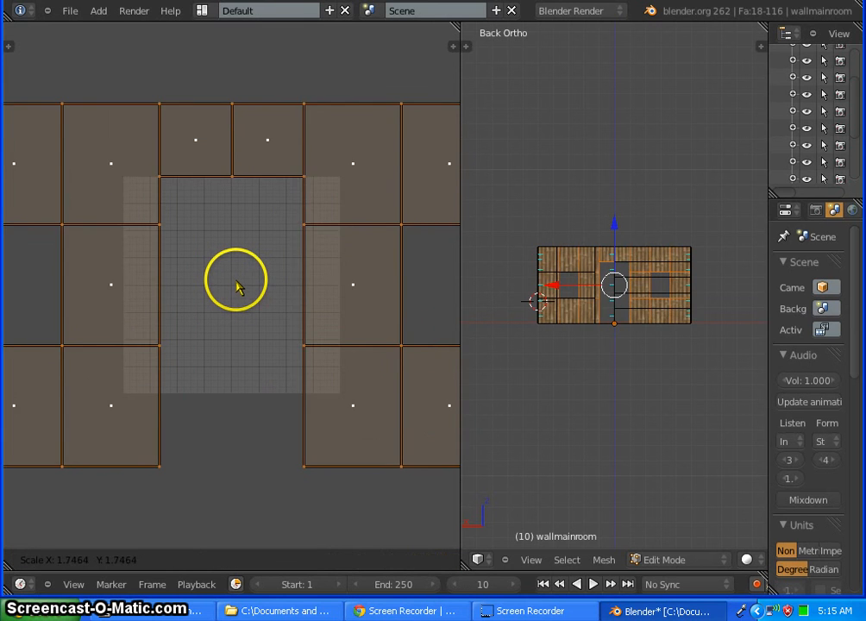
{"action": "left_click", "coordinate": [236, 287]}
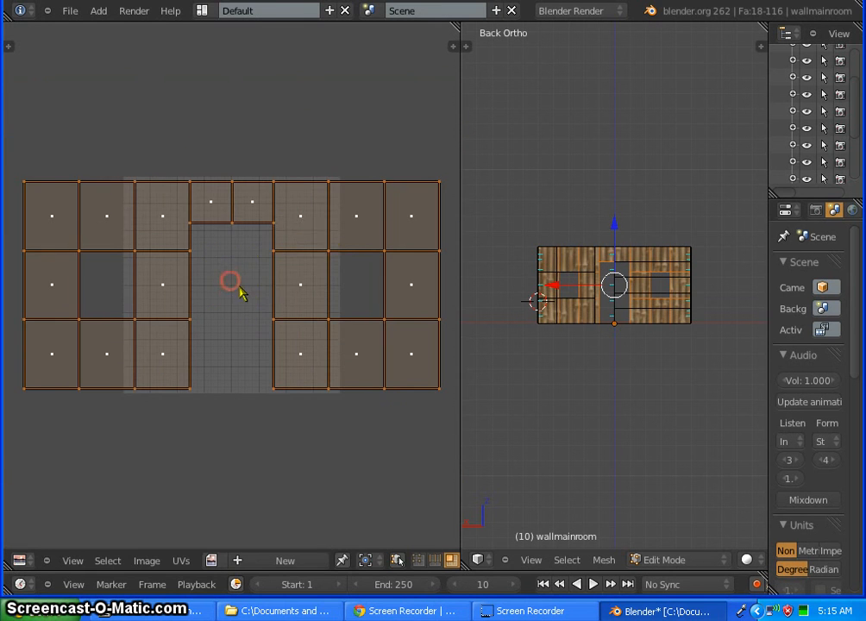
{"action": "key", "text": "s"}
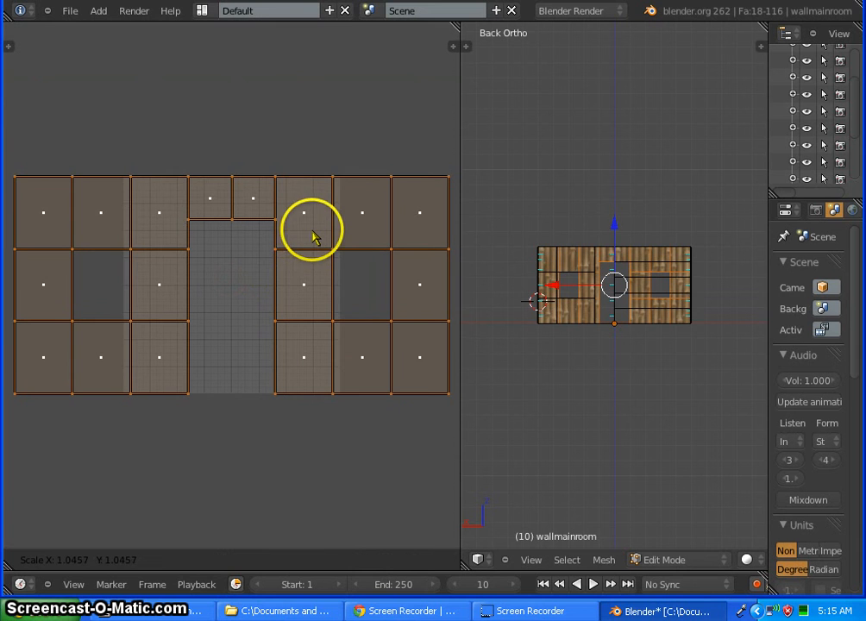
{"action": "left_click", "coordinate": [313, 237]}
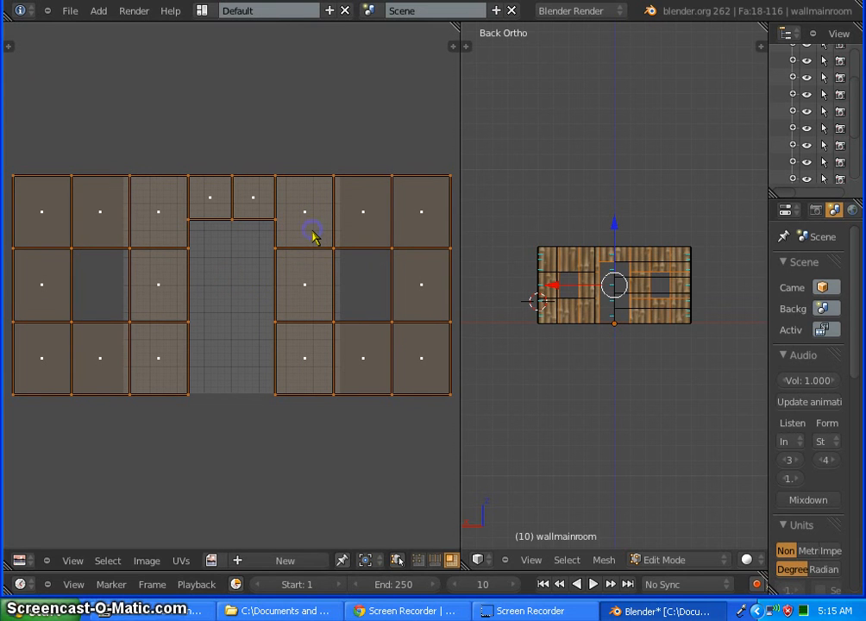
- Inspect the bamboo texture around the doorway of the projected main room wall
{"action": "scroll", "coordinate": [597, 266], "scroll_direction": "up", "scroll_amount": 7}
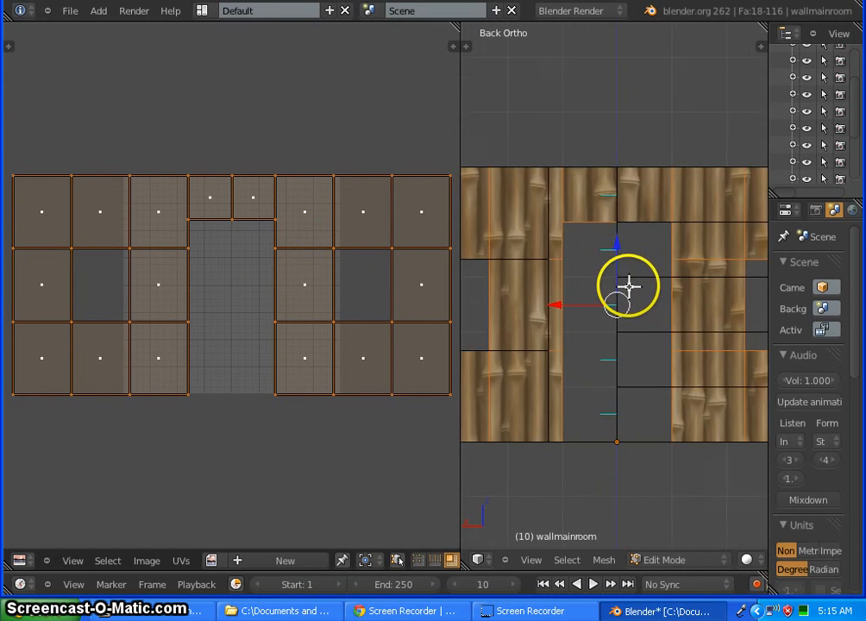
{"action": "scroll", "coordinate": [629, 286], "scroll_direction": "down", "scroll_amount": 3}
{"action": "middle_click_drag", "start_coordinate": [590, 375], "coordinate": [517, 364]}
{"action": "key", "text": "x"}
{"action": "key", "text": "x"}
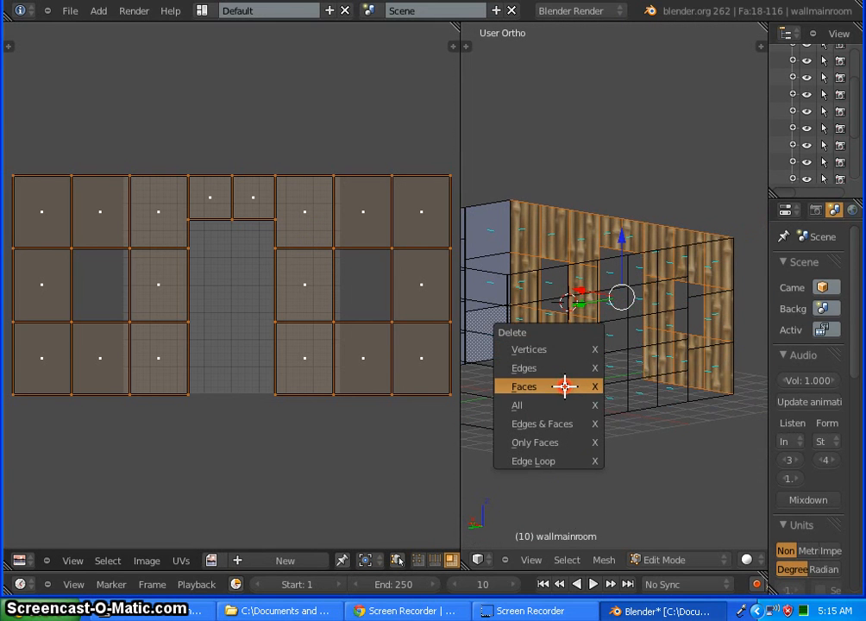
{"action": "left_click", "coordinate": [646, 446]}
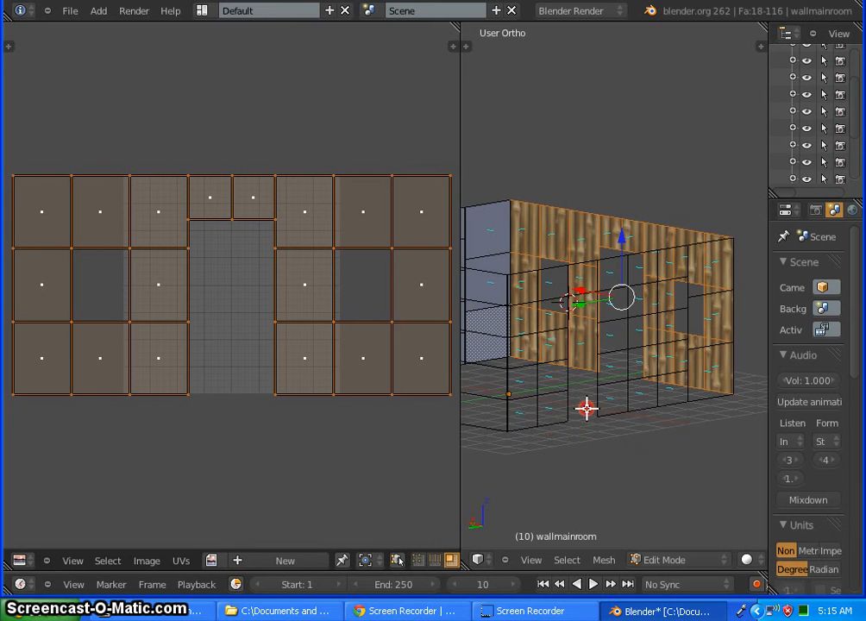
- Examine the bamboo wall from several angles along with the untextured long wall that meets it at the corner
{"action": "middle_click_drag", "start_coordinate": [587, 408], "coordinate": [741, 352], "text": "shift"}
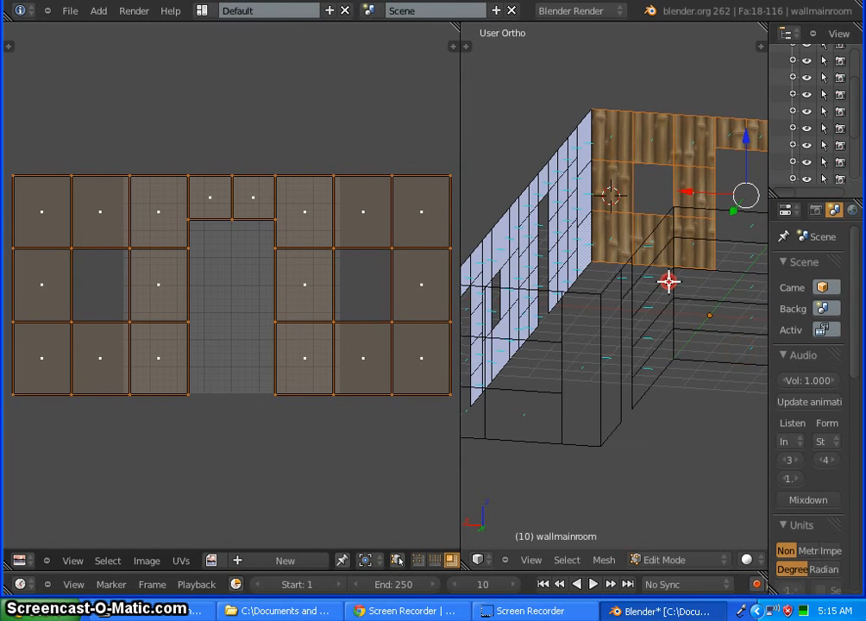
{"action": "middle_click_drag", "start_coordinate": [668, 281], "coordinate": [529, 309], "text": "shift"}
{"action": "middle_click_drag", "start_coordinate": [610, 301], "coordinate": [635, 311]}
{"action": "scroll", "coordinate": [630, 298], "scroll_direction": "down", "scroll_amount": 3}
{"action": "scroll", "coordinate": [604, 347], "scroll_direction": "up", "scroll_amount": 2}
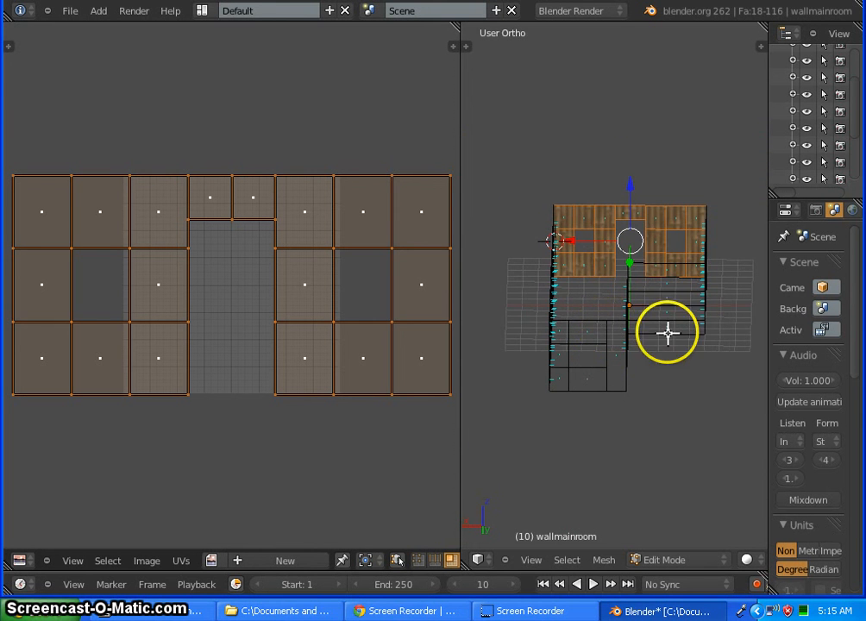
{"action": "middle_click_drag", "start_coordinate": [496, 348], "coordinate": [657, 316]}
{"action": "scroll", "coordinate": [612, 204], "scroll_direction": "up", "scroll_amount": 4}
{"action": "scroll", "coordinate": [638, 306], "scroll_direction": "up", "scroll_amount": 2}
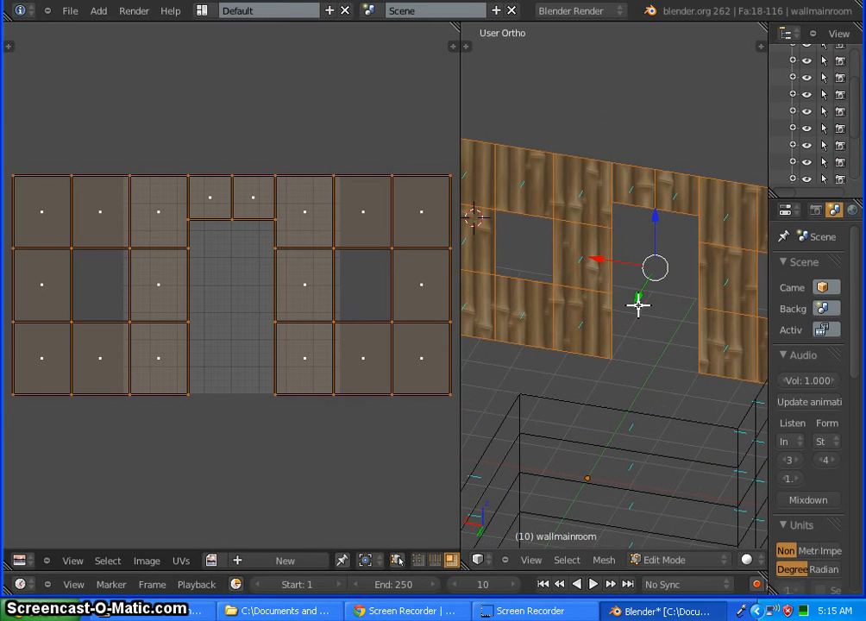
{"action": "scroll", "coordinate": [638, 305], "scroll_direction": "up", "scroll_amount": 2}
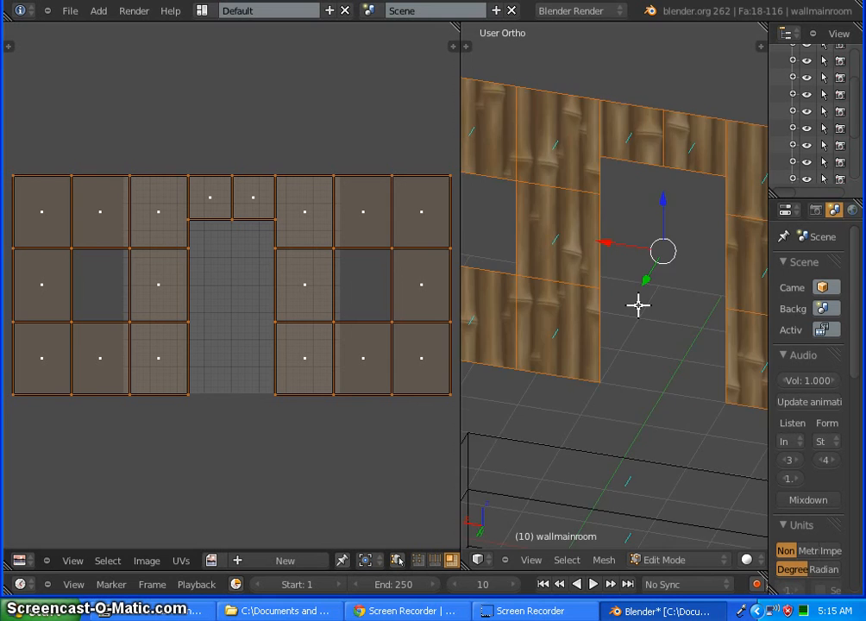
{"action": "scroll", "coordinate": [638, 305], "scroll_direction": "down", "scroll_amount": 5}
{"action": "middle_click_drag", "start_coordinate": [638, 373], "coordinate": [506, 374]}
{"action": "middle_click_drag", "start_coordinate": [555, 328], "coordinate": [650, 311]}
{"action": "scroll", "coordinate": [714, 167], "scroll_direction": "up", "scroll_amount": 5}
{"action": "scroll", "coordinate": [644, 175], "scroll_direction": "down", "scroll_amount": 3}
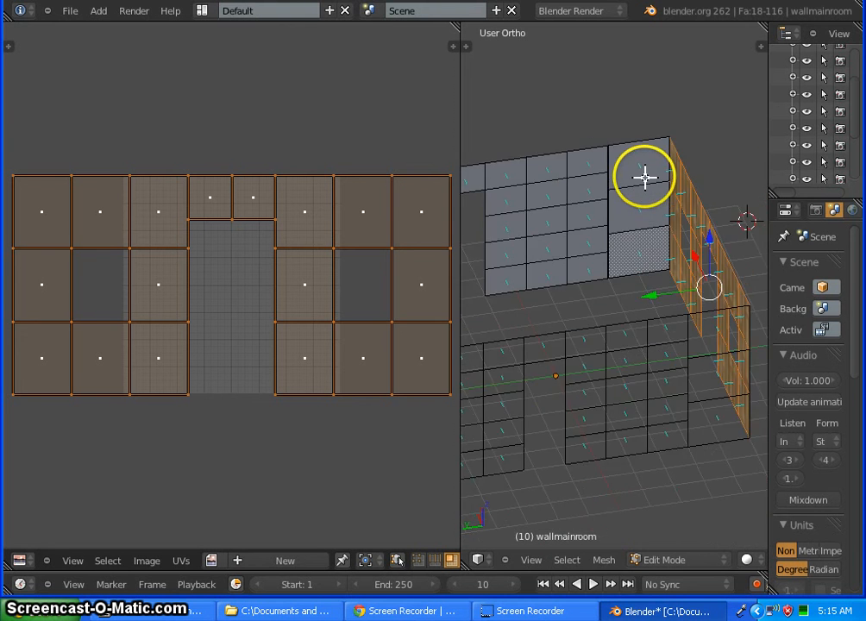
{"action": "scroll", "coordinate": [643, 178], "scroll_direction": "up", "scroll_amount": 2}
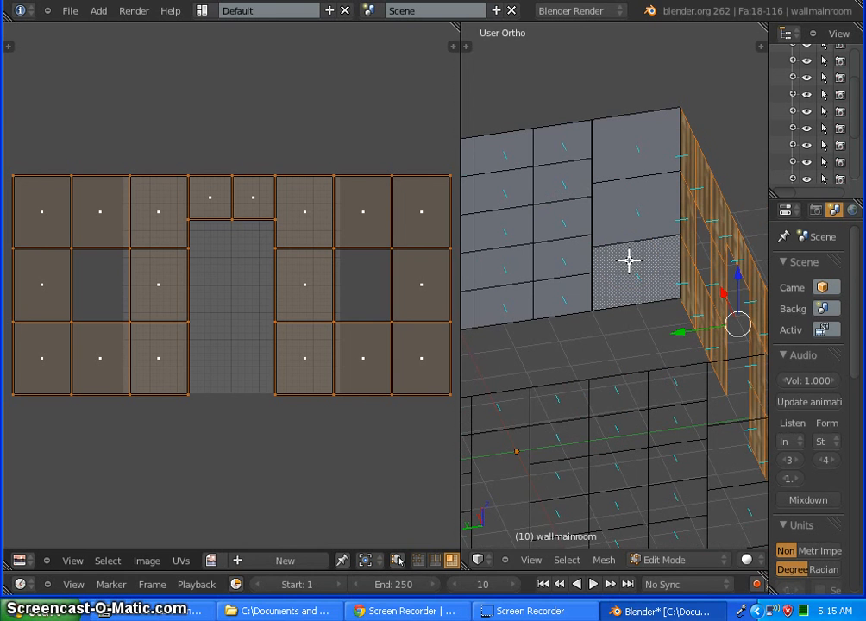
- Clear the selection and lasso-select all faces of the main room's long side wall with two doorways and a window
{"action": "key", "text": "a"}
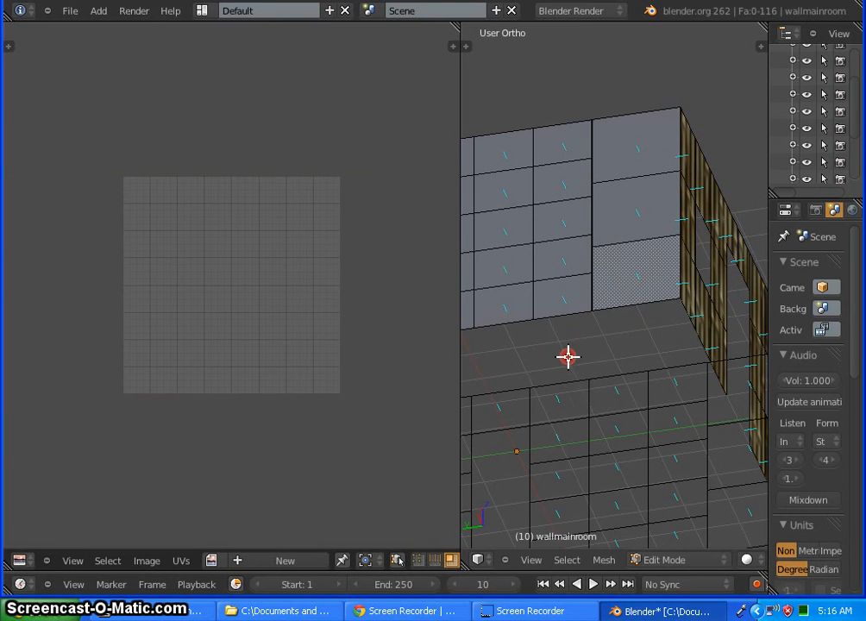
{"action": "middle_click_drag", "start_coordinate": [566, 355], "coordinate": [688, 279]}
{"action": "scroll", "coordinate": [619, 276], "scroll_direction": "down", "scroll_amount": 4}
{"action": "middle_click_drag", "start_coordinate": [640, 325], "coordinate": [622, 353]}
{"action": "scroll", "coordinate": [647, 272], "scroll_direction": "down", "scroll_amount": 2}
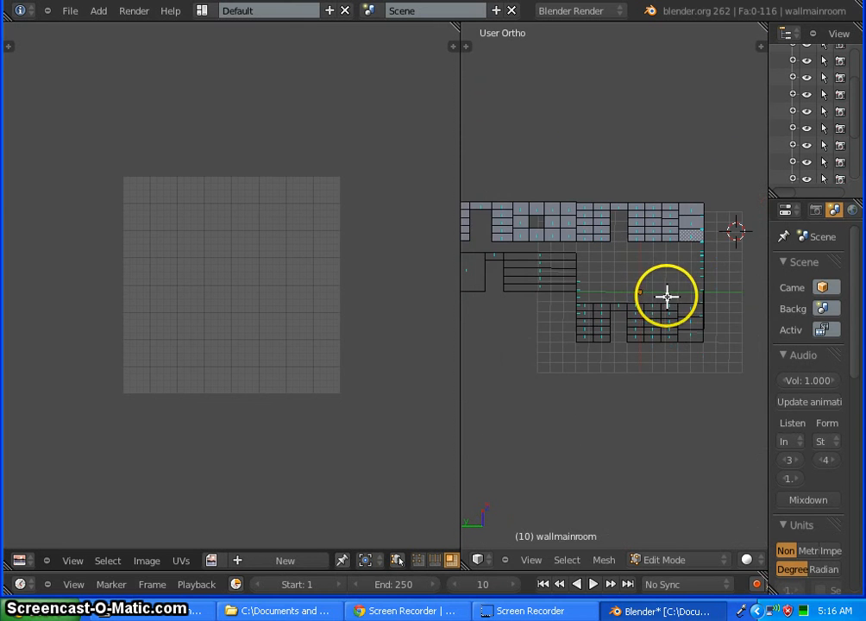
{"action": "scroll", "coordinate": [618, 285], "scroll_direction": "down", "scroll_amount": 2}
{"action": "scroll", "coordinate": [612, 266], "scroll_direction": "up", "scroll_amount": 2}
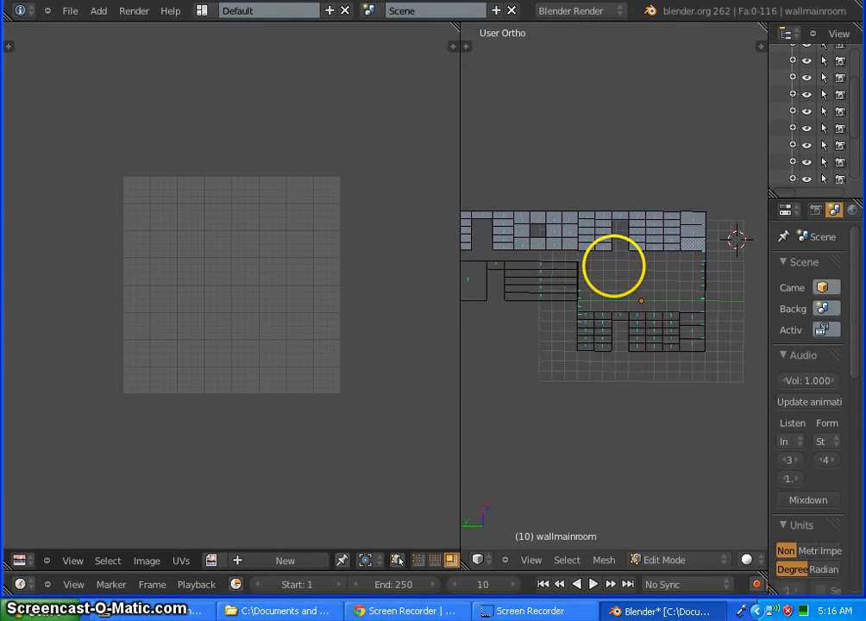
{"action": "scroll", "coordinate": [607, 269], "scroll_direction": "down", "scroll_amount": 2}
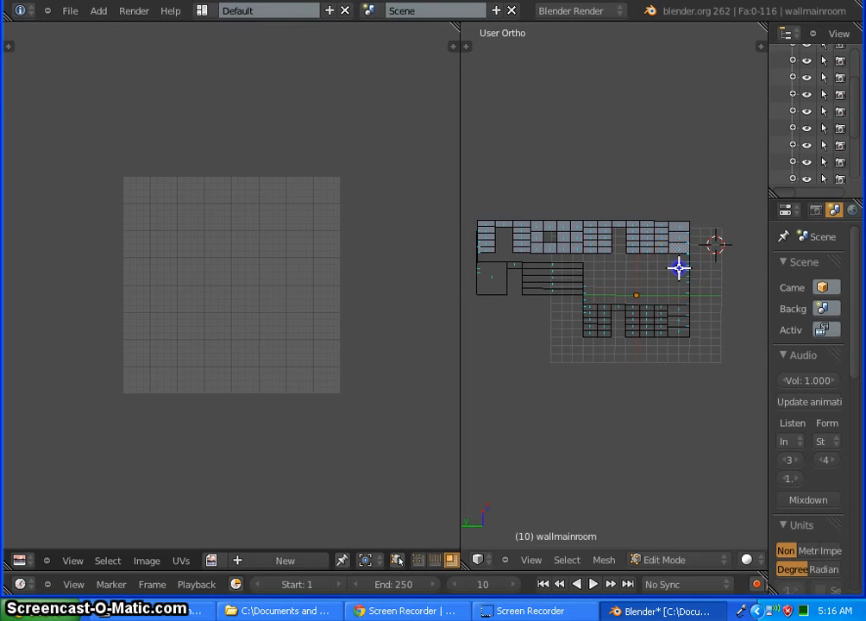
{"action": "mouse_move", "coordinate": [679, 261]}
{"action": "left_mouse_down", "text": "ctrl"}
{"action": "mouse_move", "coordinate": [681, 218]}
{"action": "mouse_move", "coordinate": [645, 197]}
{"action": "left_mouse_up", "text": "ctrl"}
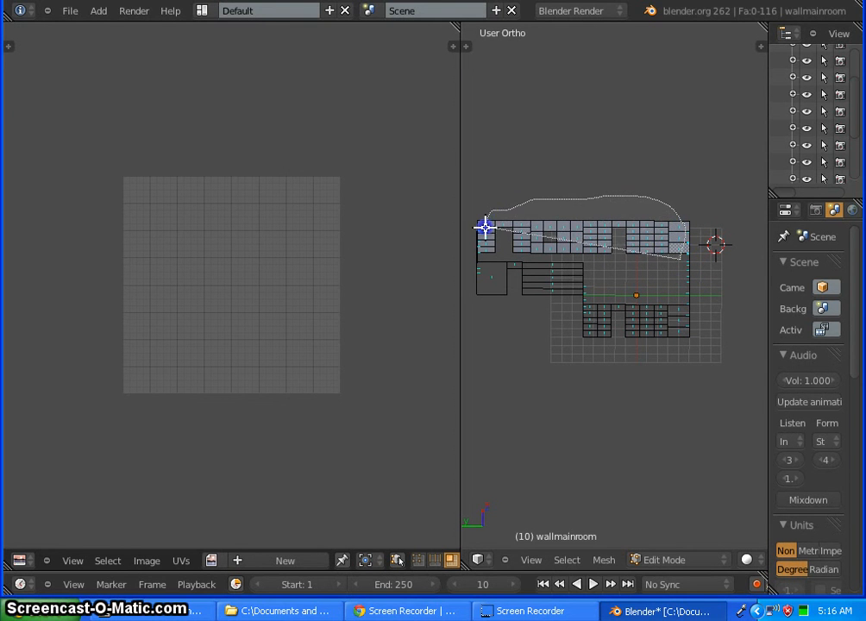
{"action": "left_click_drag", "start_coordinate": [485, 249], "coordinate": [485, 257], "text": "ctrl"}
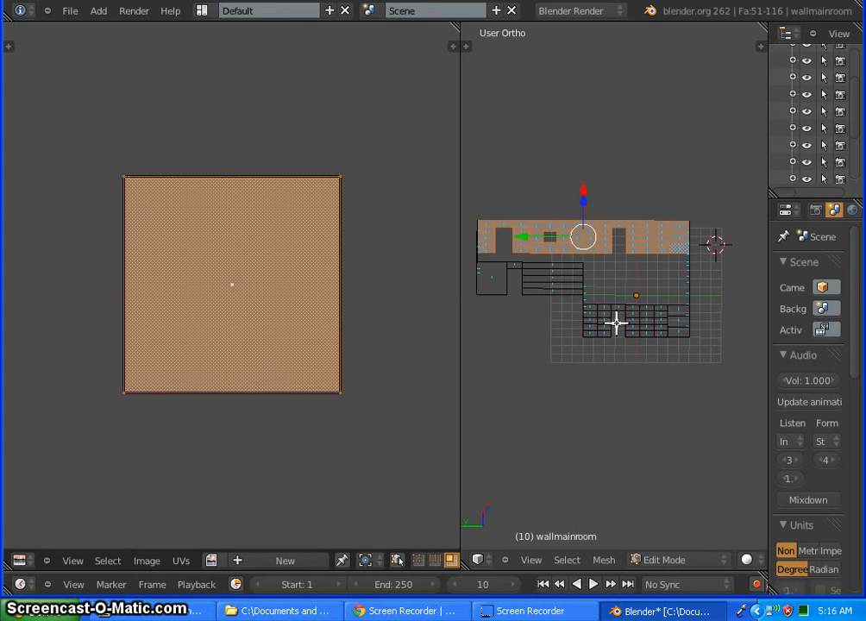
- Project the selected long wall's UVs from the left orthographic view, with the wall framed
{"action": "key", "text": "ctrl+KP_3"}
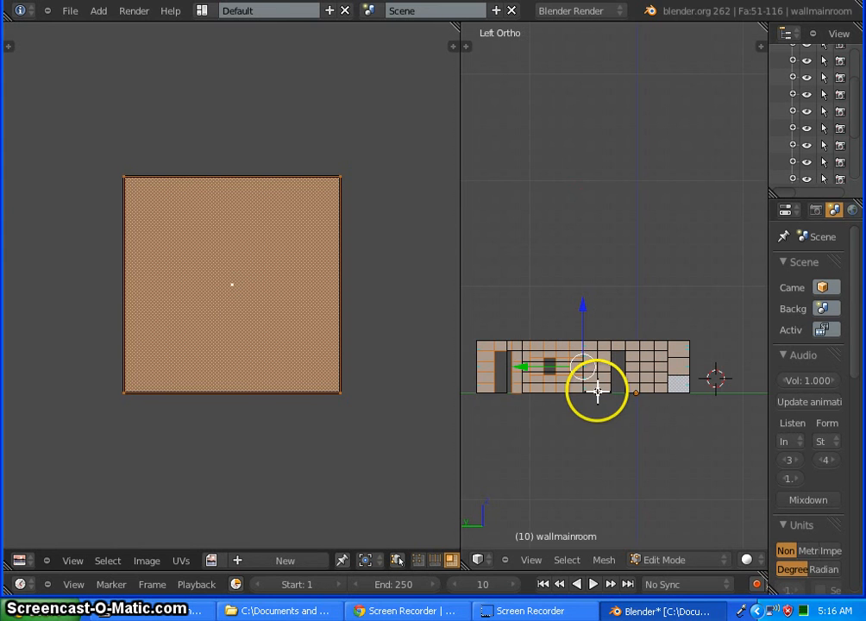
{"action": "key", "text": "KP_Decimal"}
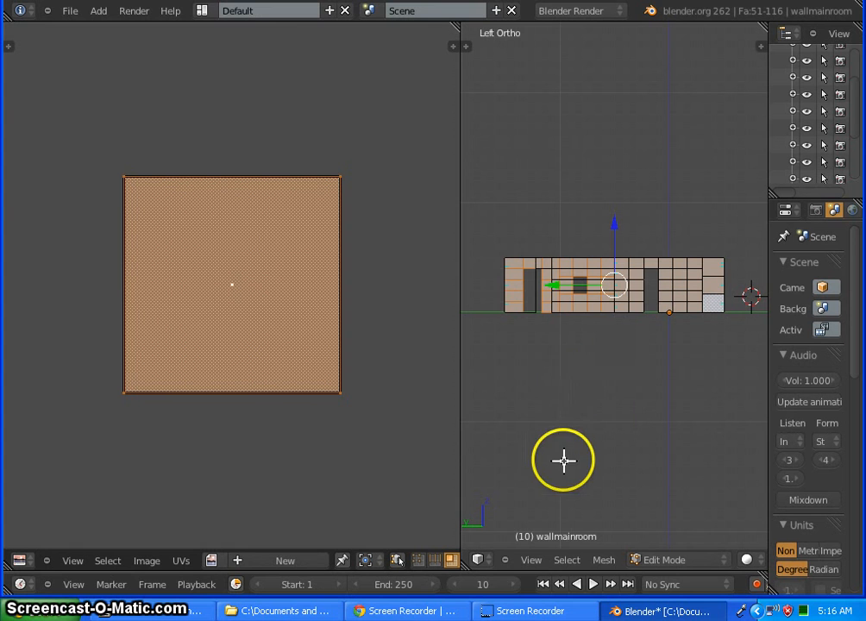
{"action": "key", "text": "u"}
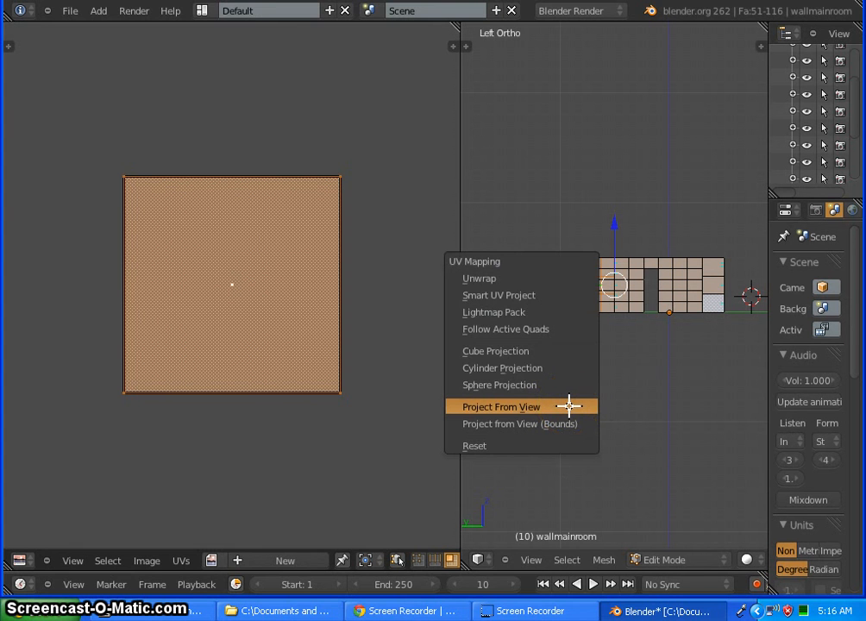
{"action": "left_click", "coordinate": [569, 406]}
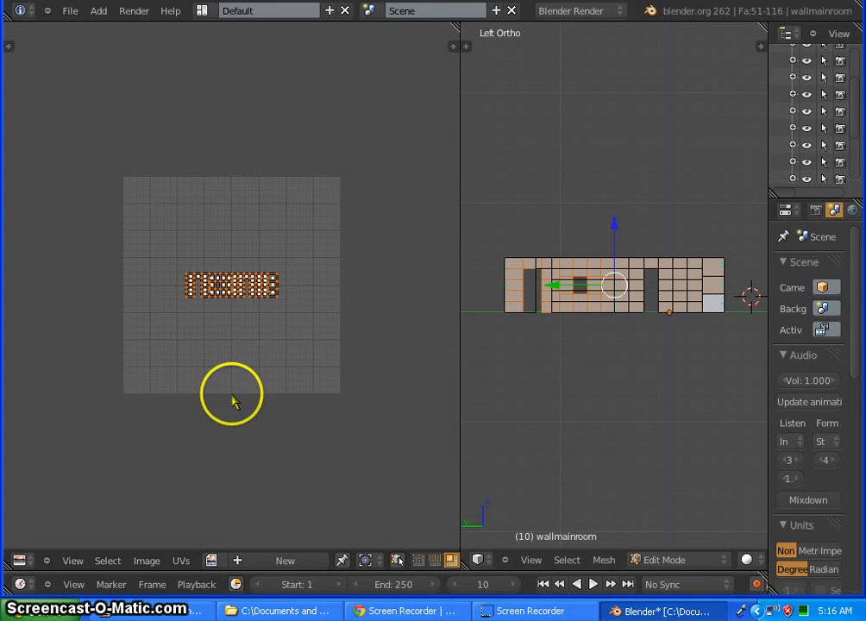
- Open bamboo.png from the textures folder as the long side wall's image
{"action": "left_click", "coordinate": [152, 560]}
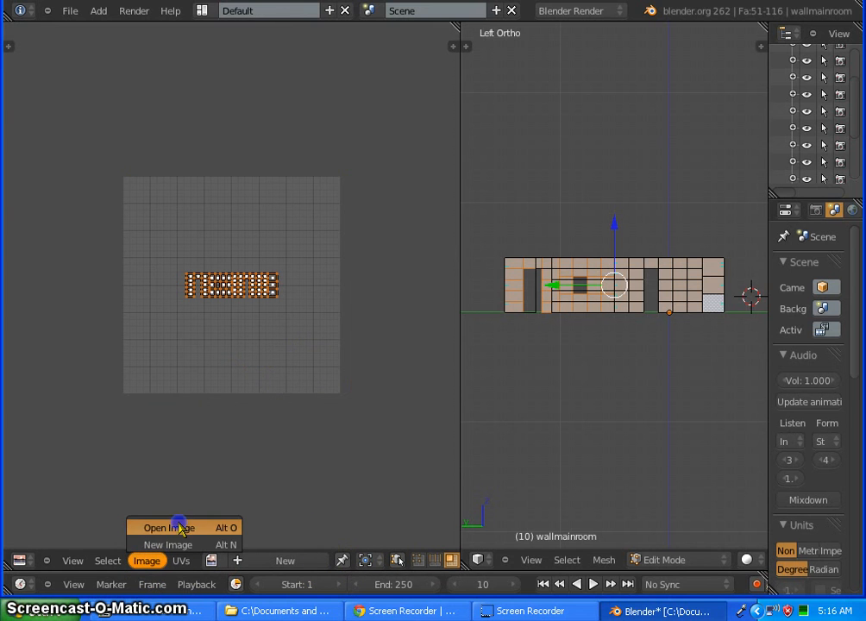
{"action": "left_click", "coordinate": [176, 522]}
{"action": "left_click", "coordinate": [94, 369]}
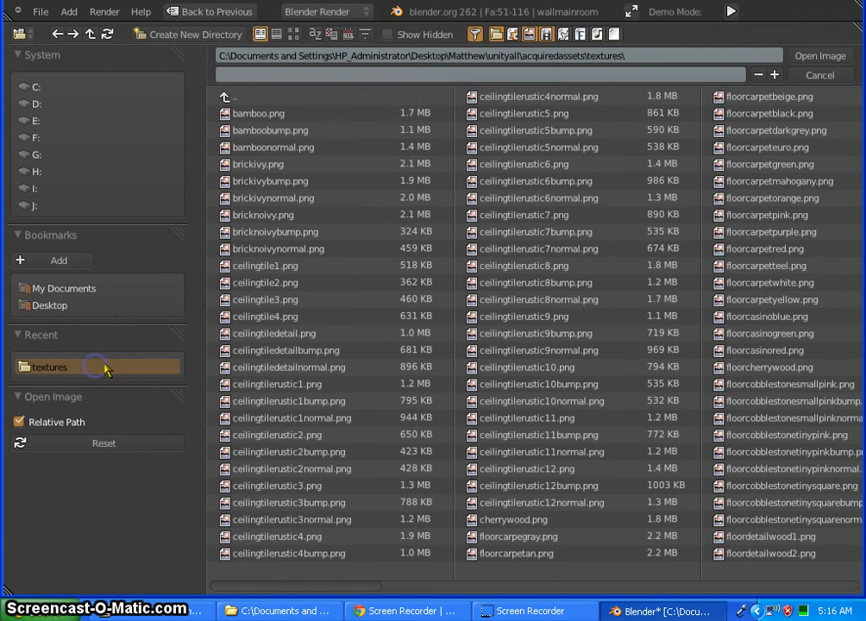
{"action": "left_click", "coordinate": [312, 115]}
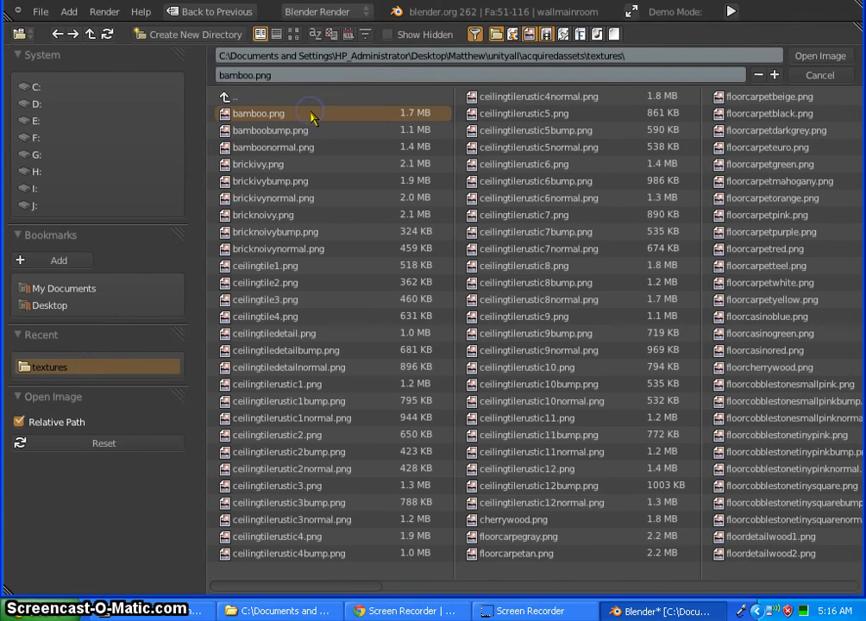
{"action": "double_click", "coordinate": [312, 114]}
- Scale the long side wall's UVs by about 9.6 to fit the image's height, and clear the face selection
{"action": "scroll", "coordinate": [252, 311], "scroll_direction": "down", "scroll_amount": 2}
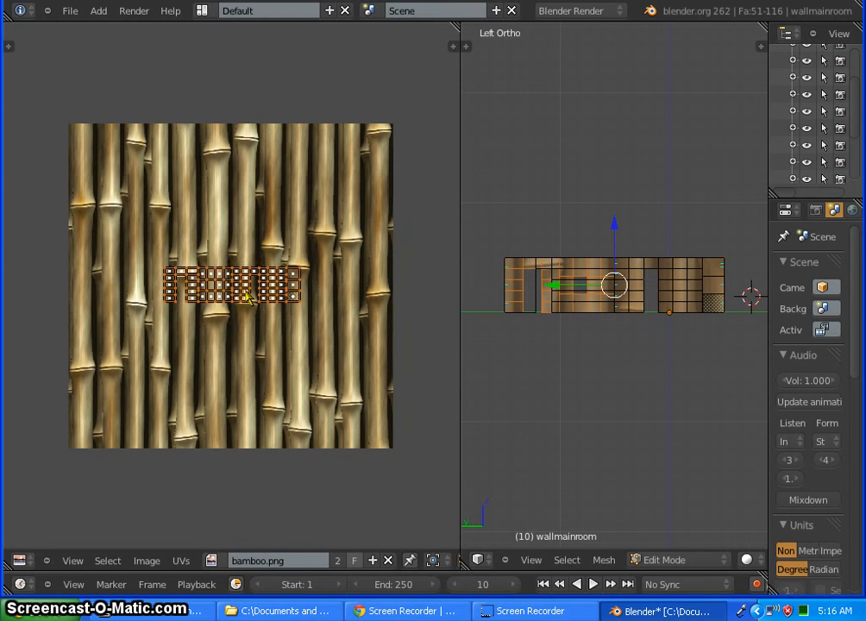
{"action": "key", "text": "s"}
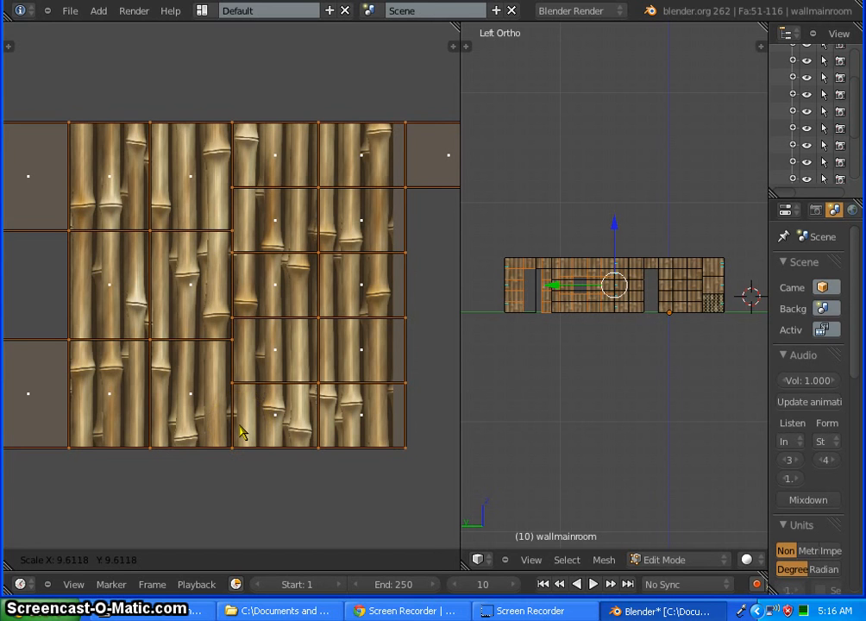
{"action": "left_click", "coordinate": [235, 422]}
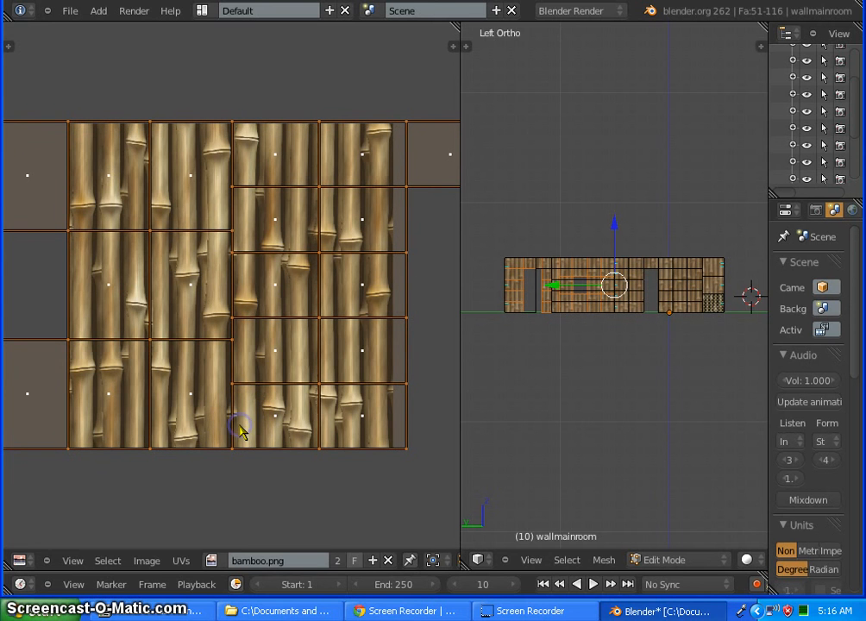
{"action": "scroll", "coordinate": [638, 280], "scroll_direction": "up", "scroll_amount": 3}
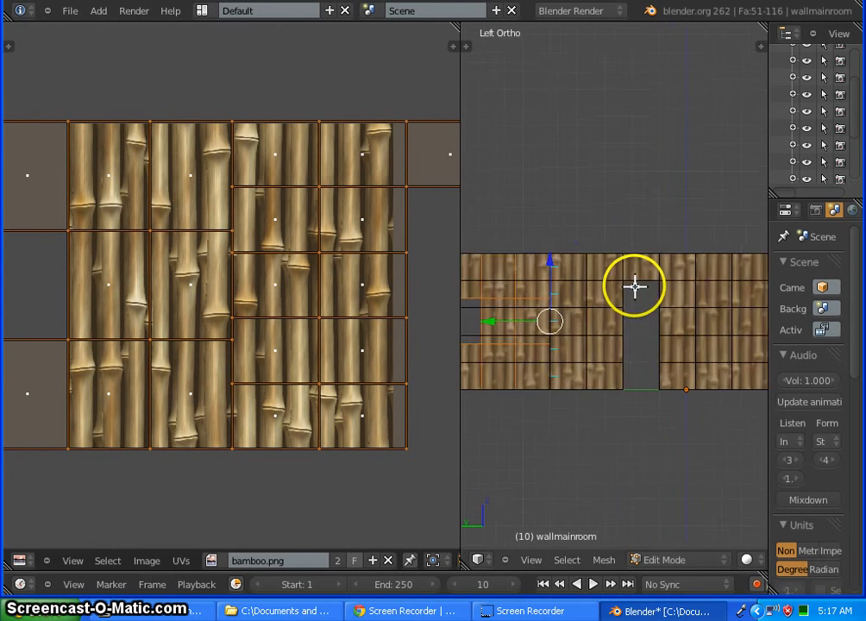
{"action": "scroll", "coordinate": [580, 329], "scroll_direction": "down", "scroll_amount": 5}
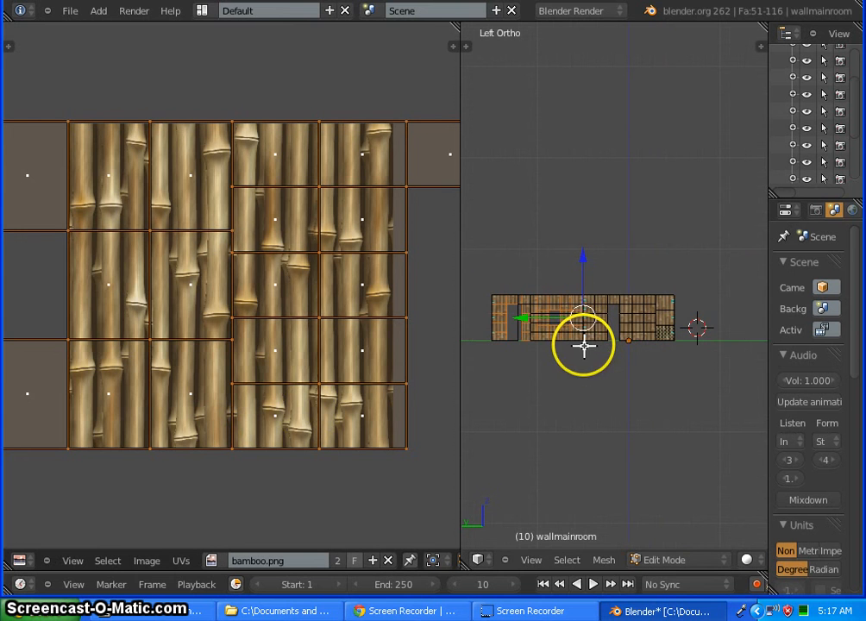
{"action": "key", "text": "a"}
- Examine the bamboo texture where the two finished walls meet, and look over the remaining untextured main room walls
{"action": "middle_click_drag", "start_coordinate": [566, 366], "coordinate": [745, 394]}
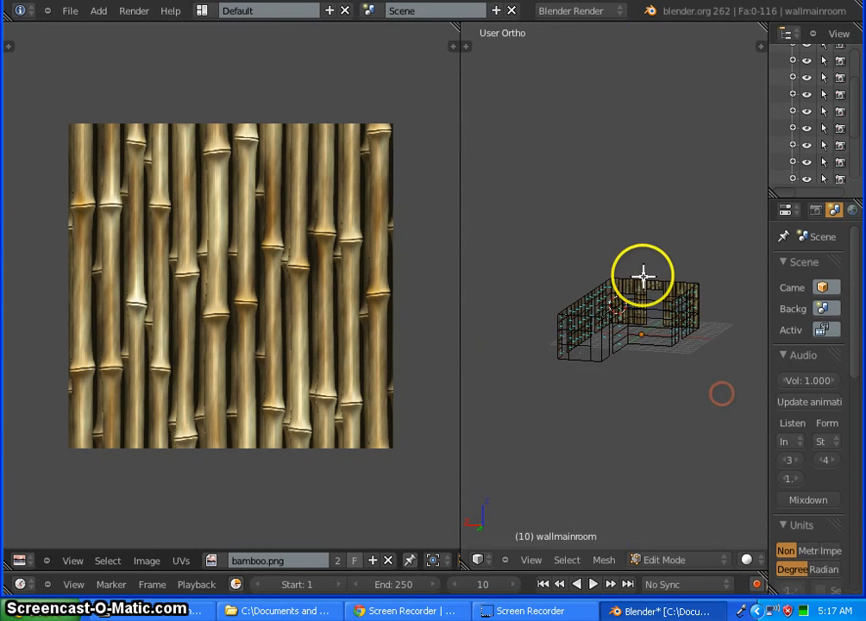
{"action": "scroll", "coordinate": [642, 276], "scroll_direction": "up", "scroll_amount": 8}
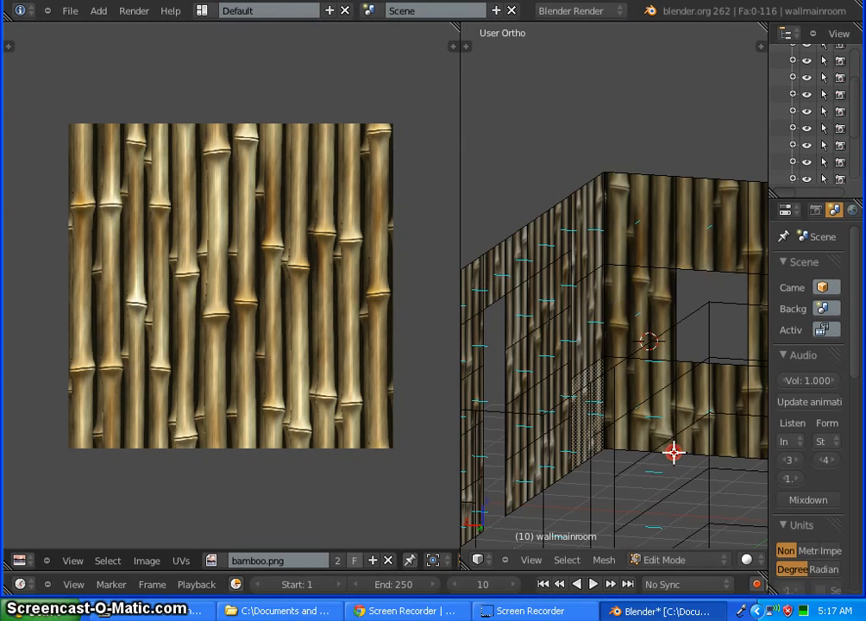
{"action": "middle_click_drag", "start_coordinate": [673, 451], "coordinate": [654, 465]}
{"action": "scroll", "coordinate": [732, 300], "scroll_direction": "up", "scroll_amount": 2}
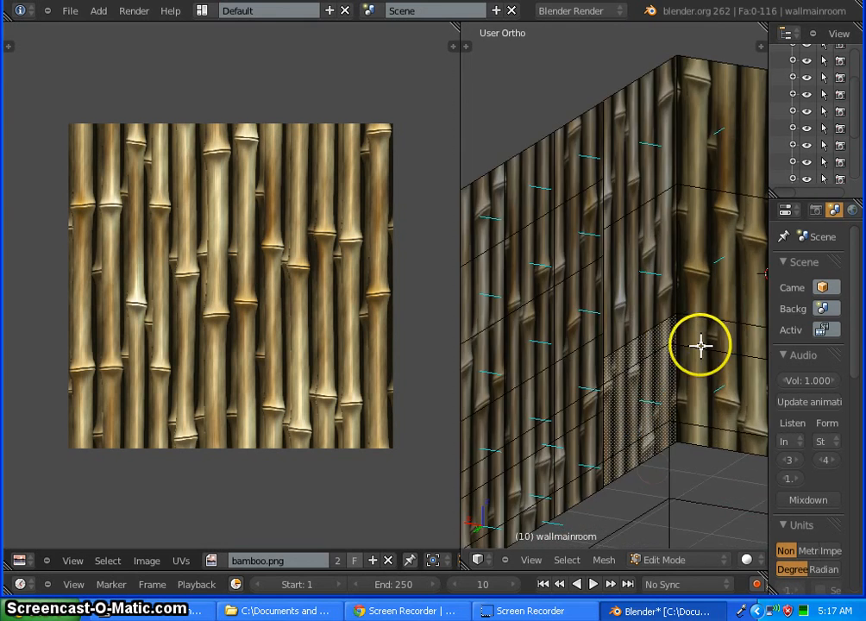
{"action": "scroll", "coordinate": [699, 338], "scroll_direction": "down", "scroll_amount": 5}
{"action": "middle_click_drag", "start_coordinate": [699, 338], "coordinate": [722, 389]}
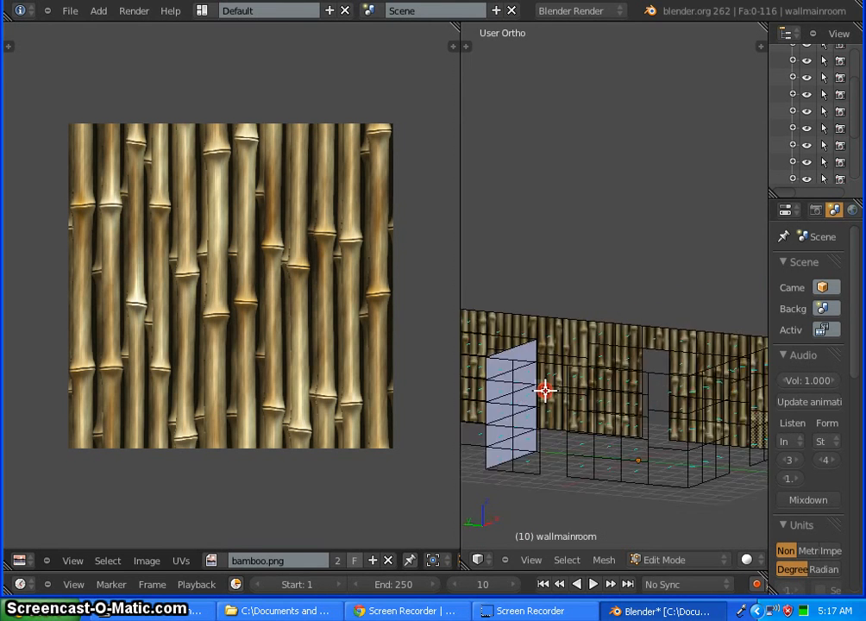
{"action": "middle_click_drag", "start_coordinate": [492, 407], "coordinate": [398, 410]}
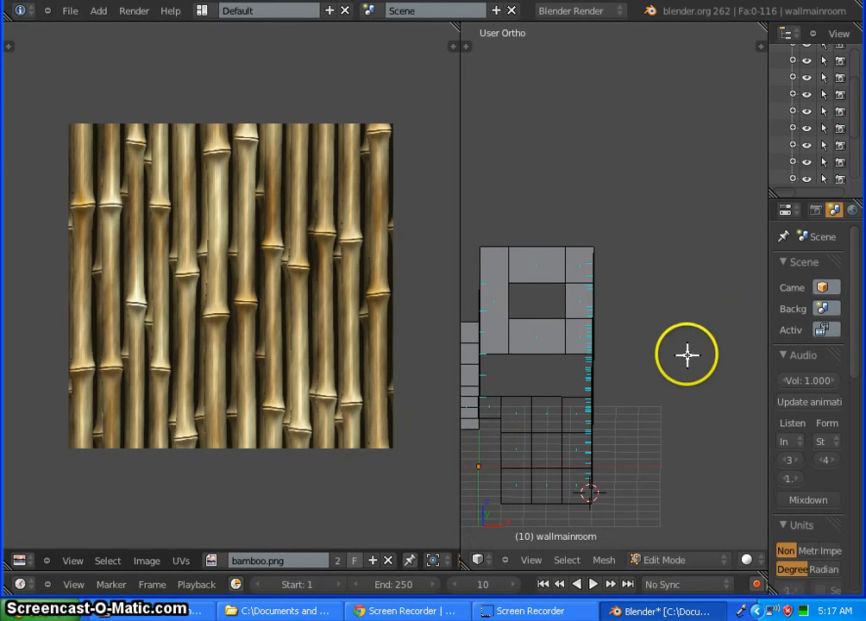
{"action": "mouse_move", "coordinate": [687, 353]}
{"action": "middle_mouse_down"}
{"action": "mouse_move", "coordinate": [661, 361]}
{"action": "mouse_move", "coordinate": [676, 353]}
{"action": "middle_mouse_up"}
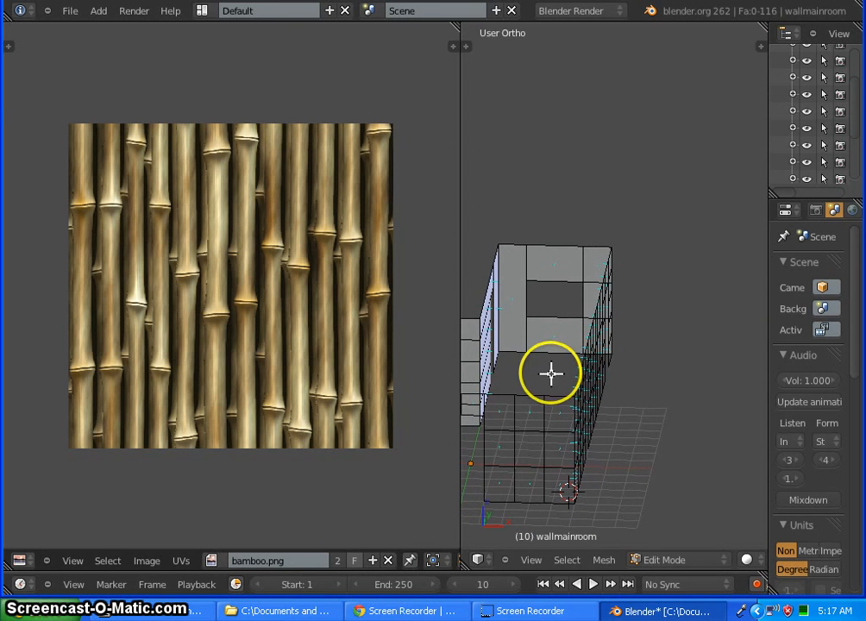
{"action": "mouse_move", "coordinate": [551, 373]}
{"action": "middle_mouse_down"}
{"action": "mouse_move", "coordinate": [553, 398]}
{"action": "mouse_move", "coordinate": [552, 389]}
{"action": "middle_mouse_up"}
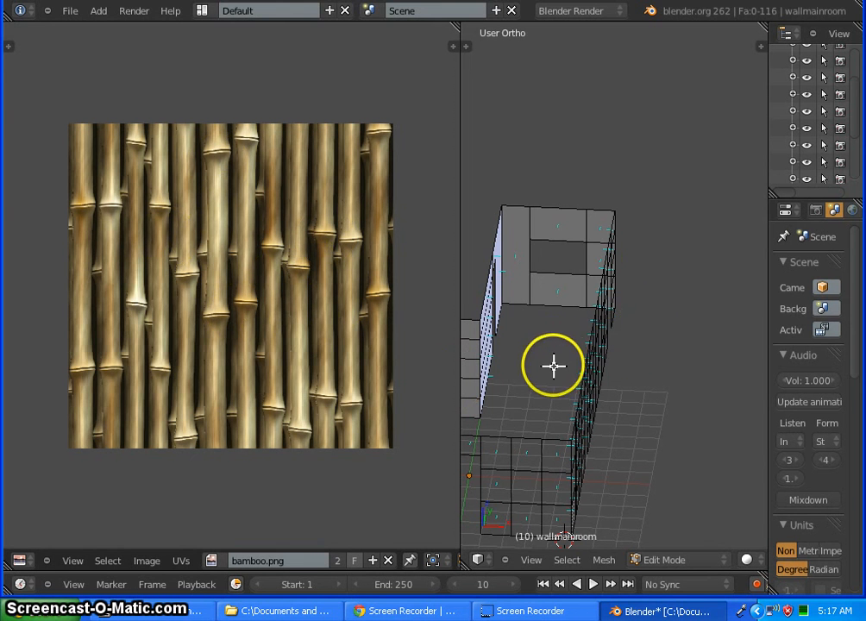
{"action": "mouse_move", "coordinate": [552, 364]}
{"action": "middle_mouse_down"}
{"action": "mouse_move", "coordinate": [583, 361]}
{"action": "mouse_move", "coordinate": [566, 357]}
{"action": "middle_mouse_up"}
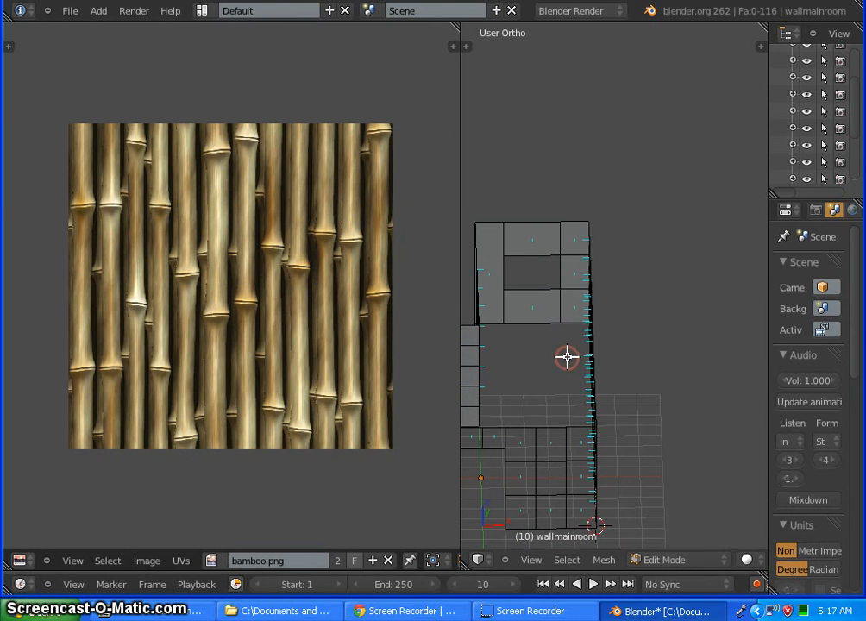